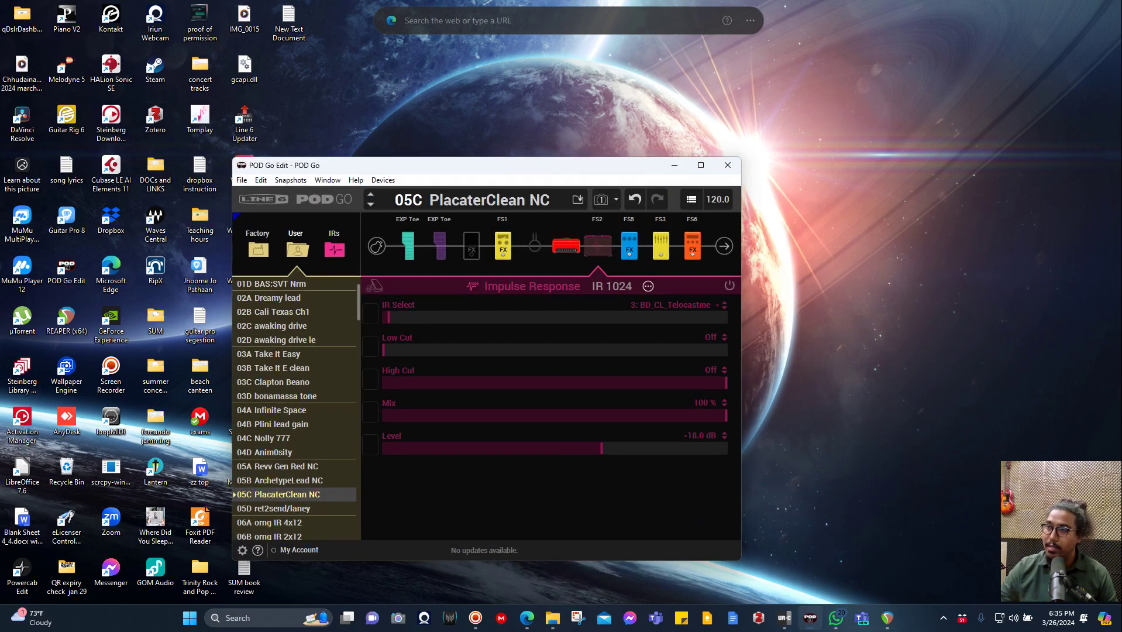
Minimize POD Go Edit, switch to the REAPER project and add a new track below the midi cc track
drag(573, 172, 640, 122)
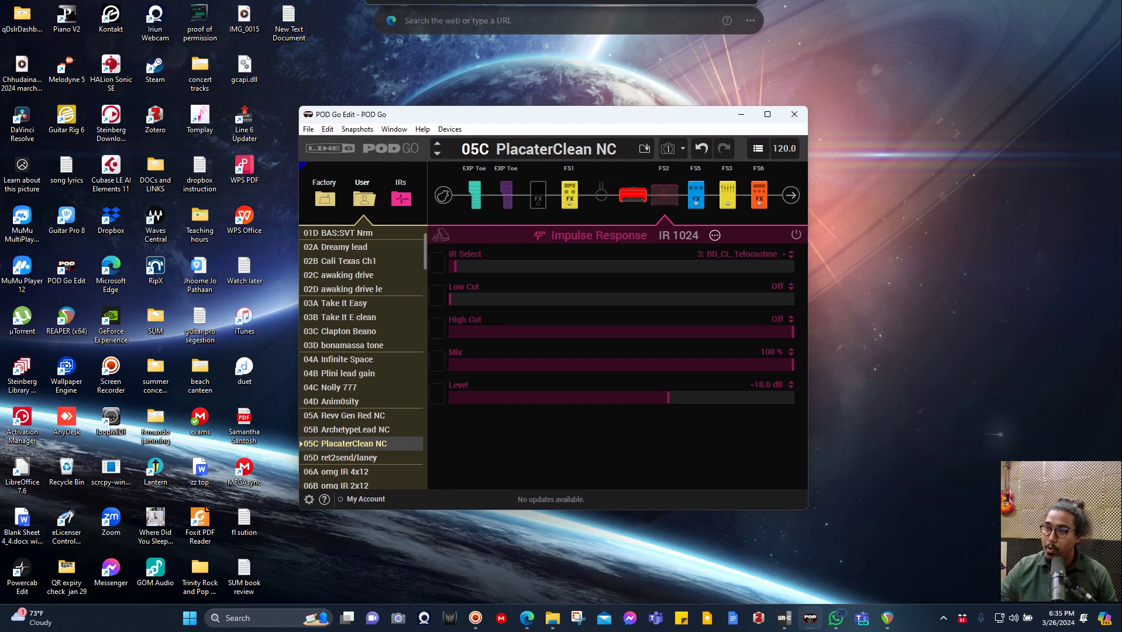
click(740, 114)
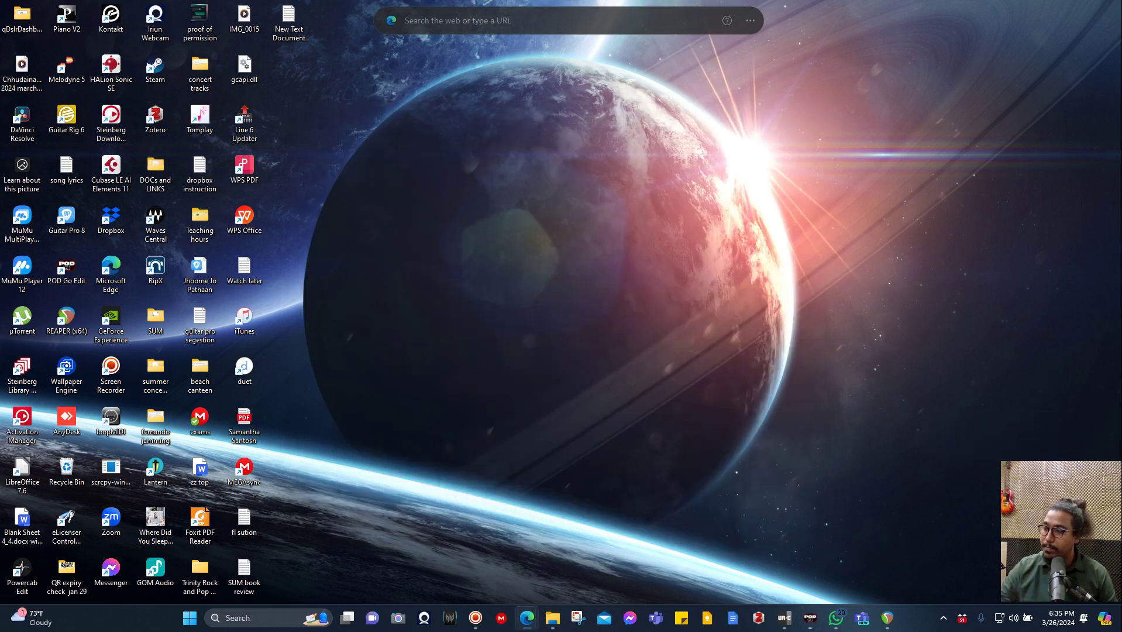
click(888, 618)
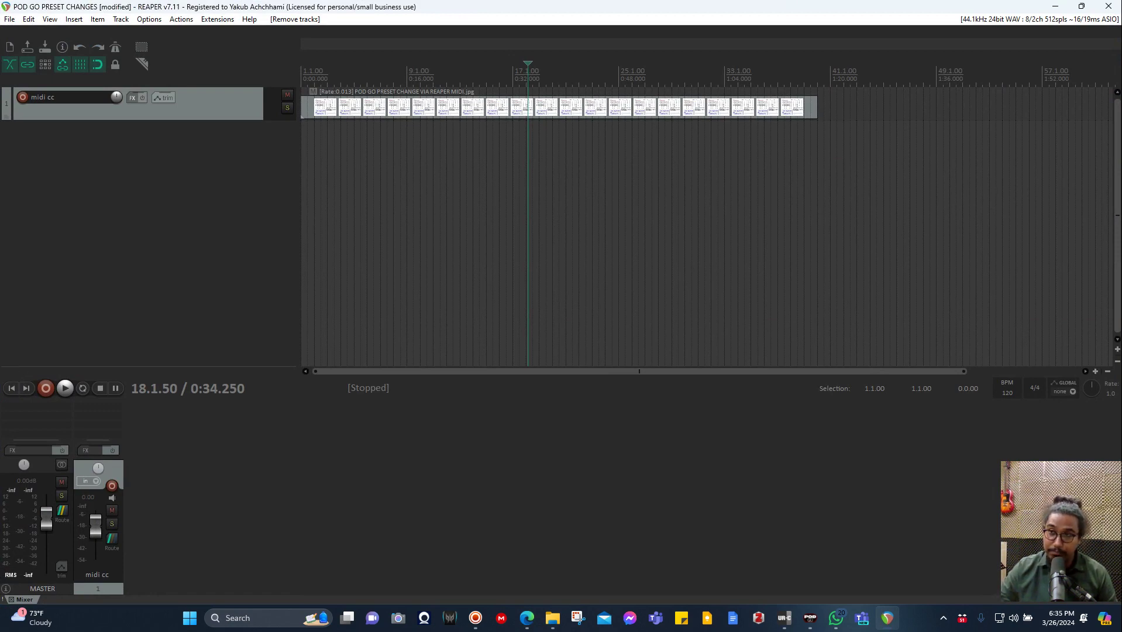
key(ctrl+t)
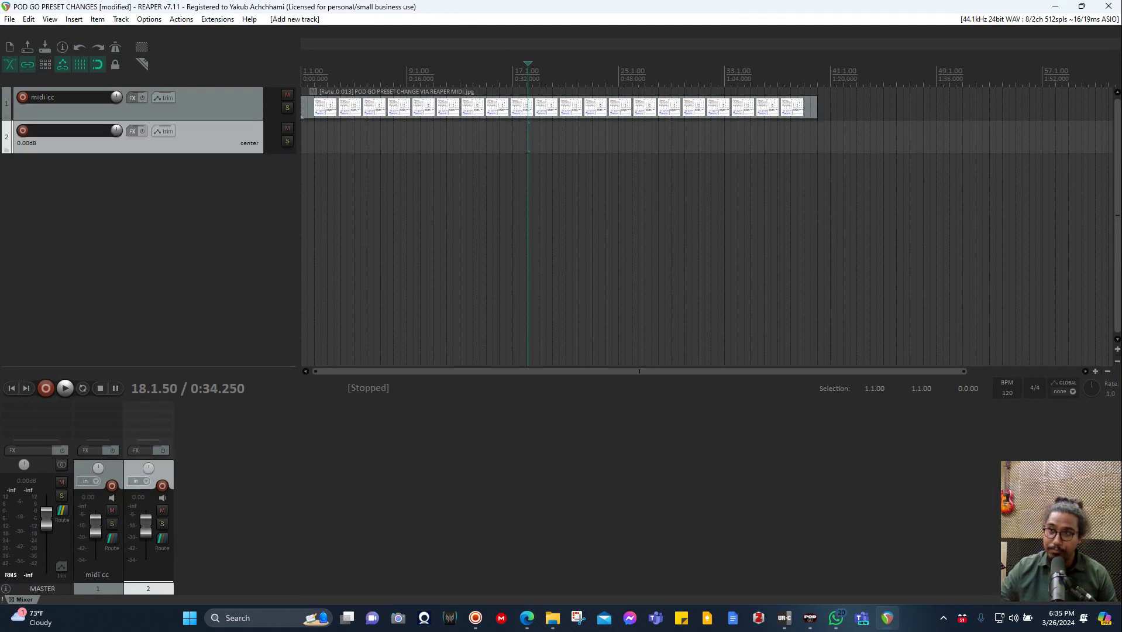
Examine the POD Go preset and snapshot recall reference image from the midi cc track in the video window
click(245, 110)
click(246, 140)
click(246, 111)
click(327, 72)
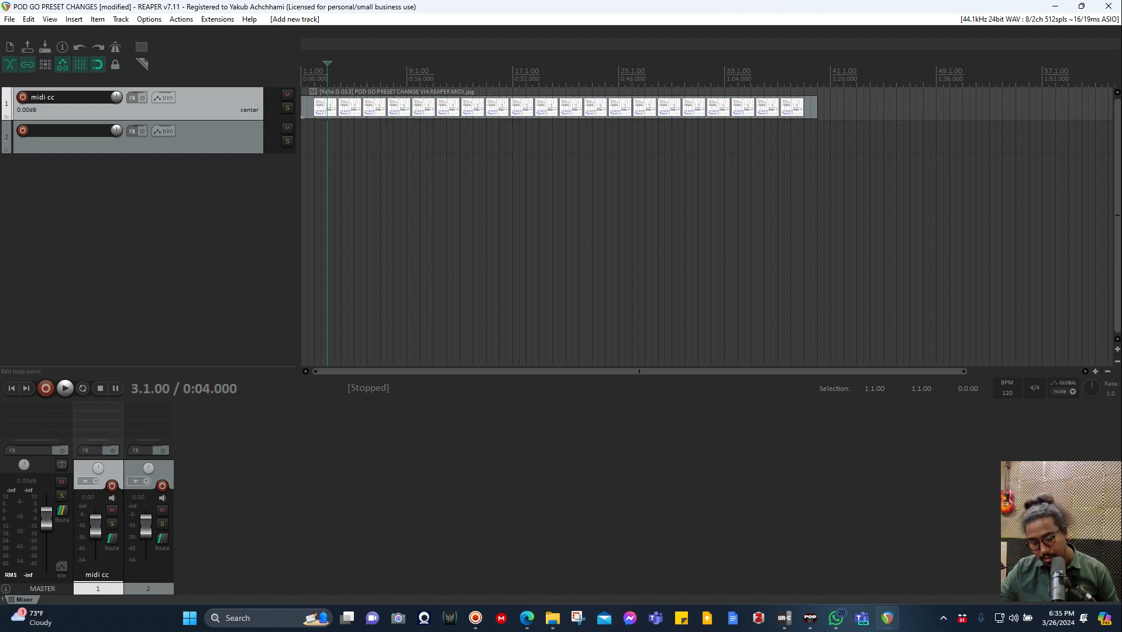
key(shift)
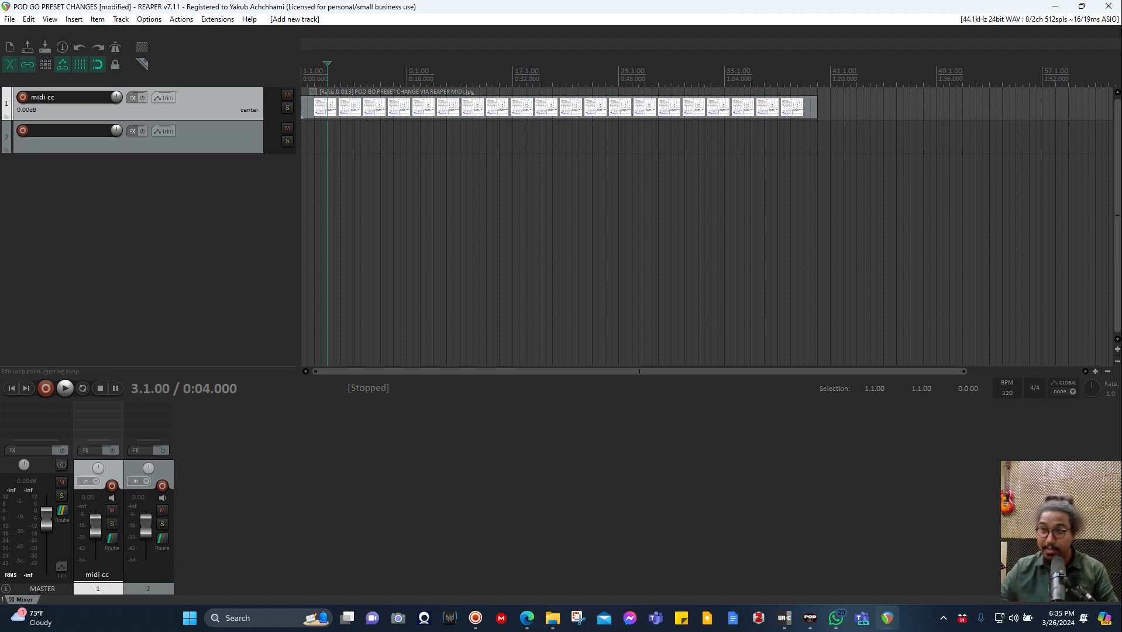
key(ctrl+shift+v)
drag(552, 171, 406, 88)
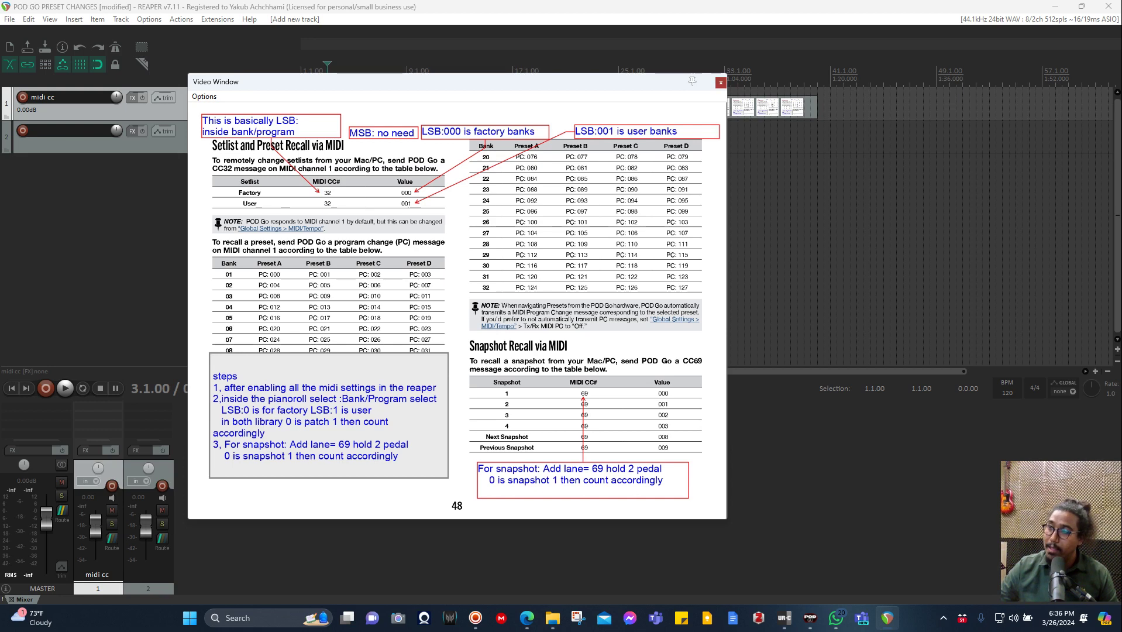
click(721, 83)
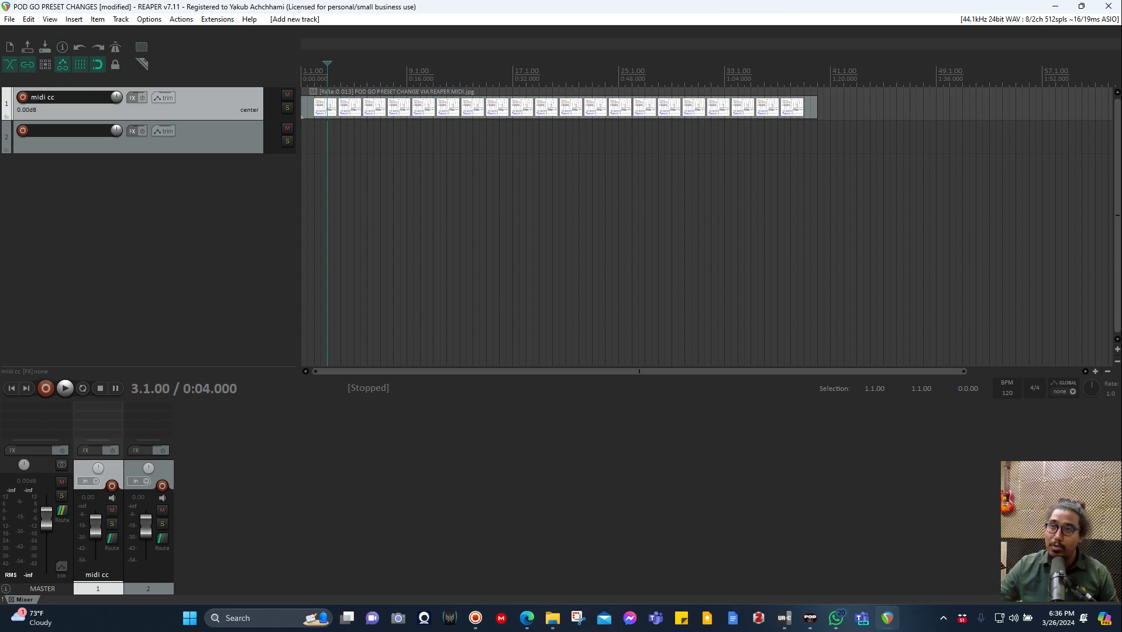
Check the Line 6 POD Go input entry and the output's enable setting in the MIDI device preferences
click(149, 19)
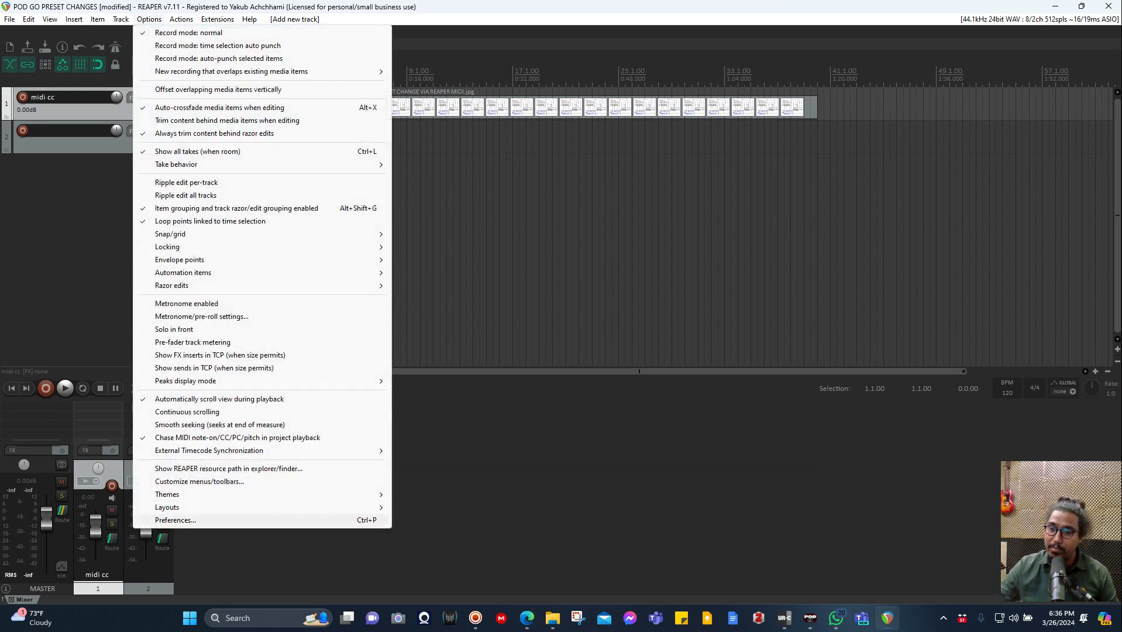
click(176, 519)
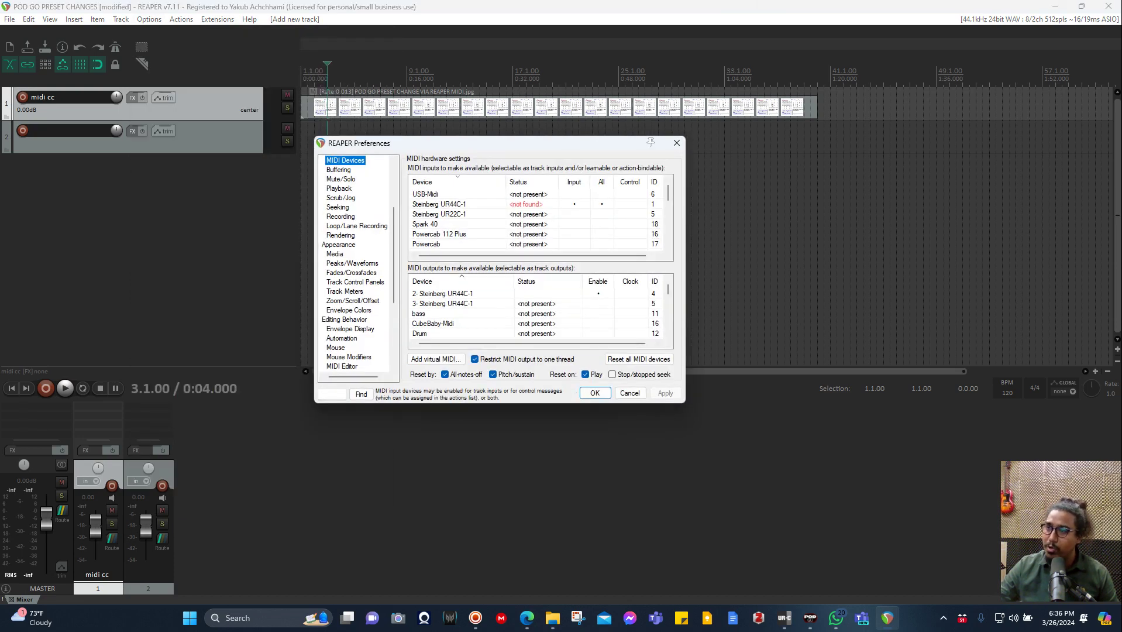
scroll(539, 220, down, 3)
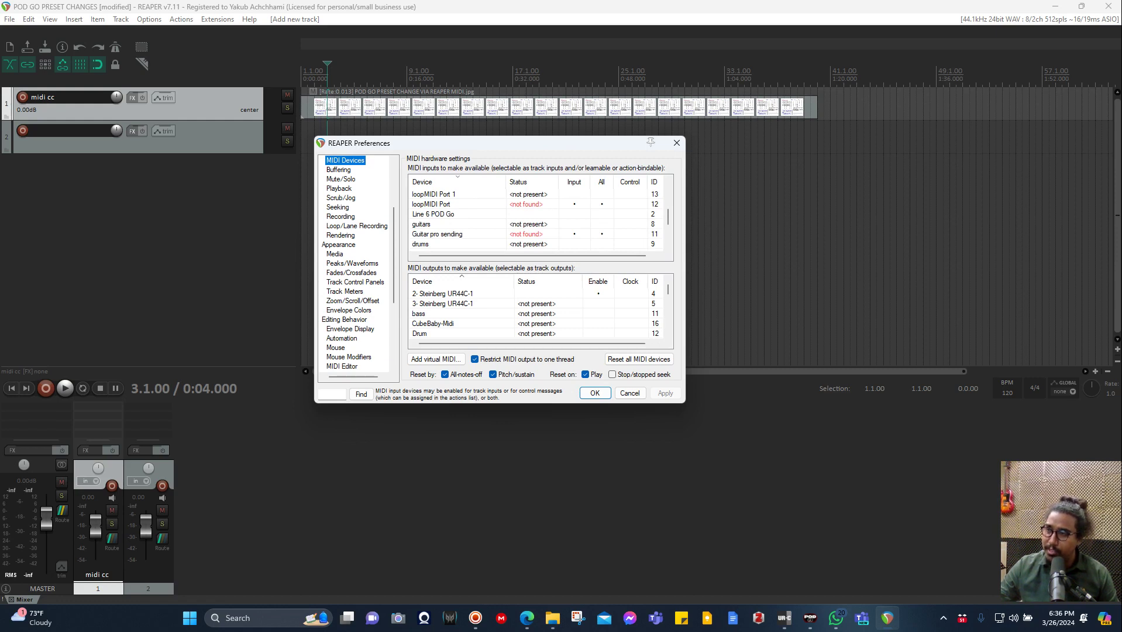
click(433, 214)
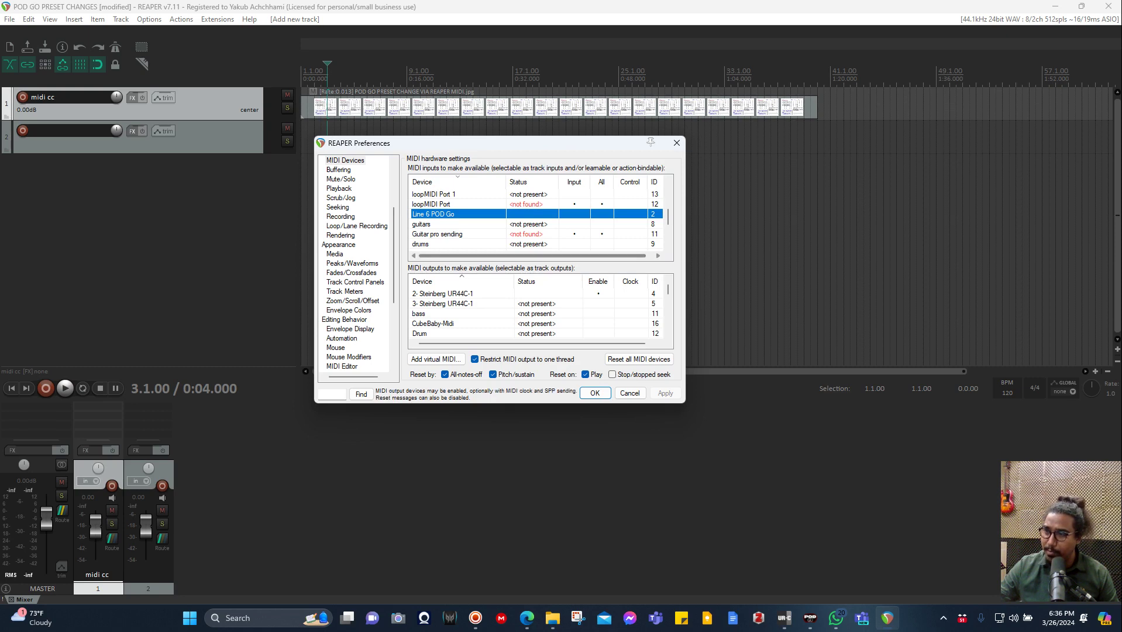
scroll(538, 313, down, 3)
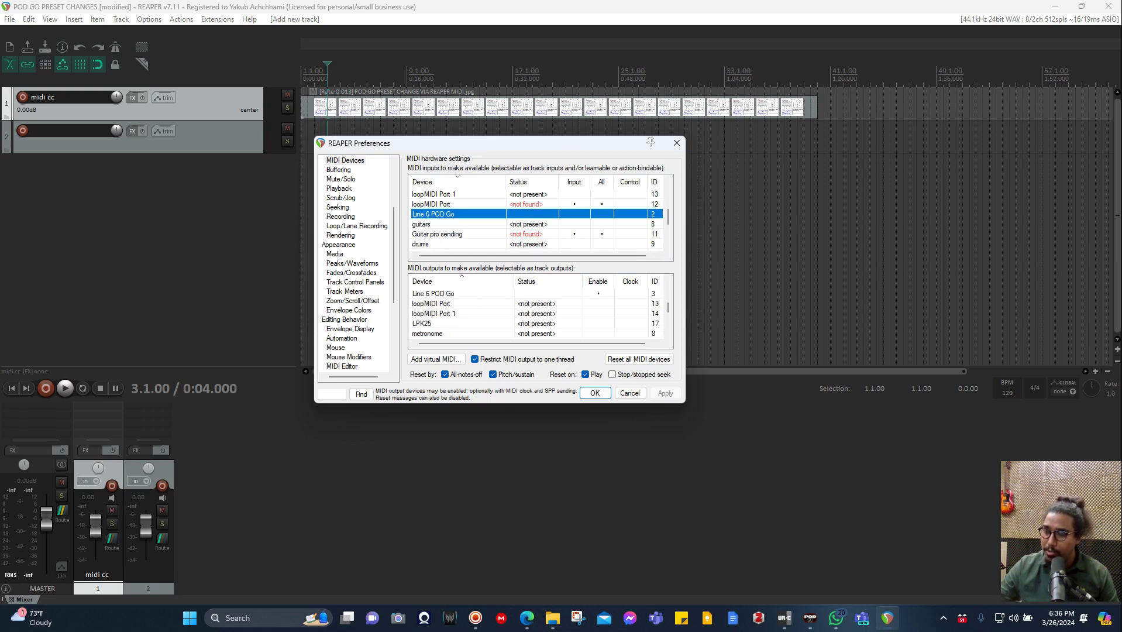
double_click(433, 293)
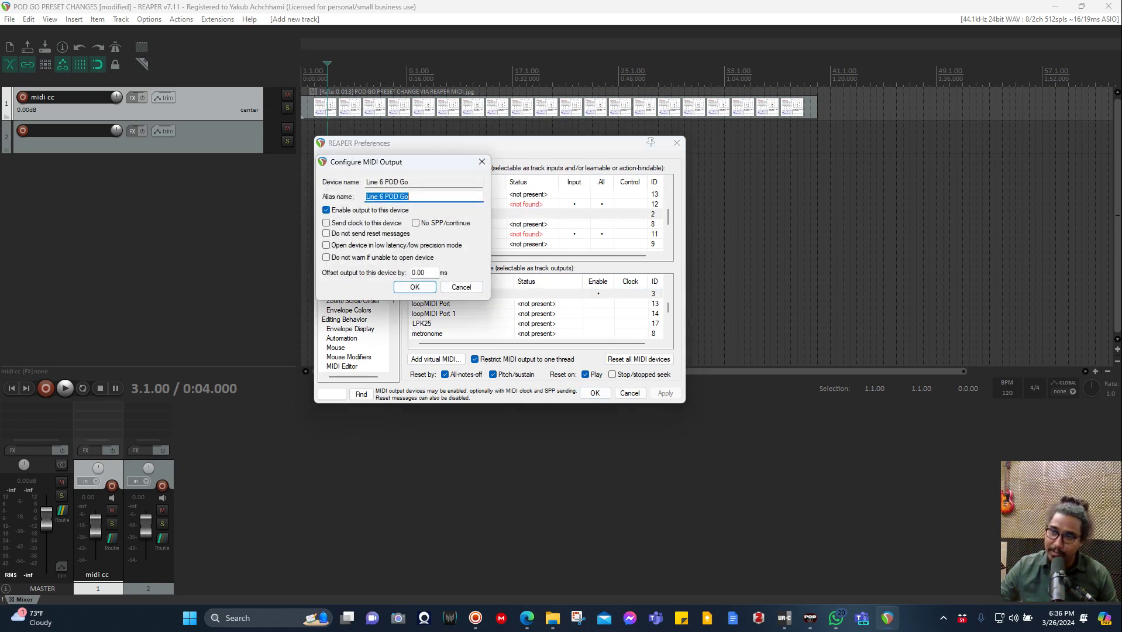
click(414, 286)
right_click(409, 297)
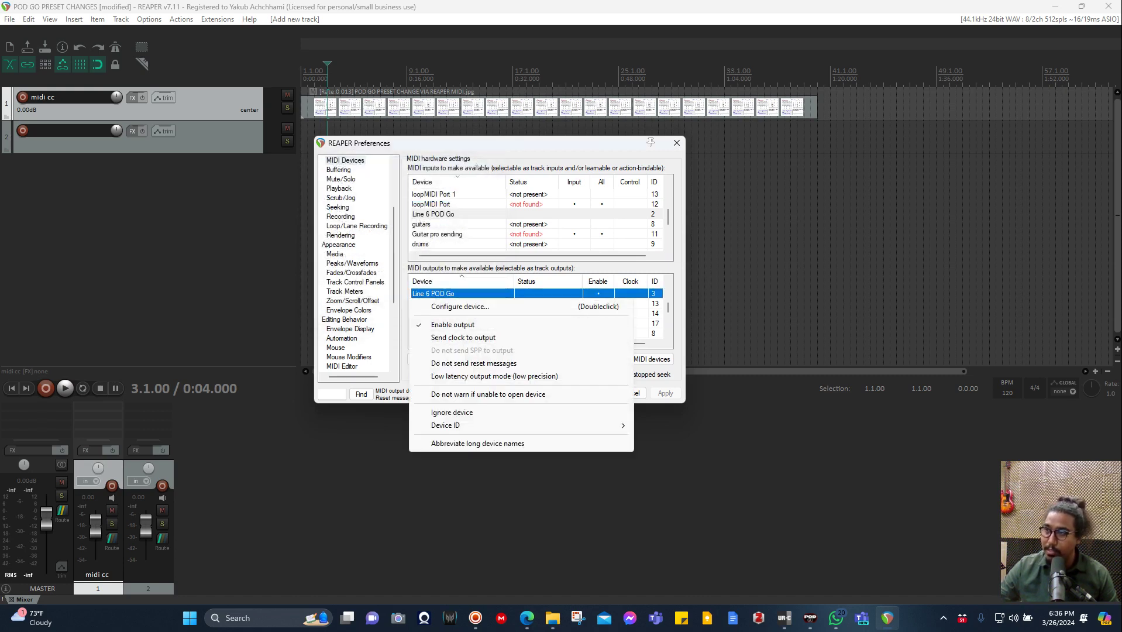
key(Escape)
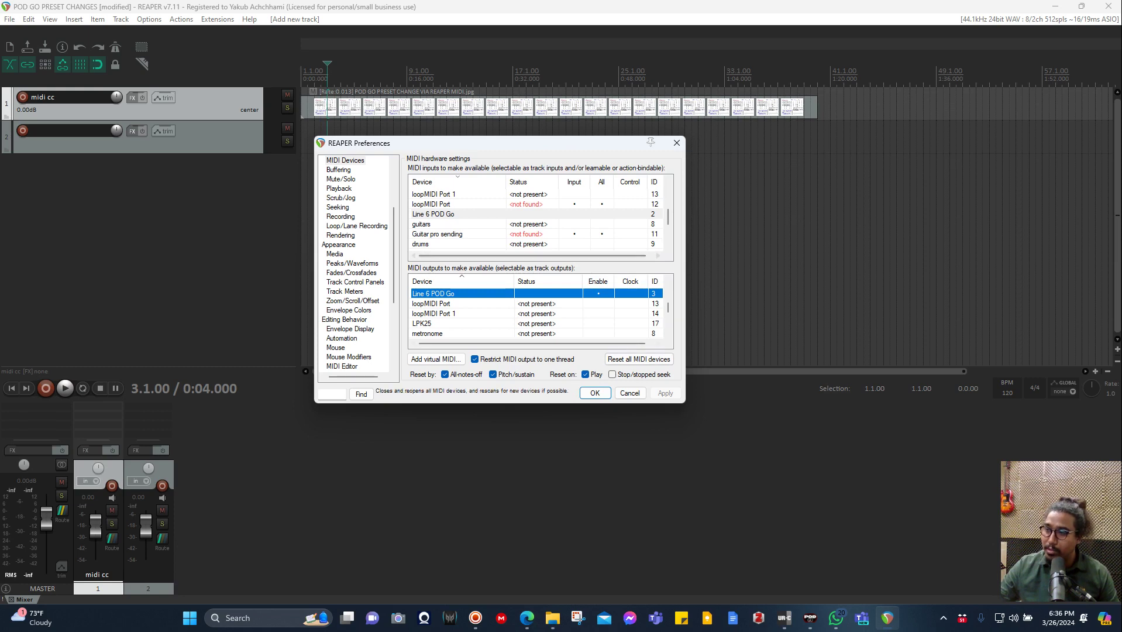
click(594, 393)
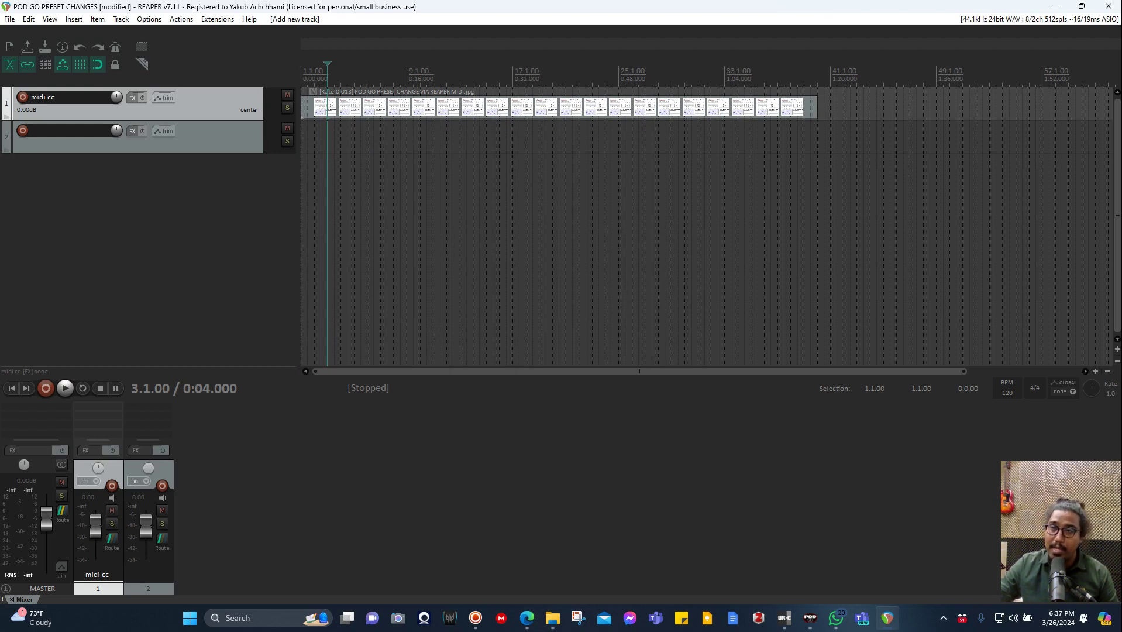
Rename the second track as "preset change"
double_click(73, 131)
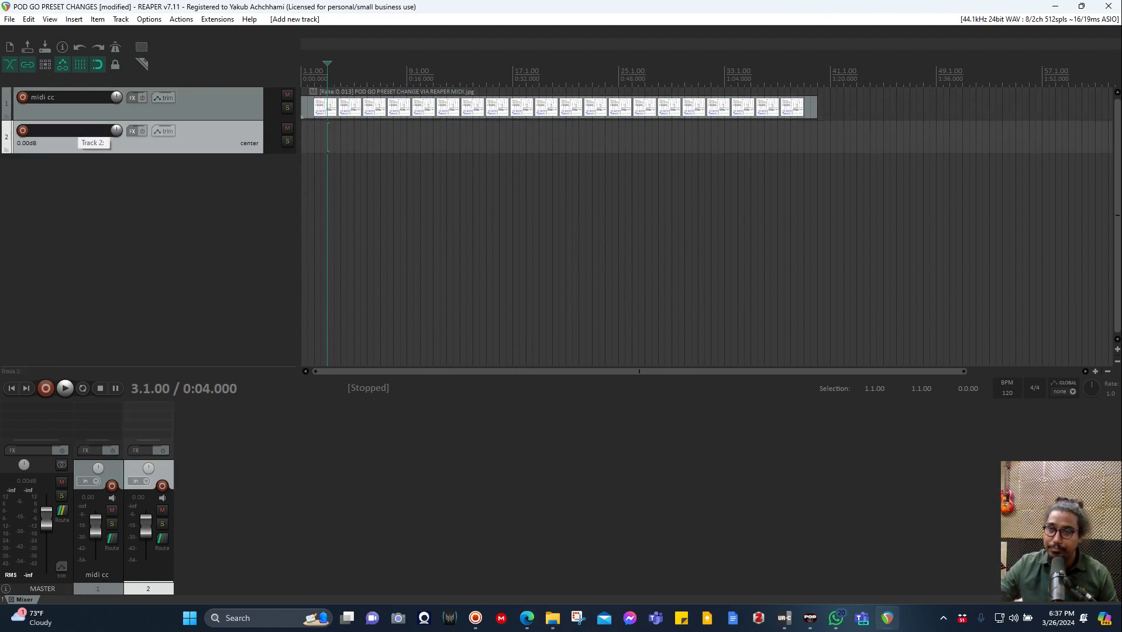
text(pres)
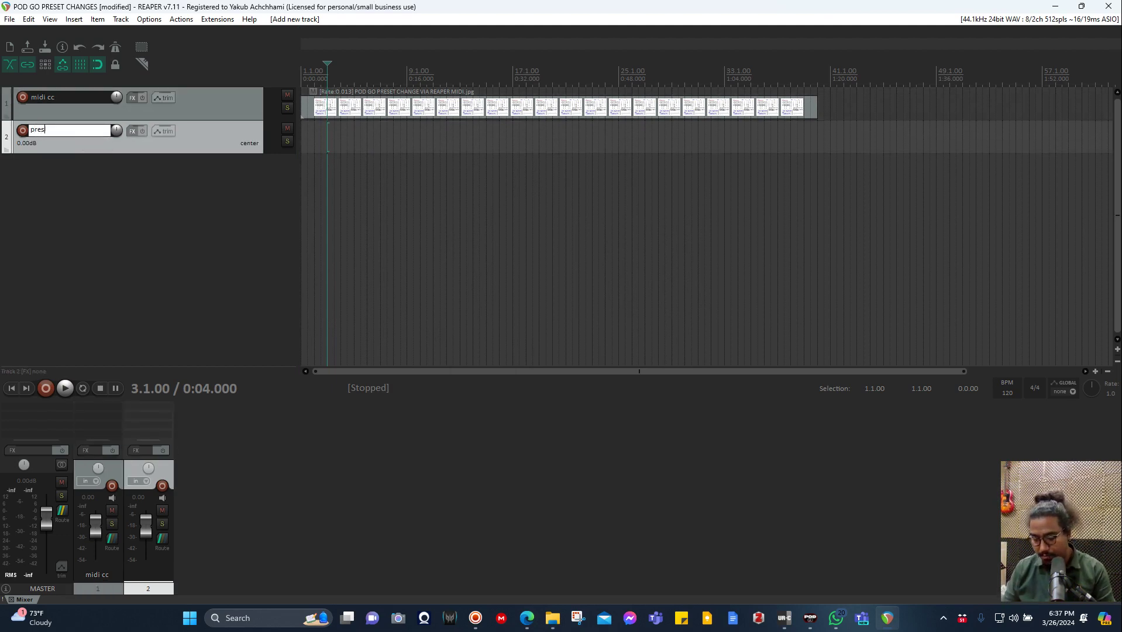
text(et change)
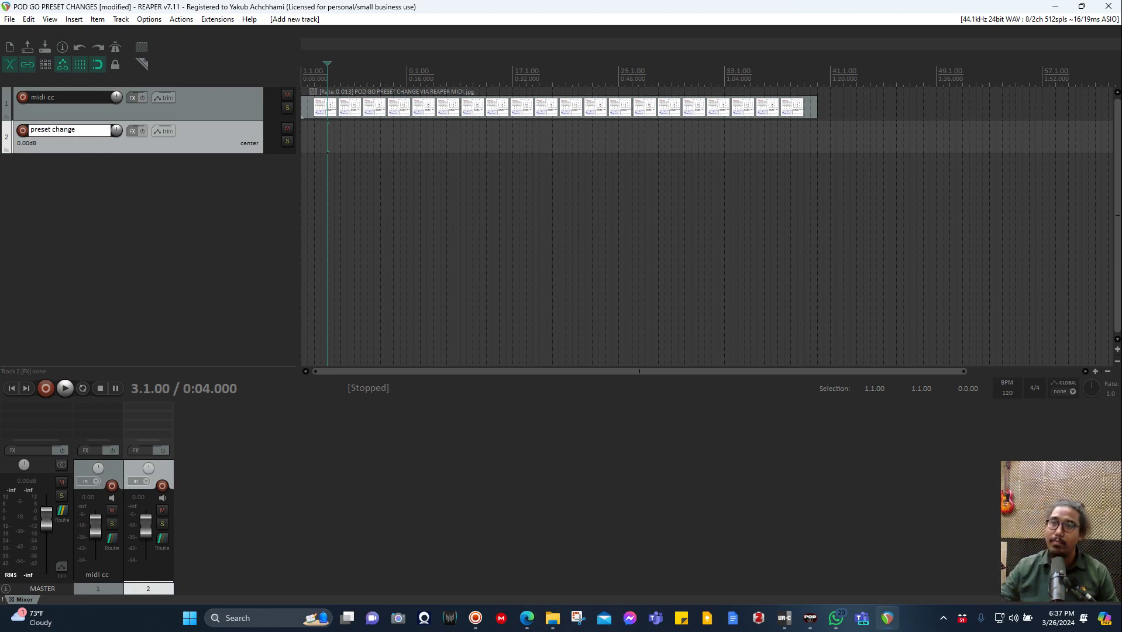
key(Return)
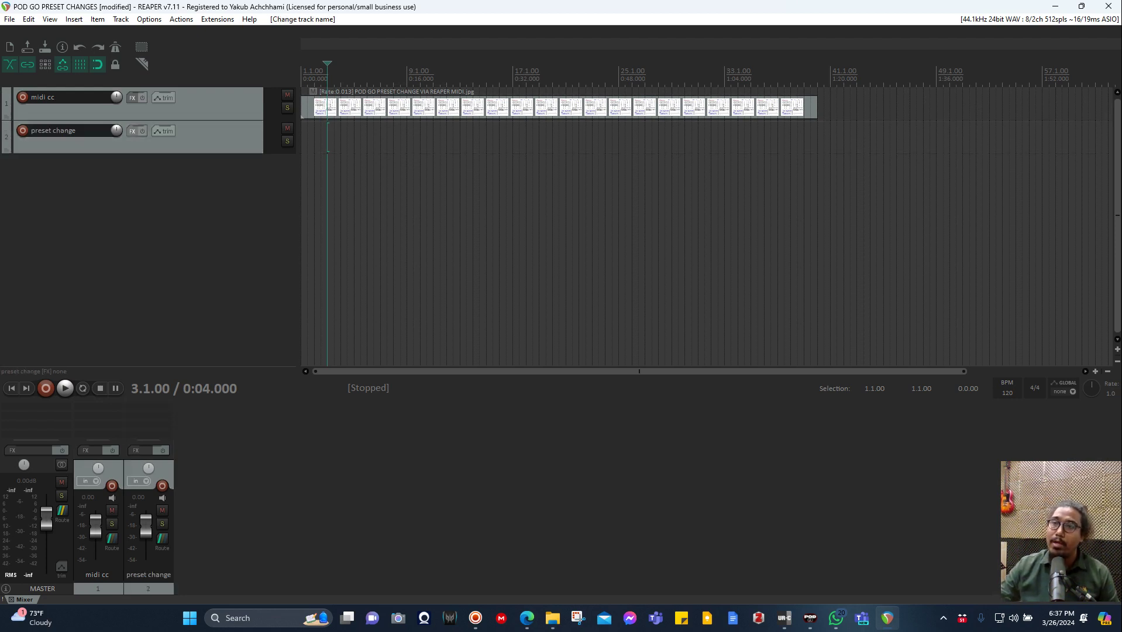
Add ReaControlMIDI to the preset change track and enable its Bank/Program Select and Control Change sections
click(132, 130)
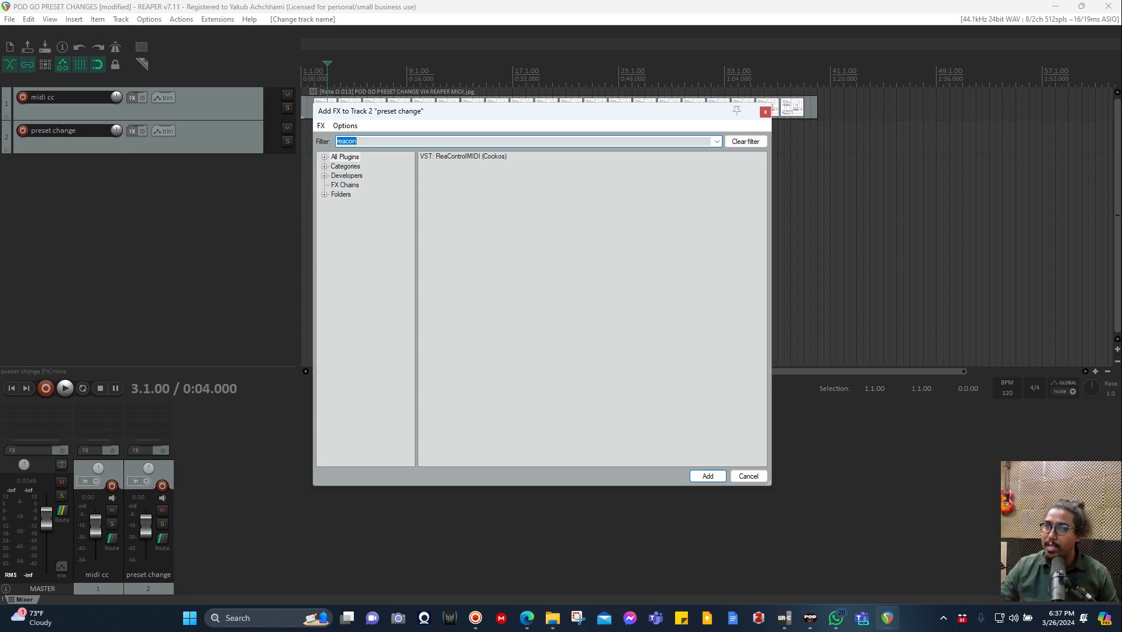
double_click(463, 156)
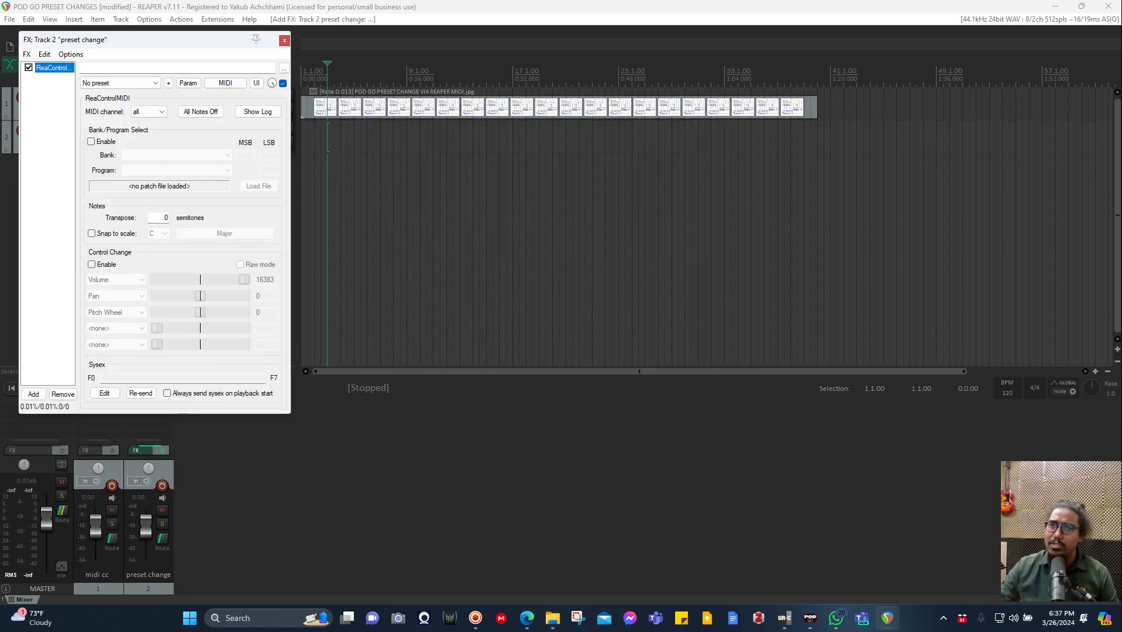
drag(188, 40, 520, 54)
click(425, 155)
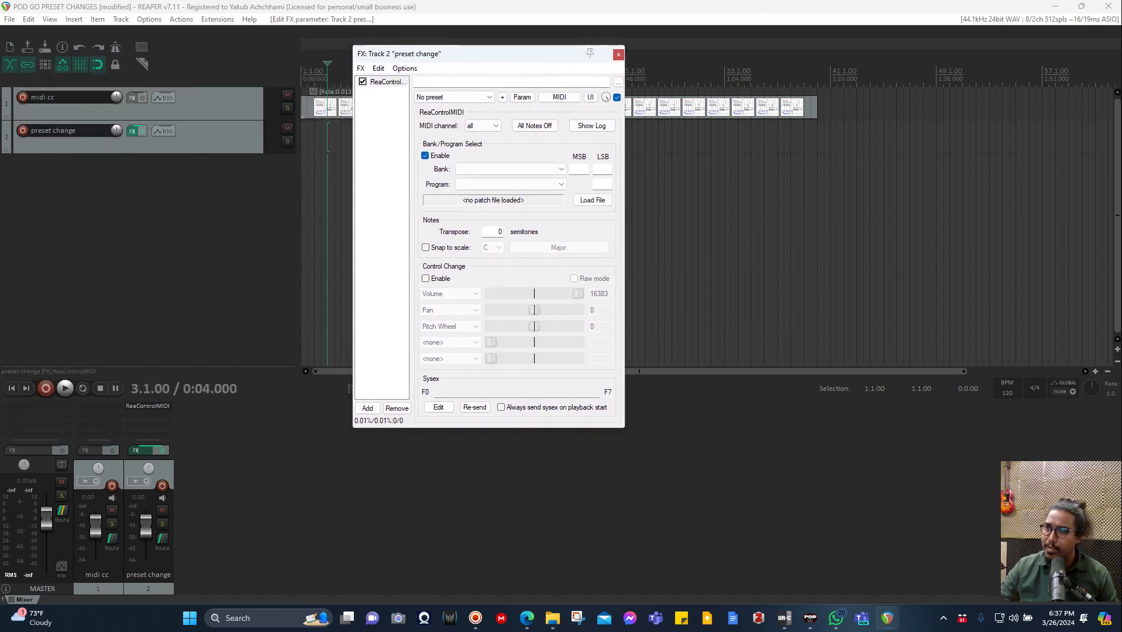
click(426, 278)
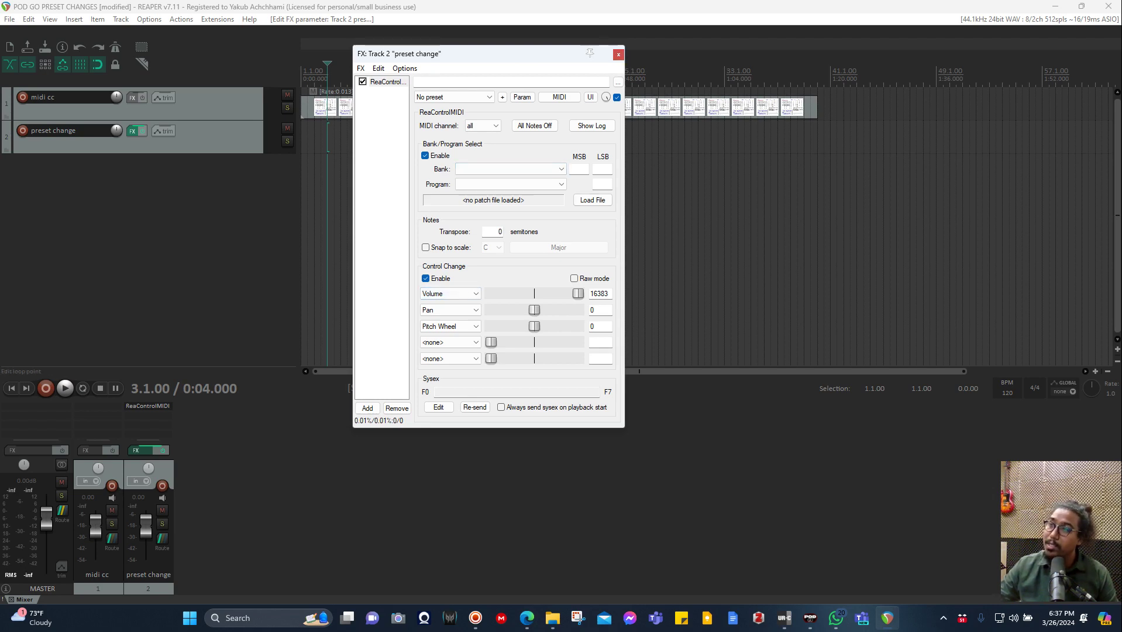
click(618, 55)
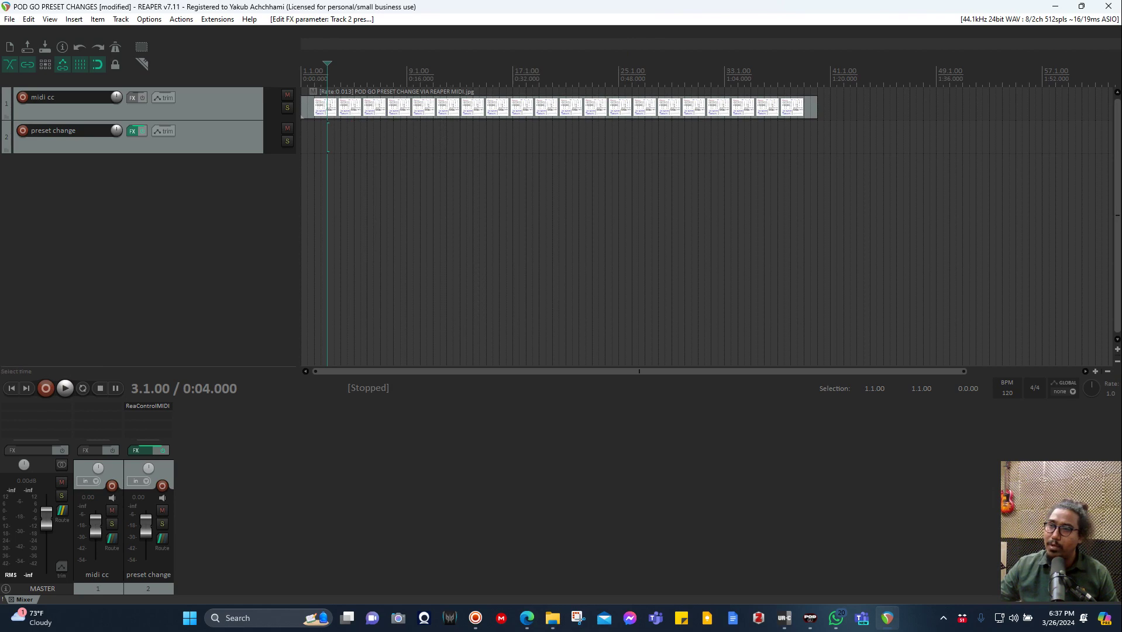
Insert a new MIDI item on the preset change track and extend both ends to match the image item above
click(320, 73)
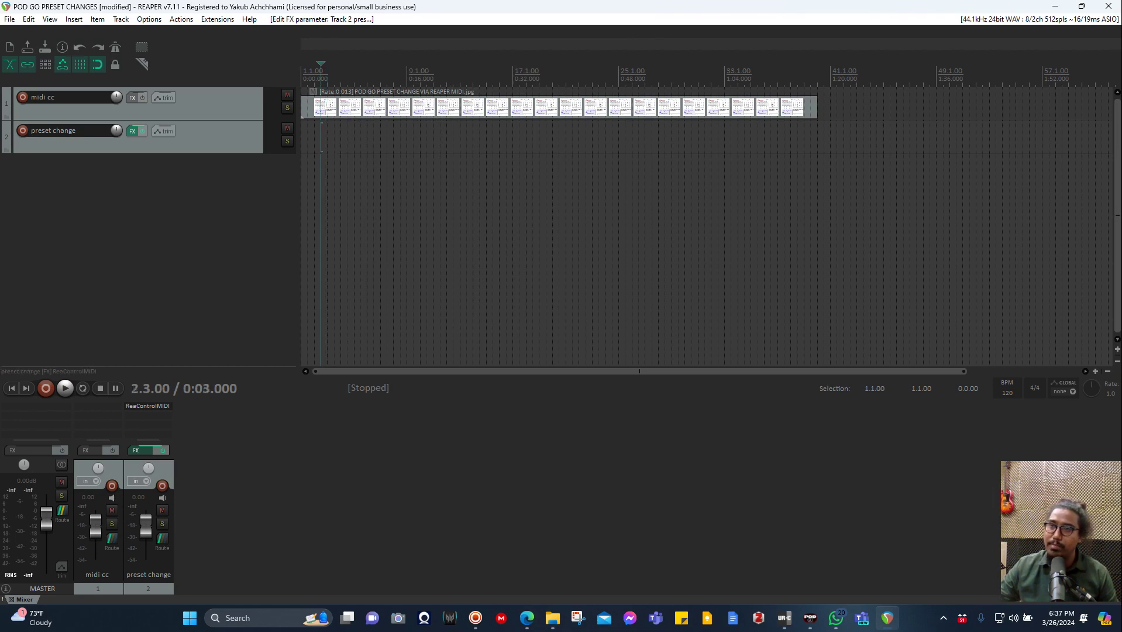
click(74, 19)
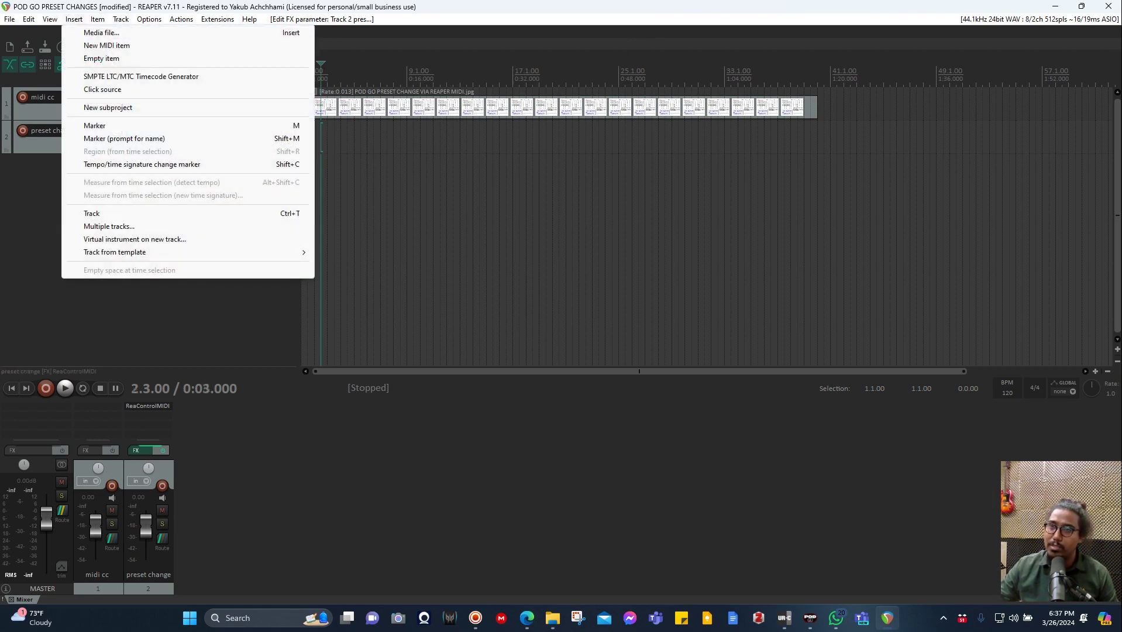
click(99, 45)
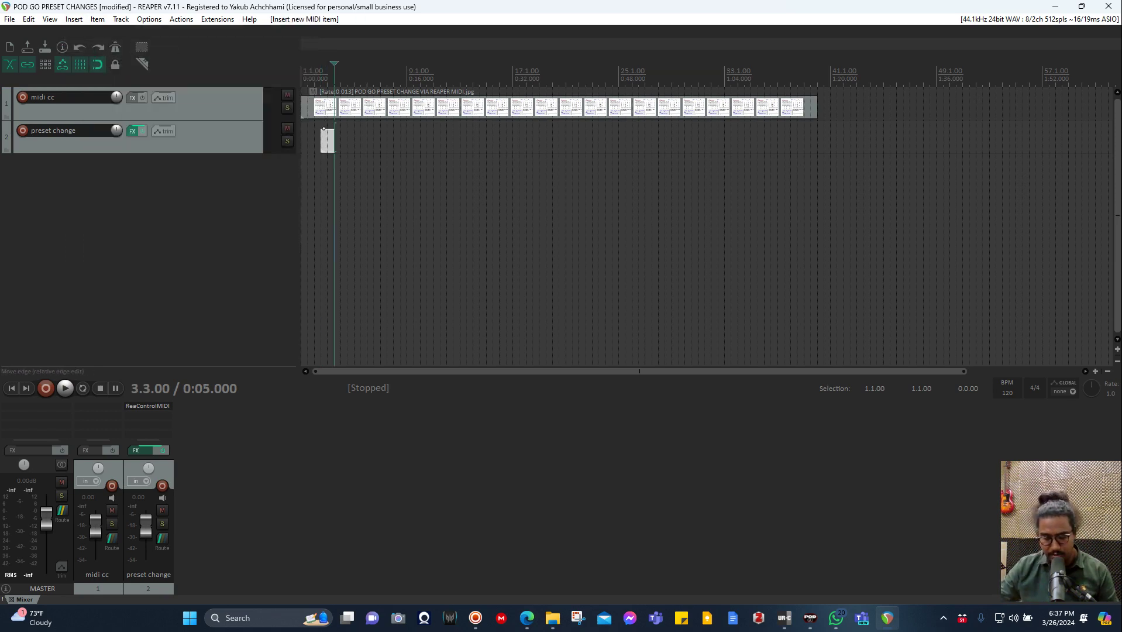
drag(333, 141, 818, 141)
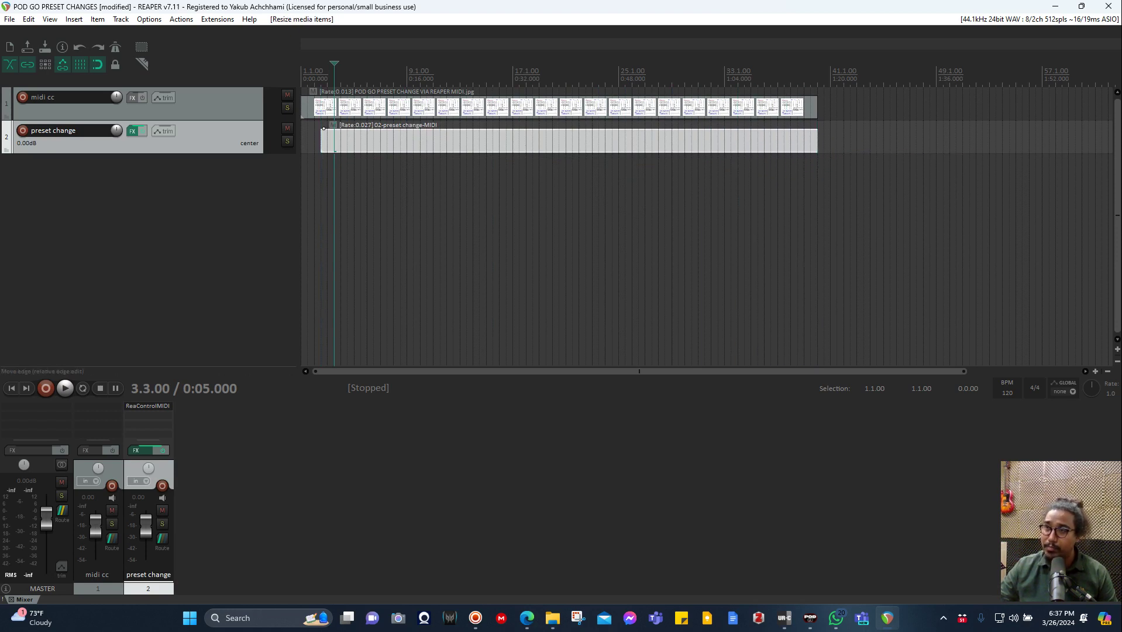
drag(324, 128, 303, 129)
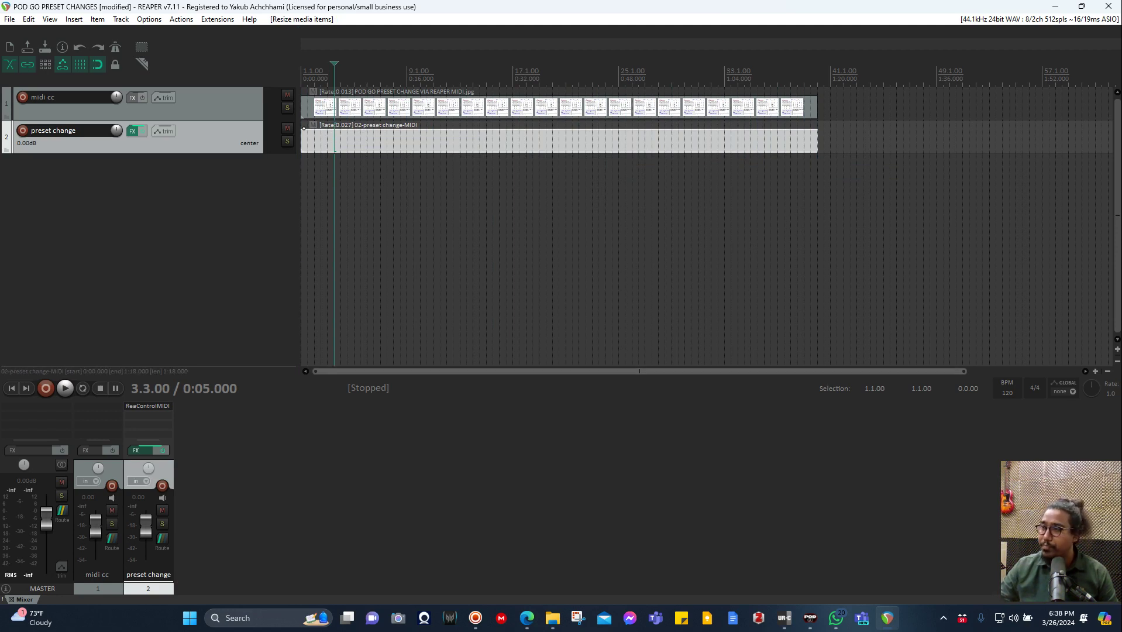
Select the preset change track and expand its height while collapsing the midi cc track
scroll(304, 128, up, 3)
scroll(304, 128, up, 1)
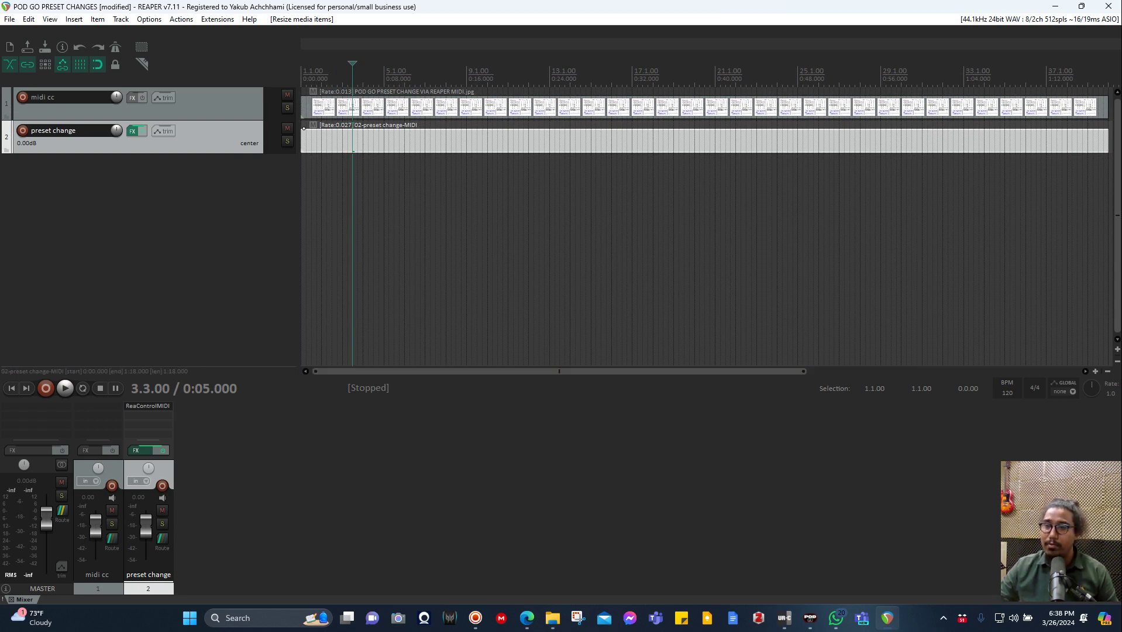
click(194, 108)
click(194, 142)
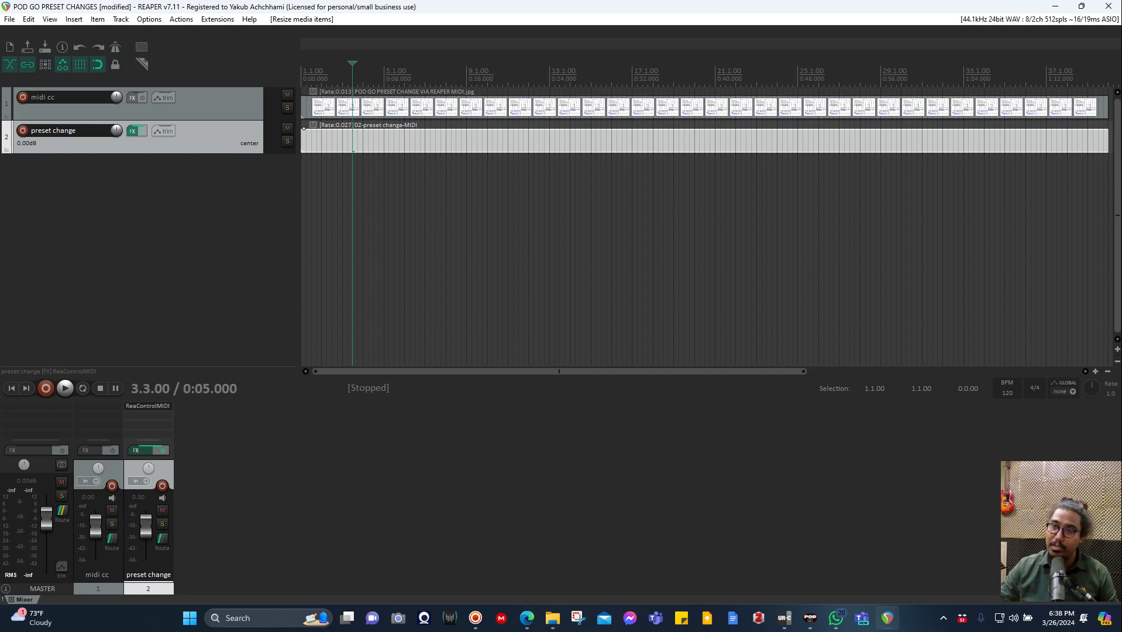
key(Up)
key(Down)
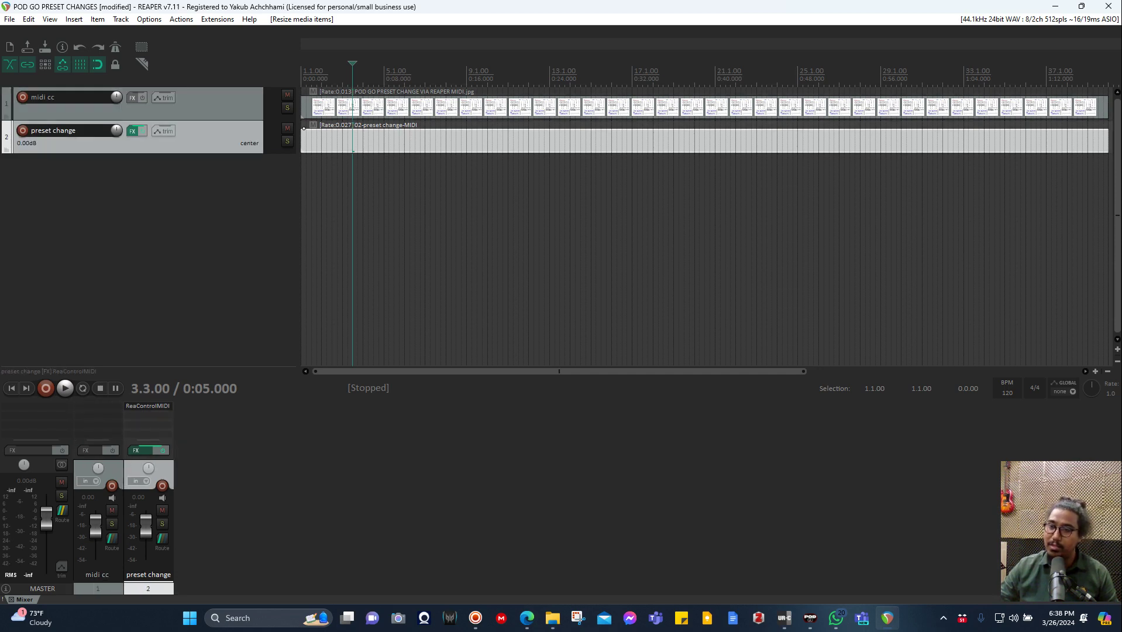
key(shift+grave)
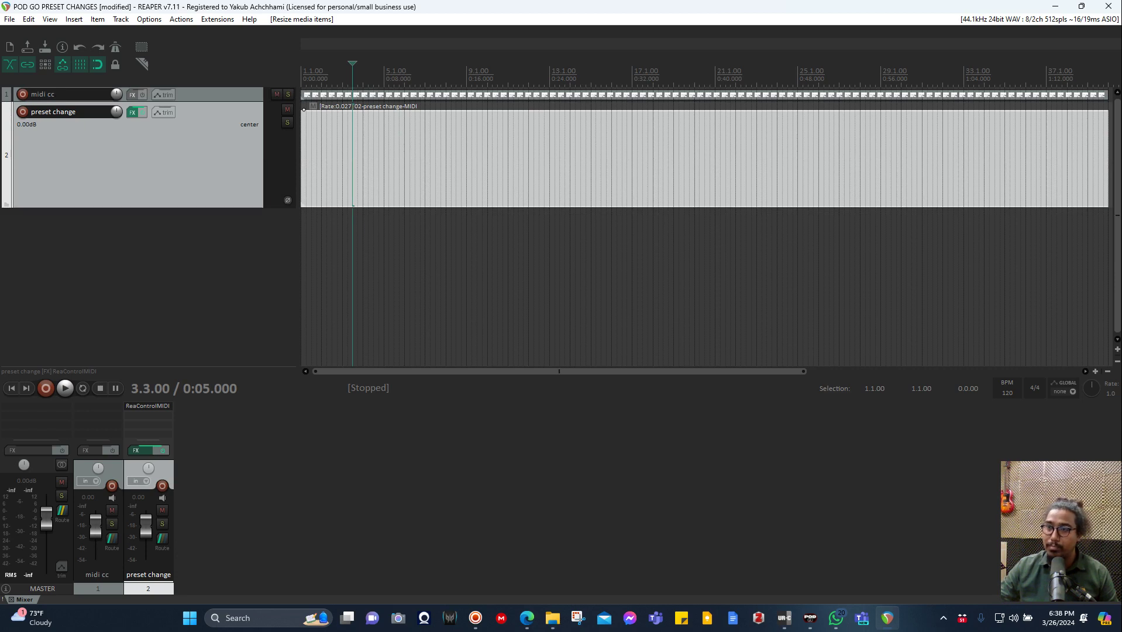
Reduce the preset change track's height and route all its MIDI output to the Line 6 POD Go
drag(138, 207, 138, 134)
right_click(161, 540)
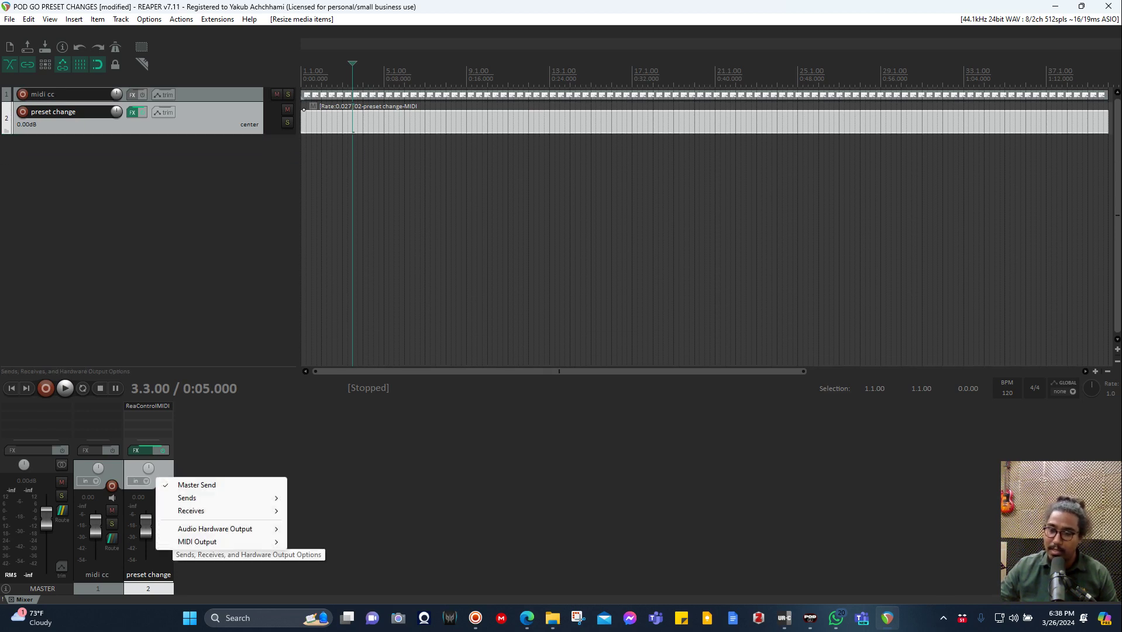
mouse_move(198, 542)
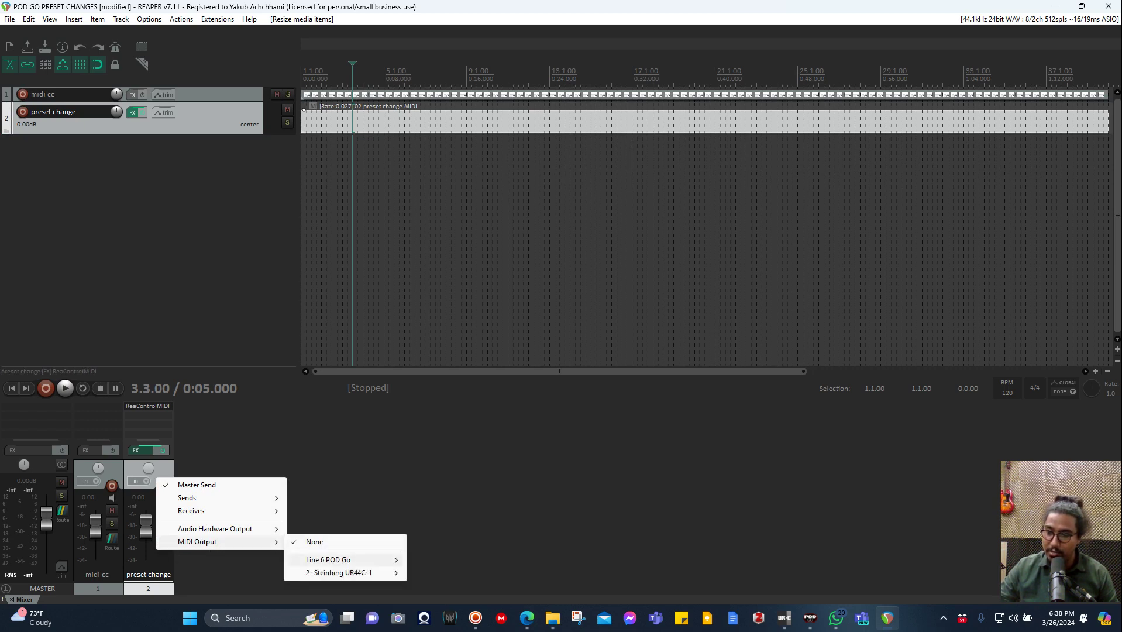
mouse_move(328, 559)
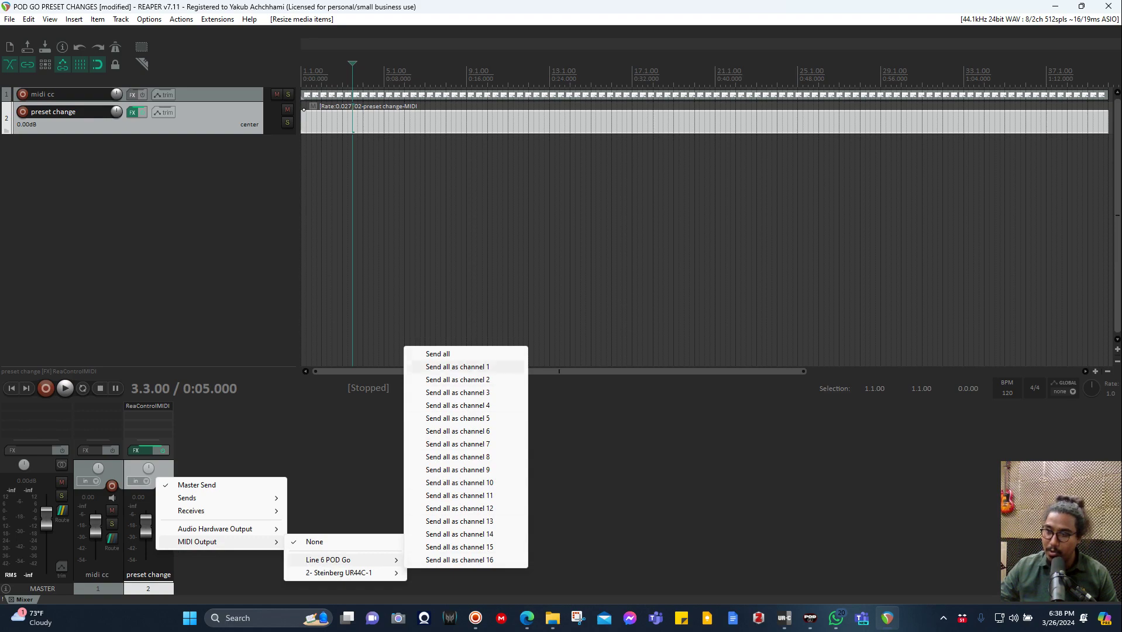
click(445, 354)
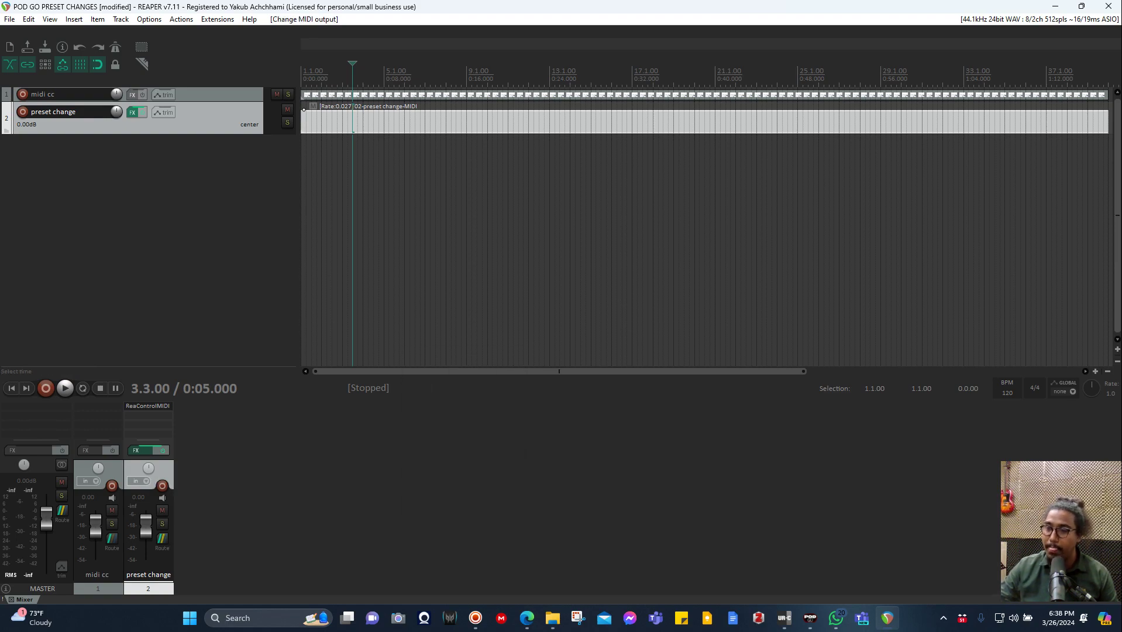
Open the preset change MIDI item in the MIDI editor and leave only one controller lane, set to Velocity
scroll(707, 228, up, 5)
scroll(707, 228, down, 5)
scroll(702, 223, down, 1)
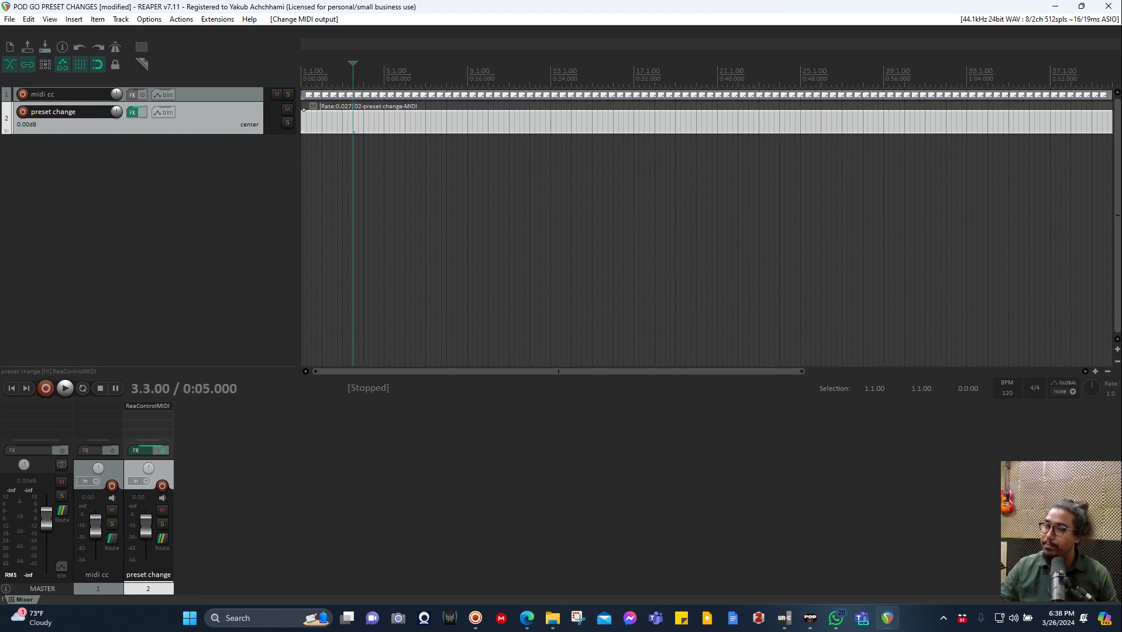
double_click(364, 121)
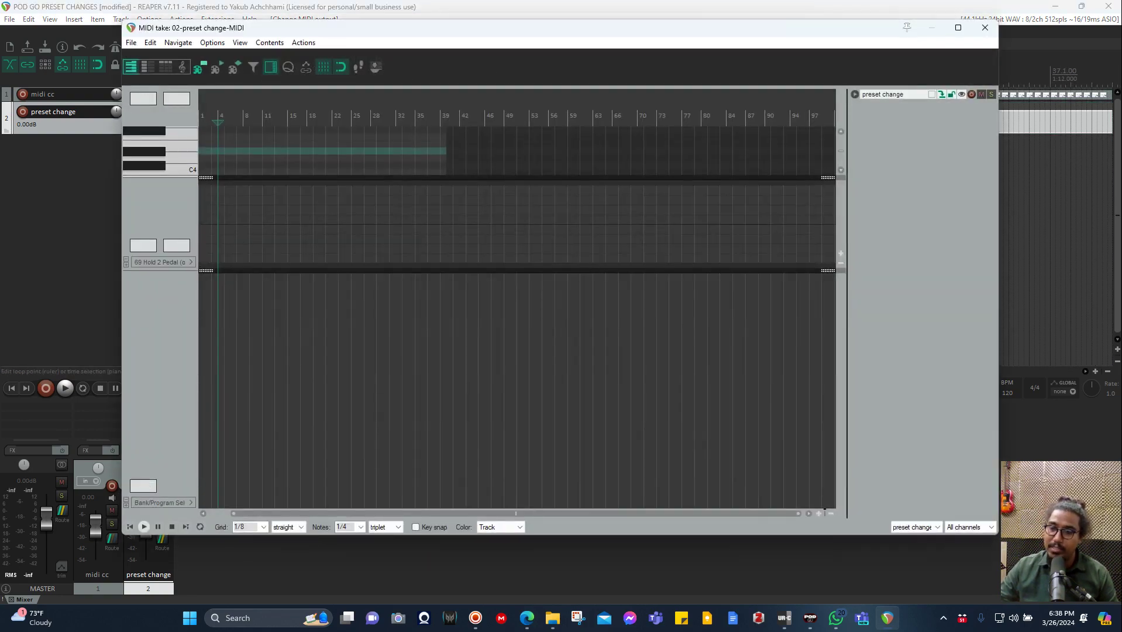
click(126, 499)
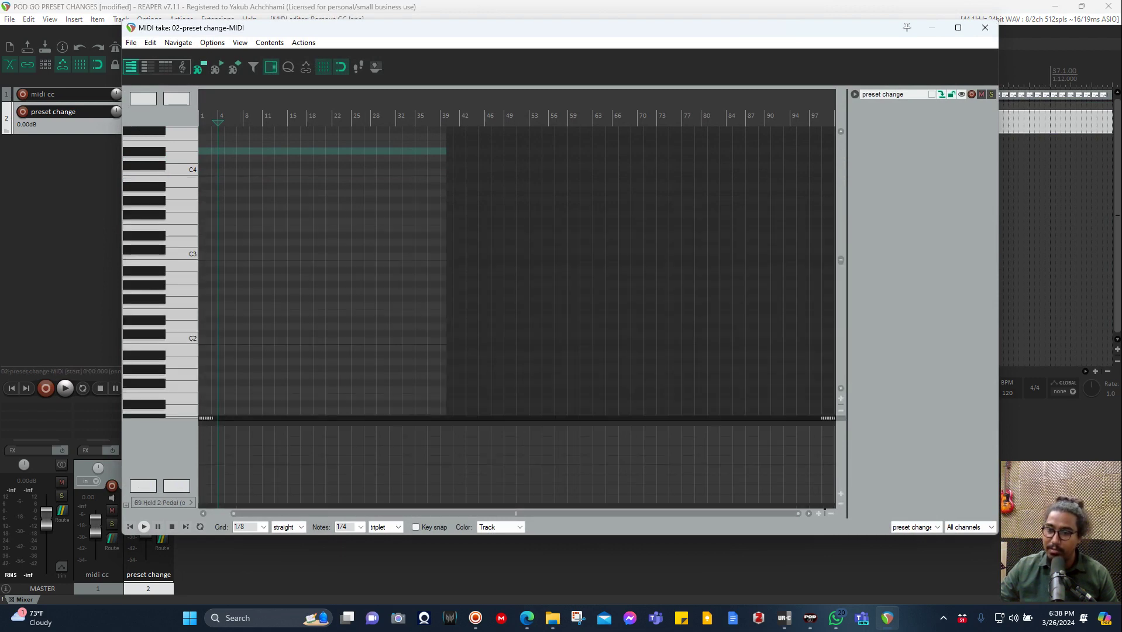
click(126, 504)
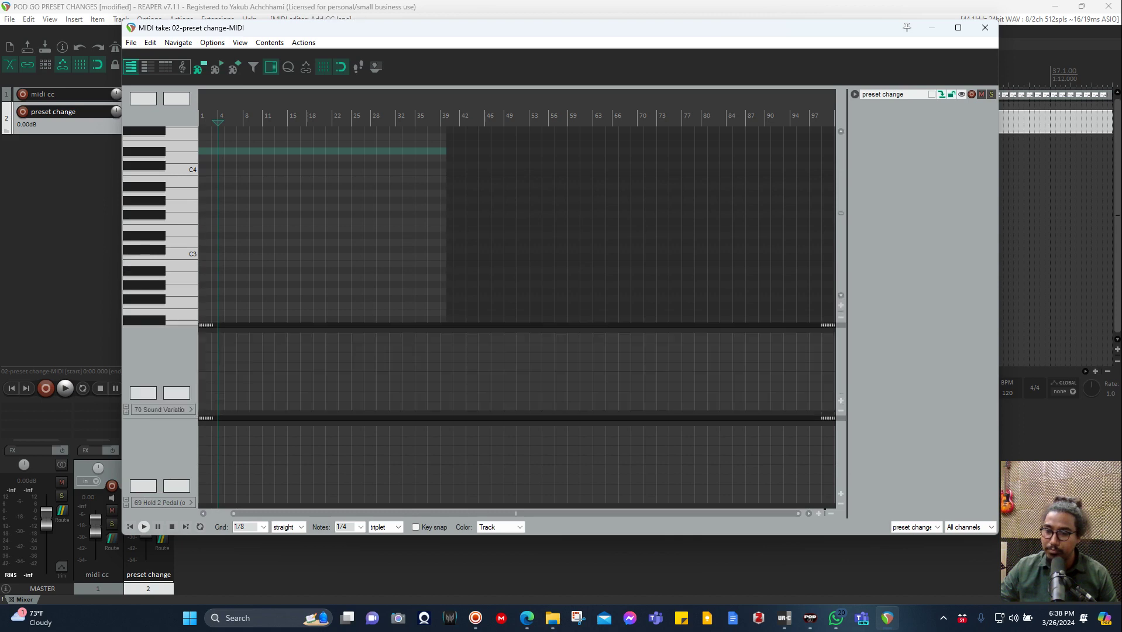
click(125, 500)
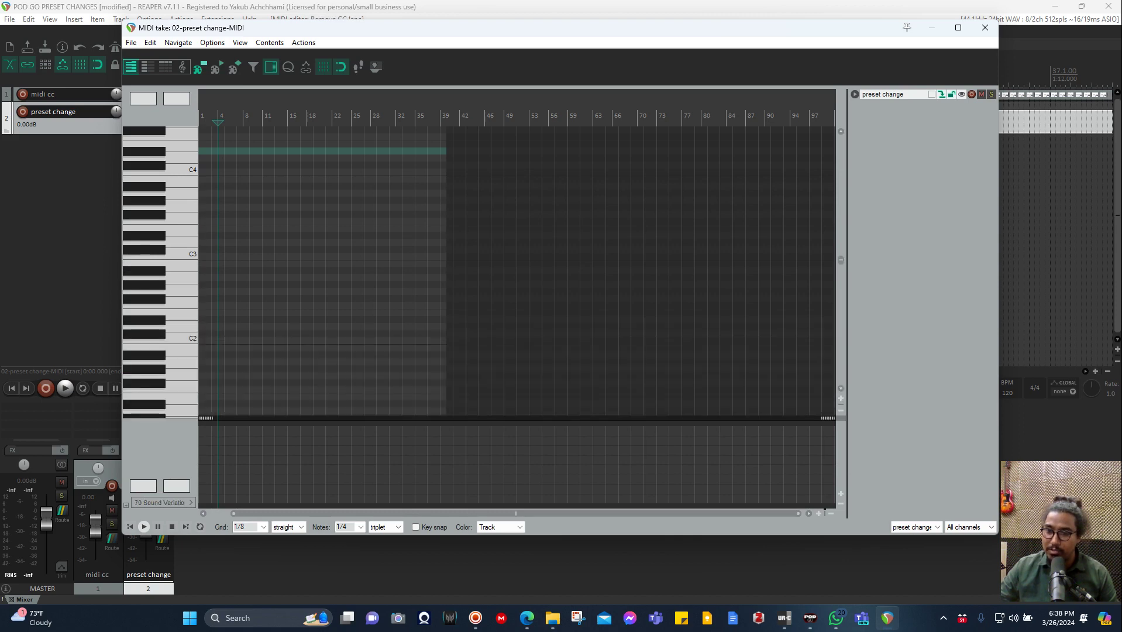
click(161, 502)
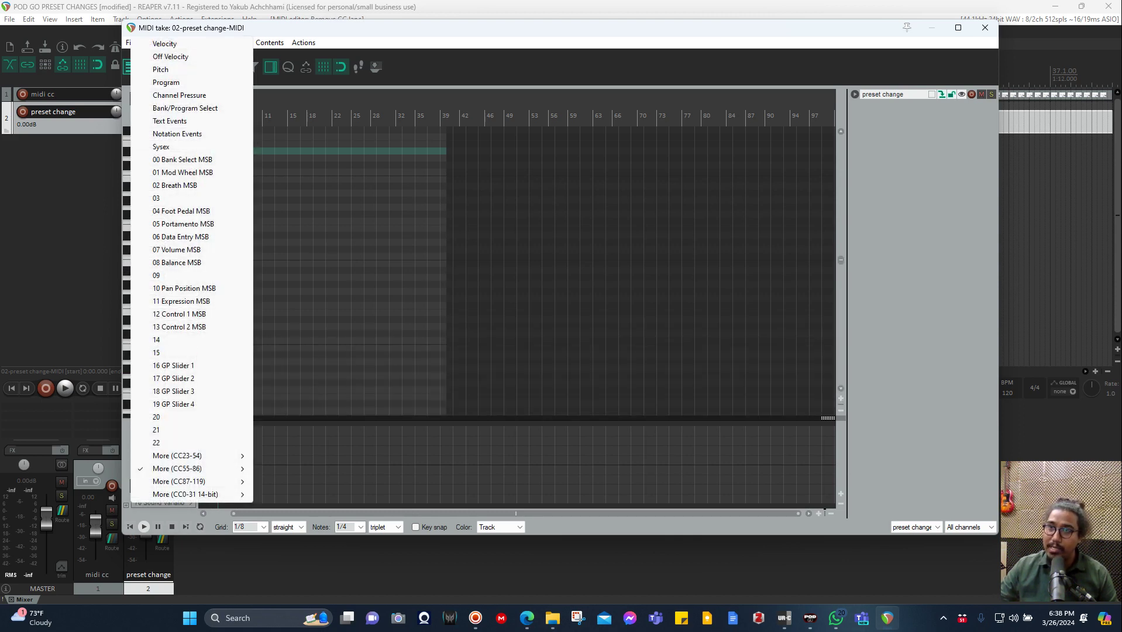
click(167, 43)
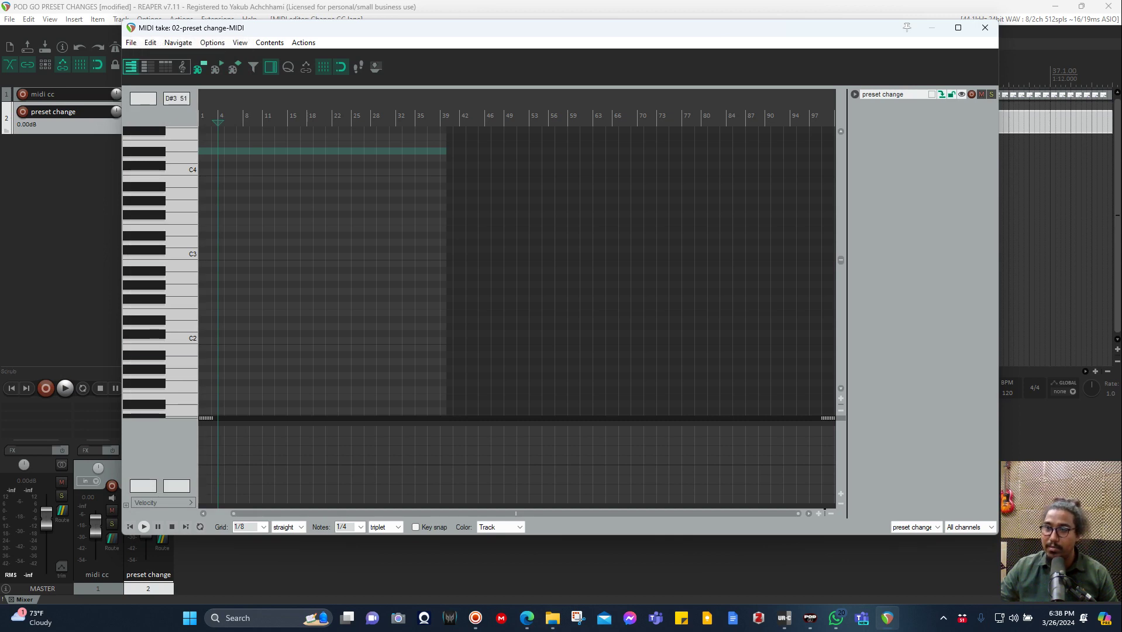
Switch the controller lane to Bank/Program Select and enlarge it, leaving a short strip of piano roll above
click(181, 207)
click(180, 207)
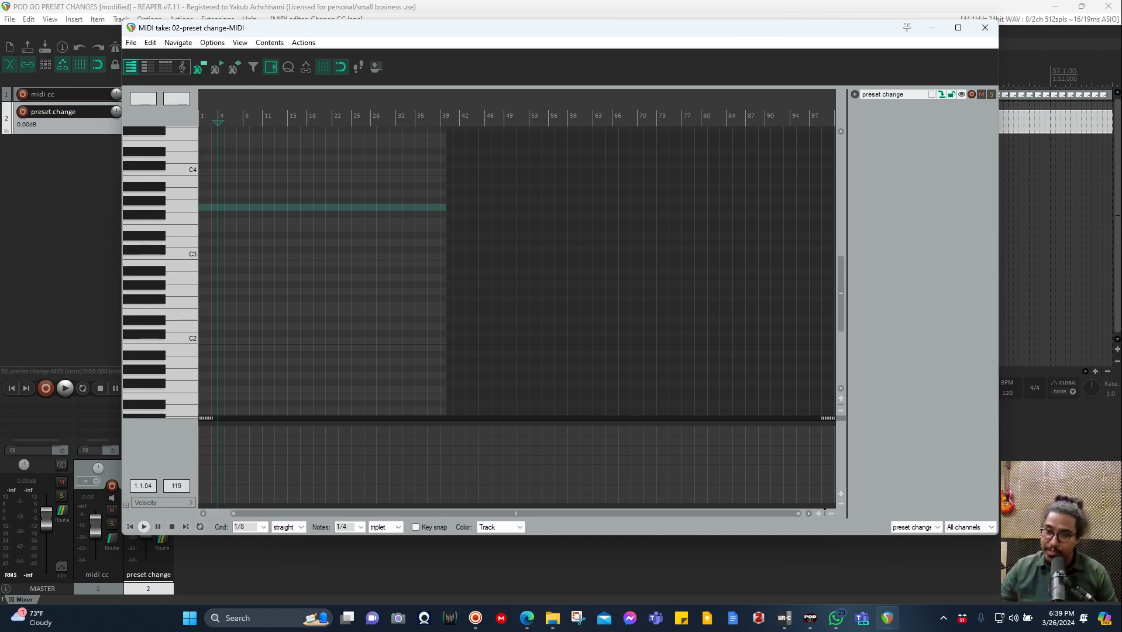
click(162, 502)
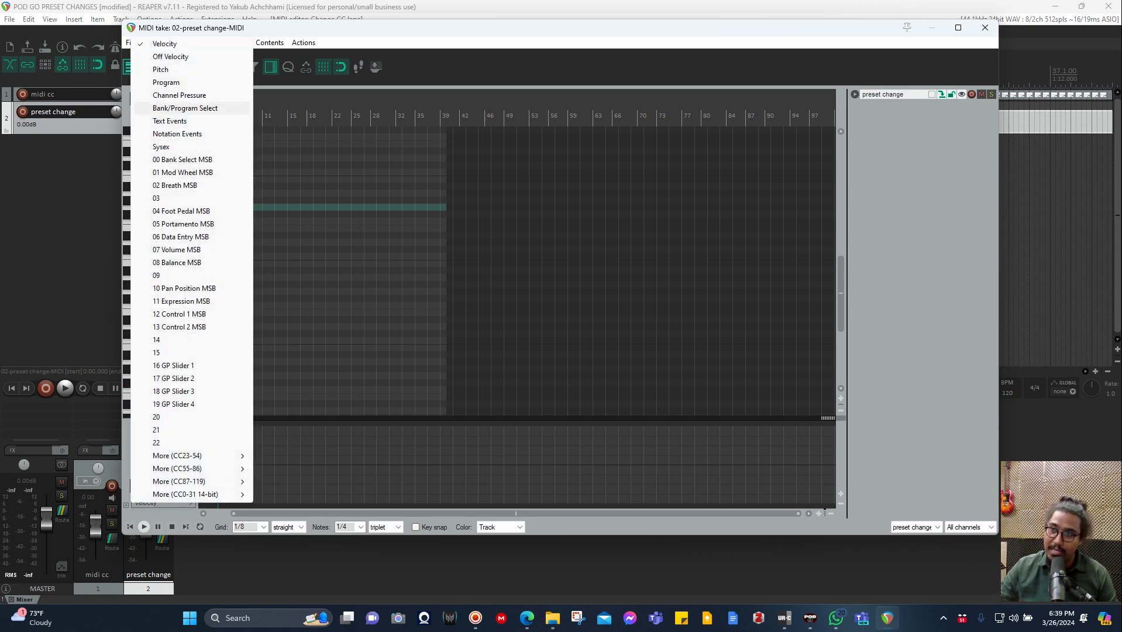
click(185, 108)
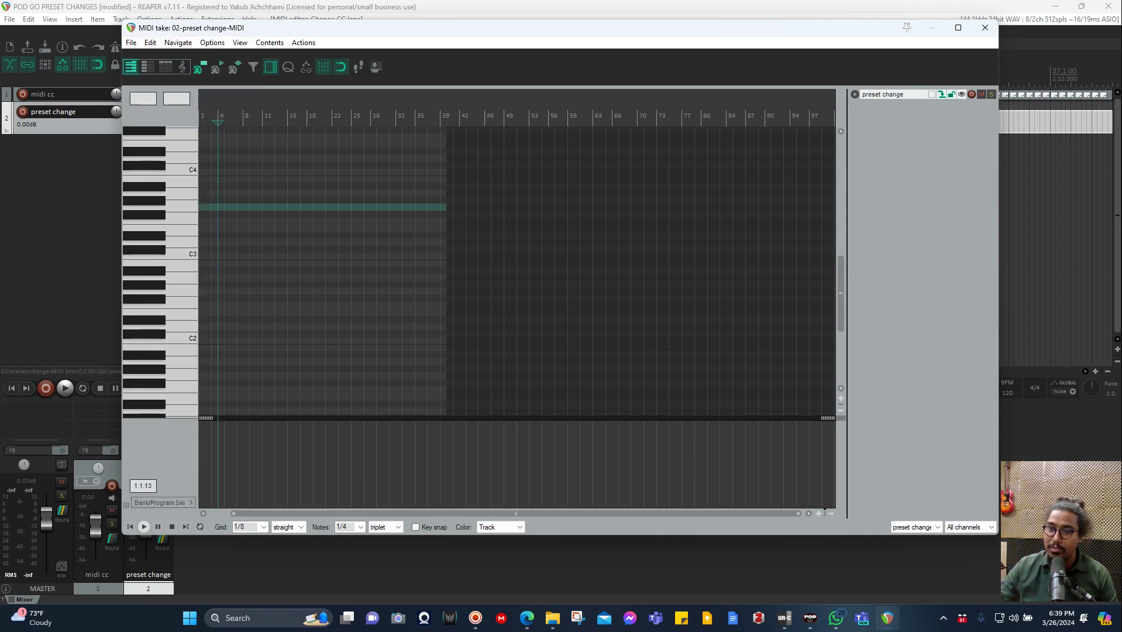
drag(206, 418, 206, 134)
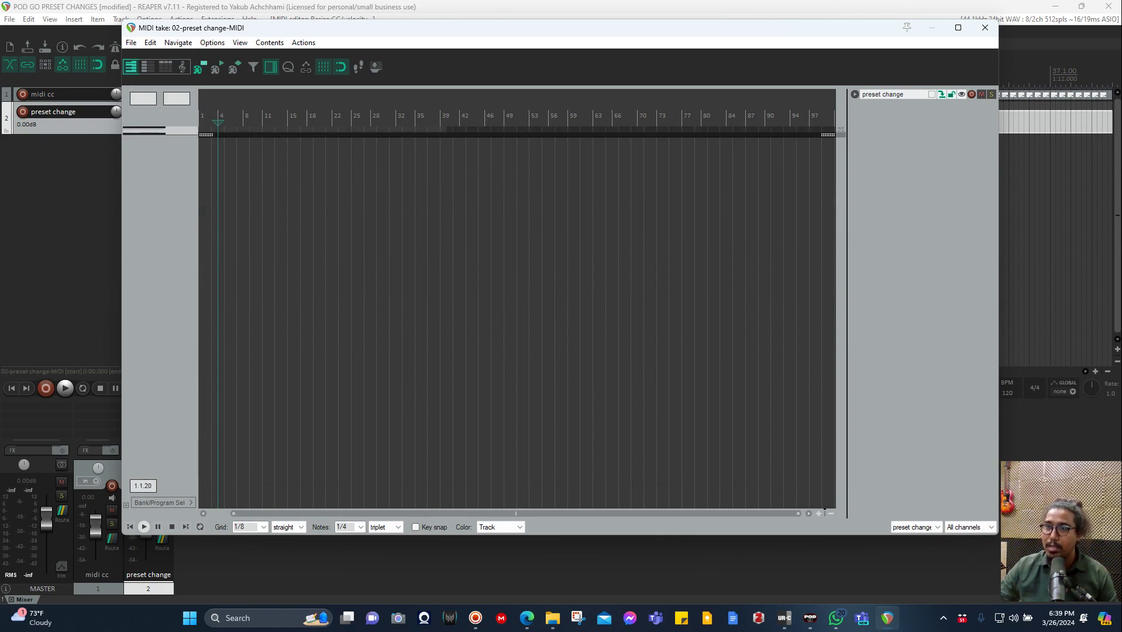
drag(206, 134, 206, 222)
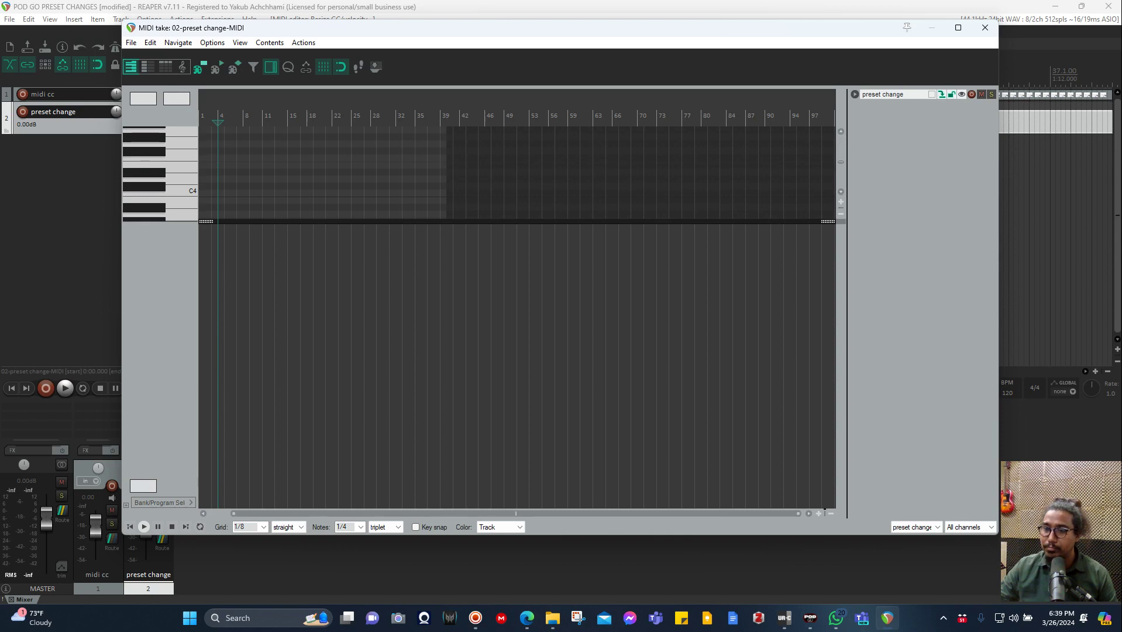
click(163, 503)
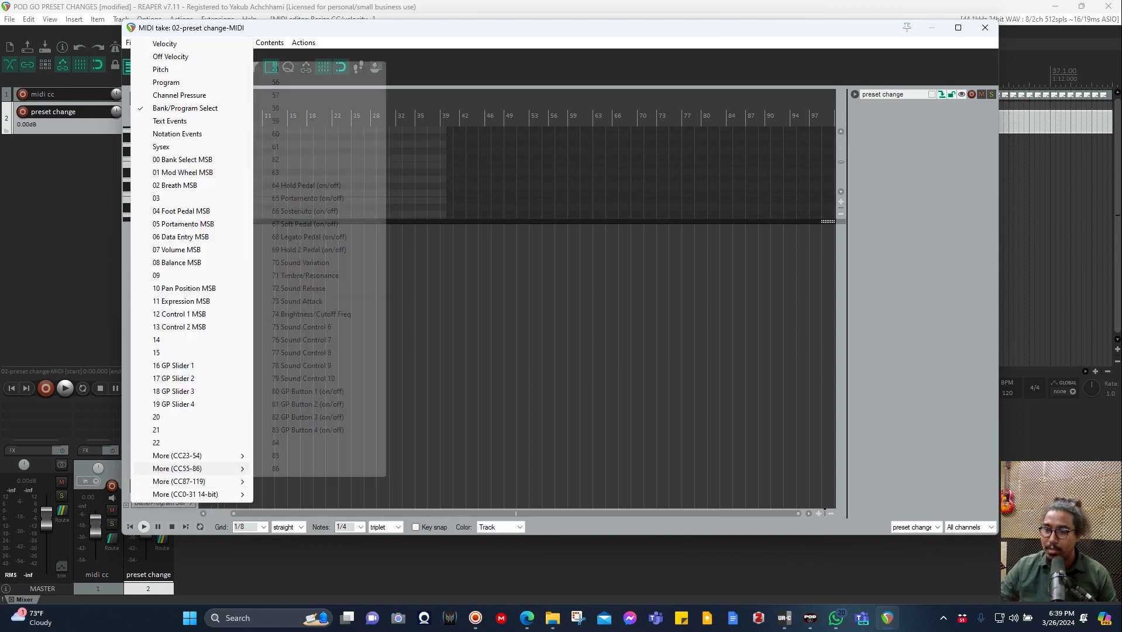
click(516, 410)
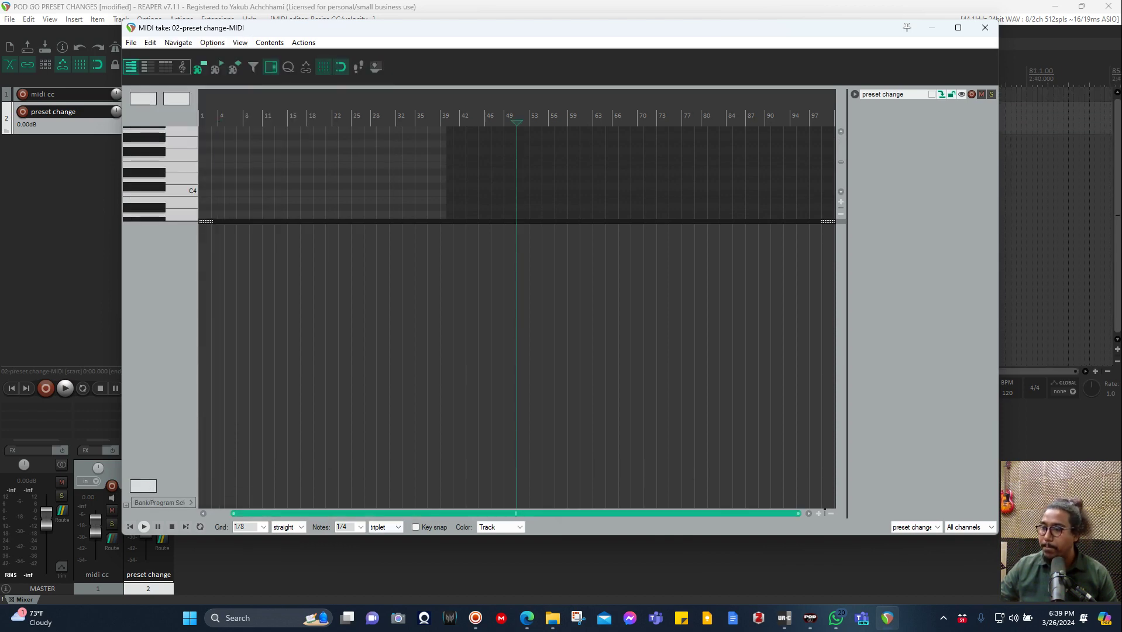
drag(243, 513, 223, 513)
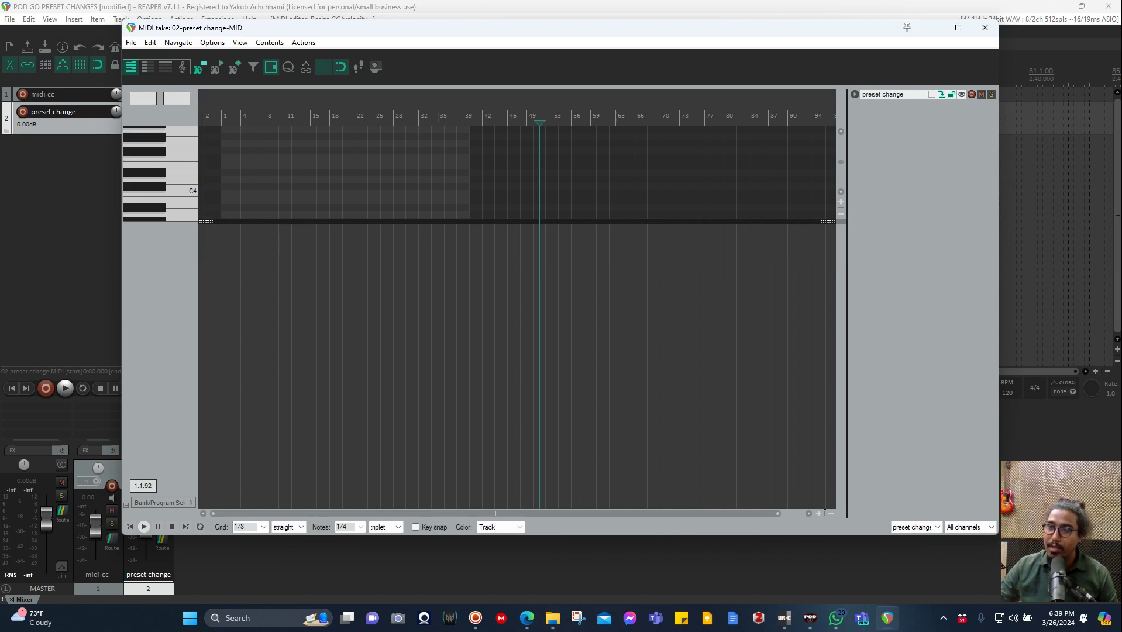
double_click(276, 351)
click(634, 231)
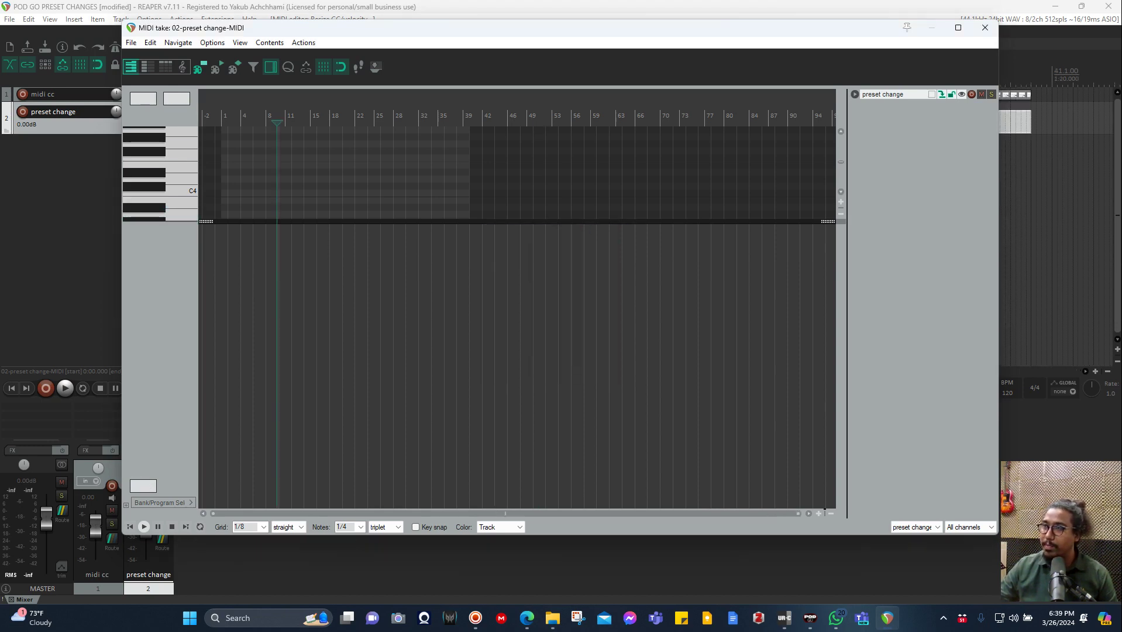
Move the MIDI editor aside to place the edit cursor near measure 9 on the arrange timeline, then reposition the editor
drag(481, 27, 480, 180)
click(459, 70)
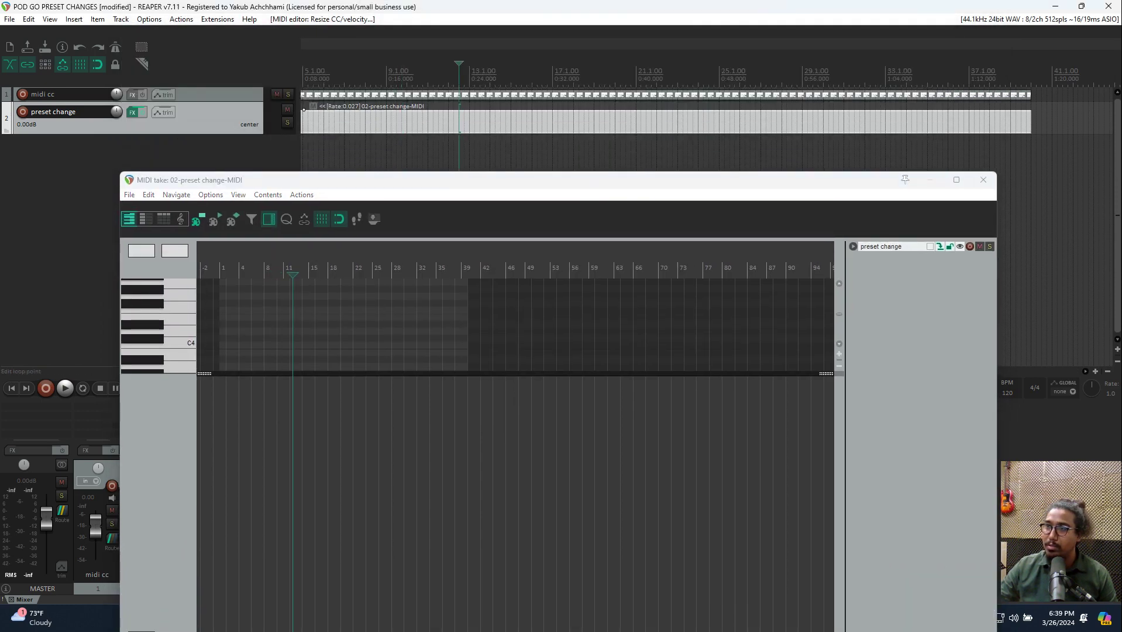
click(401, 70)
click(474, 70)
click(386, 70)
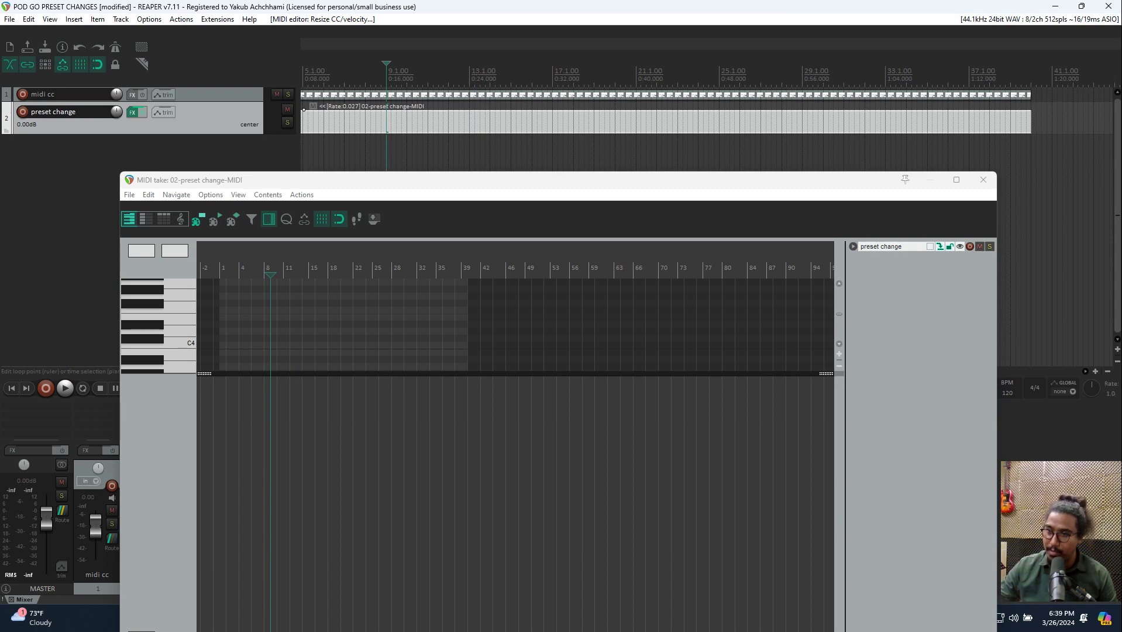
drag(651, 180, 614, 55)
mouse_move(960, 441)
mouse_down()
mouse_move(1018, 441)
mouse_move(950, 441)
mouse_up()
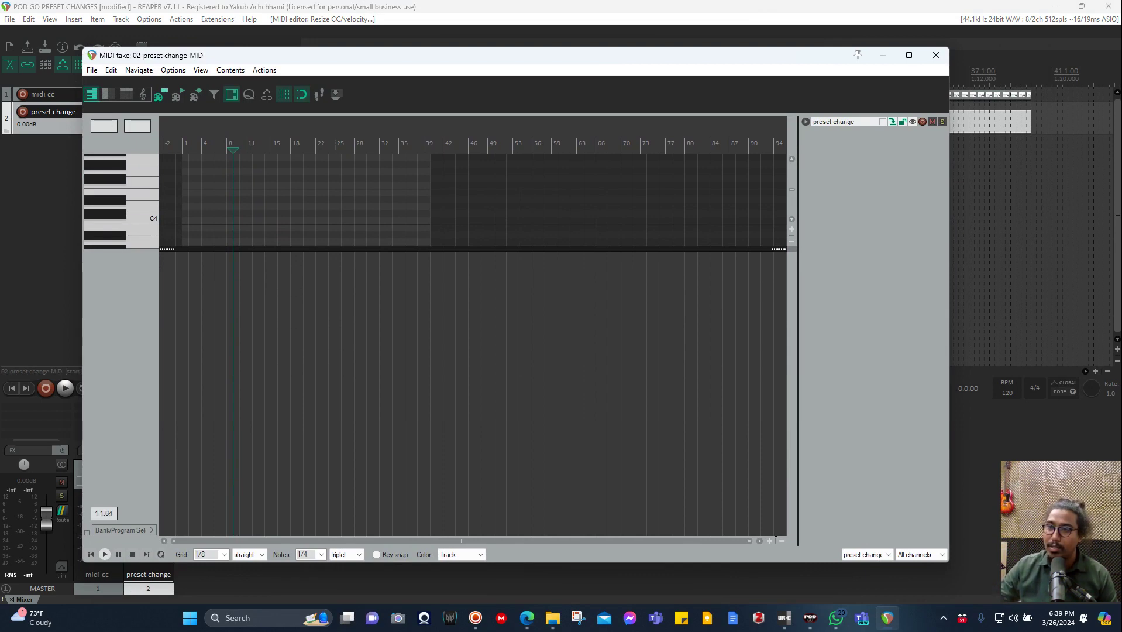
Examine the bank MSB/LSB and program number fields for a Bank/Program Select event near measure 9, without inserting it
double_click(234, 345)
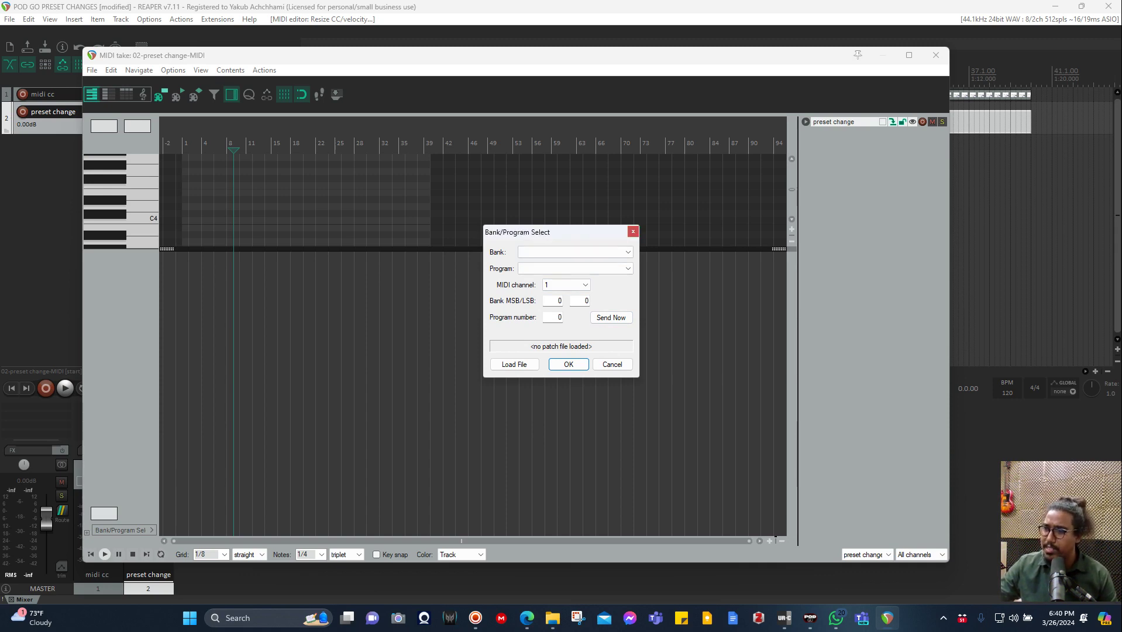
double_click(586, 301)
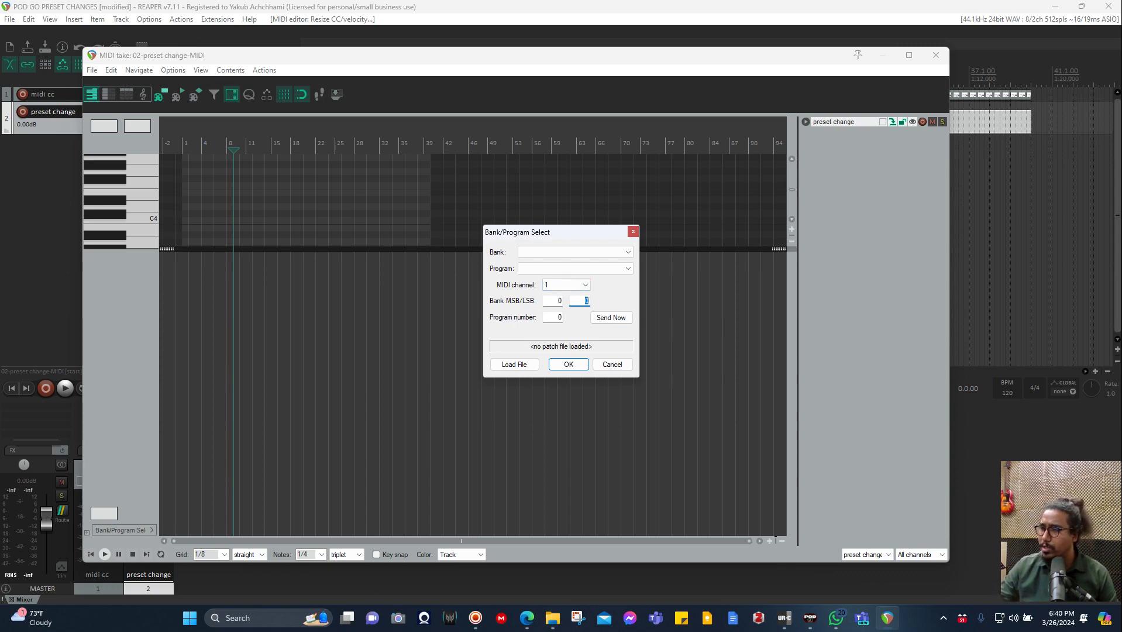
key(Tab)
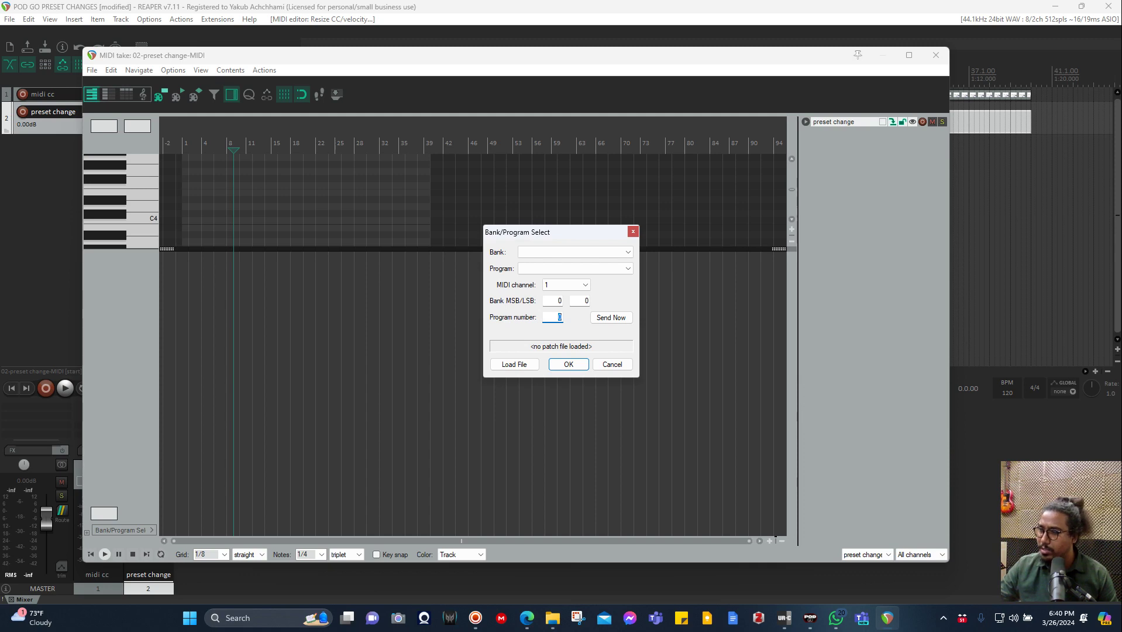
click(612, 364)
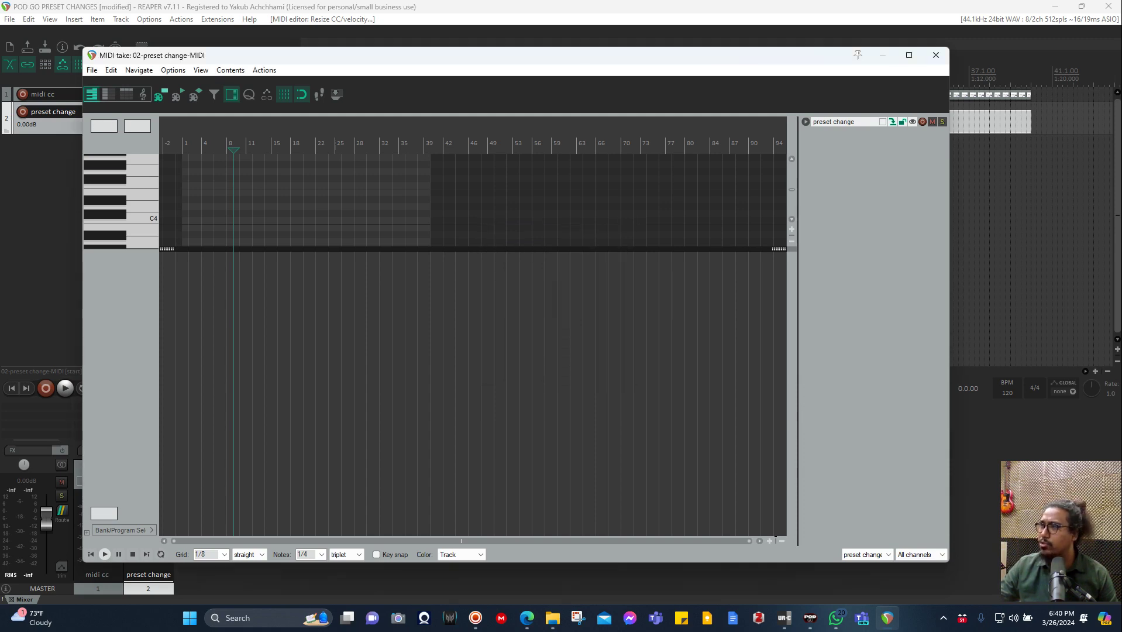
Close the MIDI editor and read the POD Go preset and snapshot recall tables in the video window
click(936, 55)
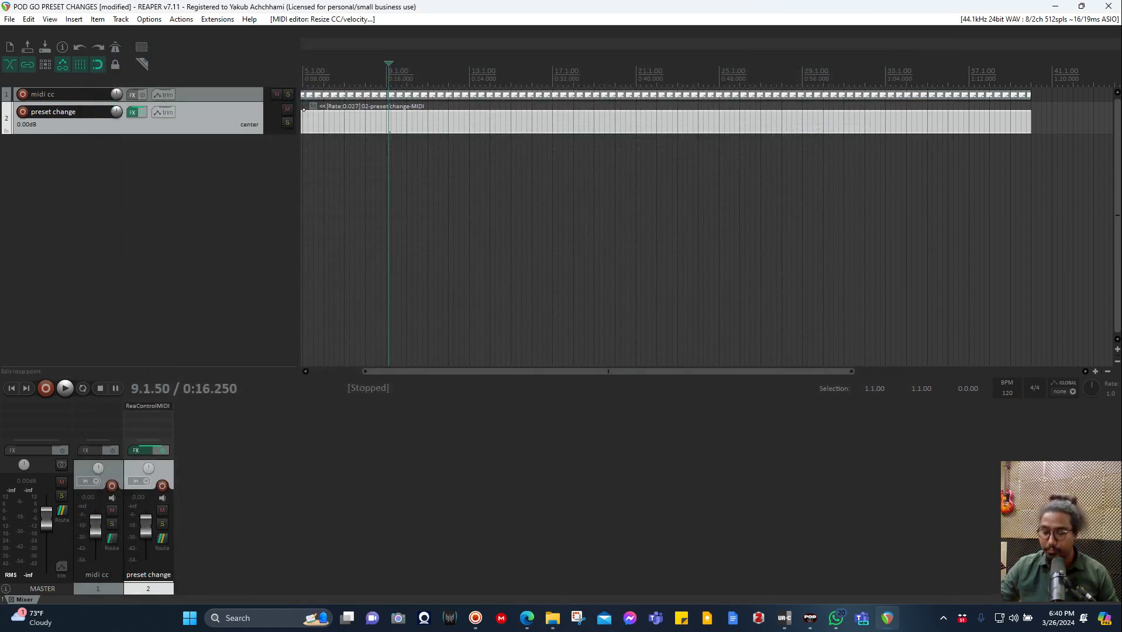
key(ctrl+shift+v)
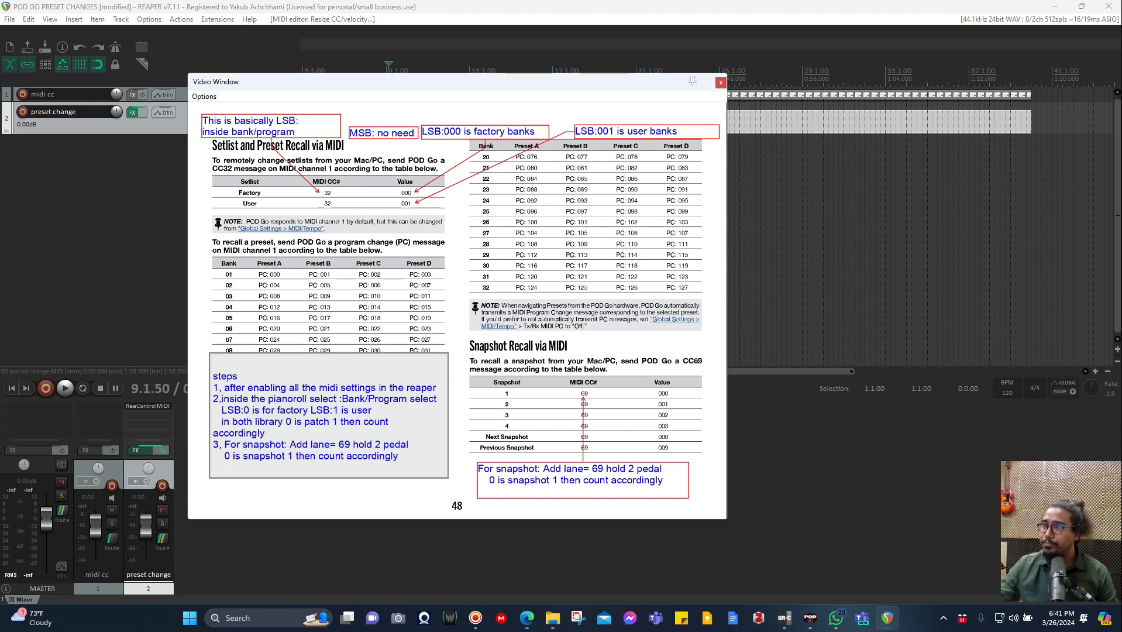
click(721, 83)
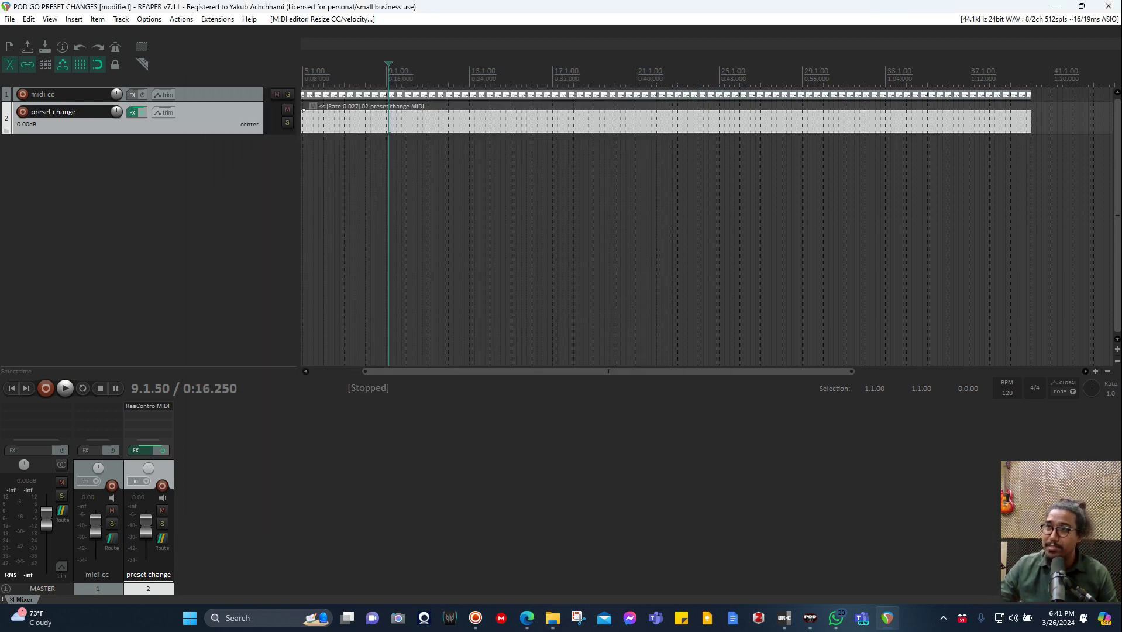
Place the edit cursor at the start of measure 3 in the arrange view
drag(608, 371, 584, 371)
scroll(303, 109, left, 2)
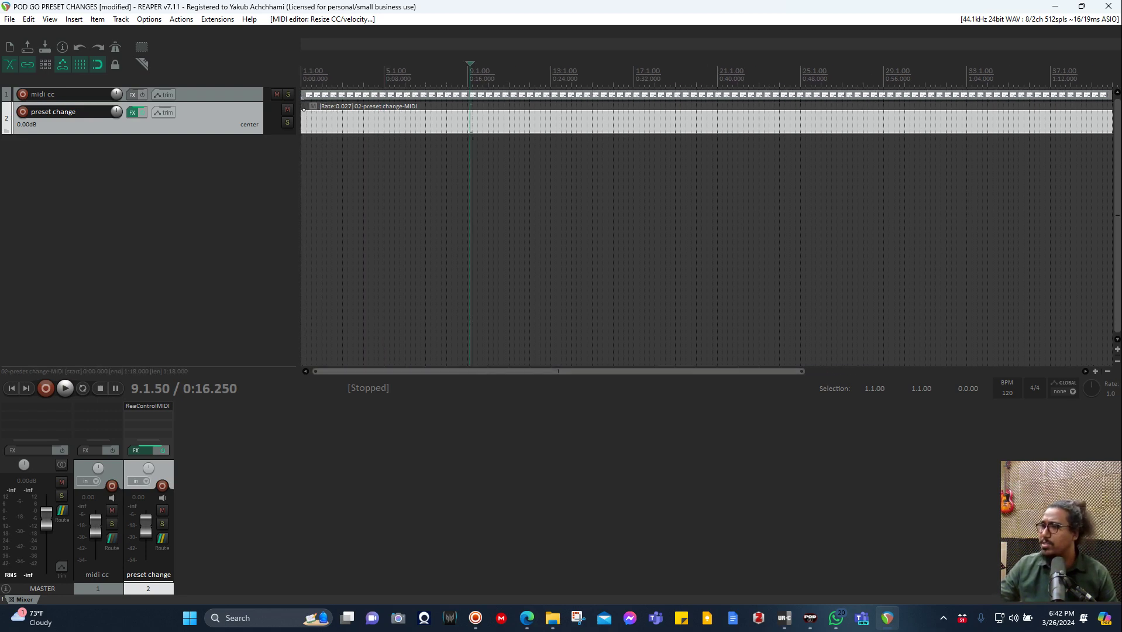
scroll(303, 109, up, 1)
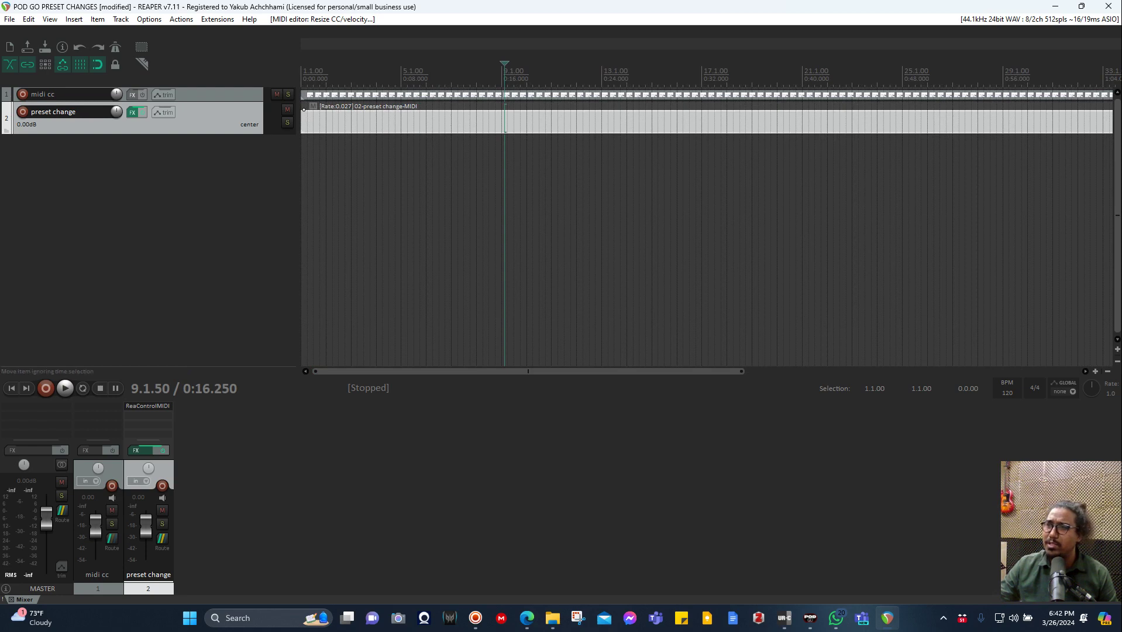
click(401, 74)
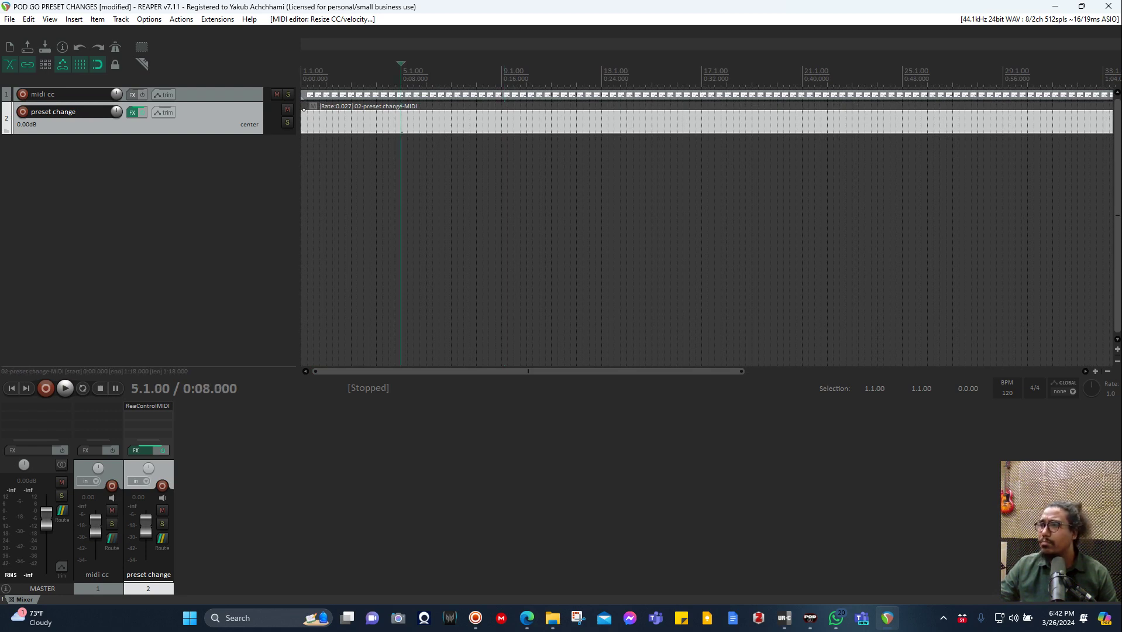
scroll(434, 120, up, 8)
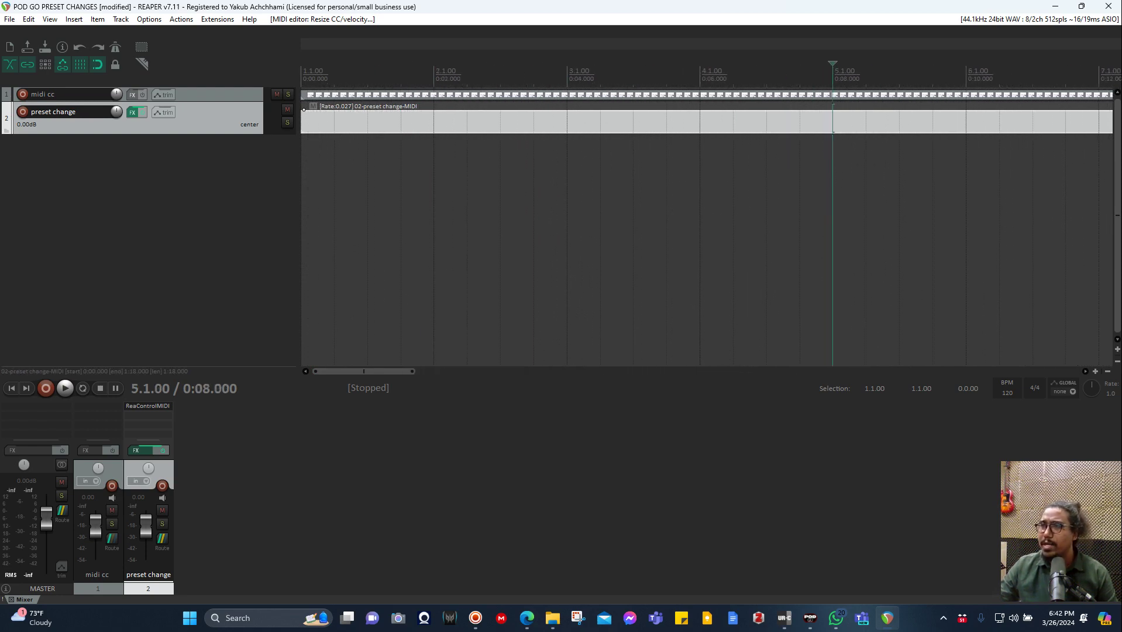
click(433, 120)
key(Page_Down)
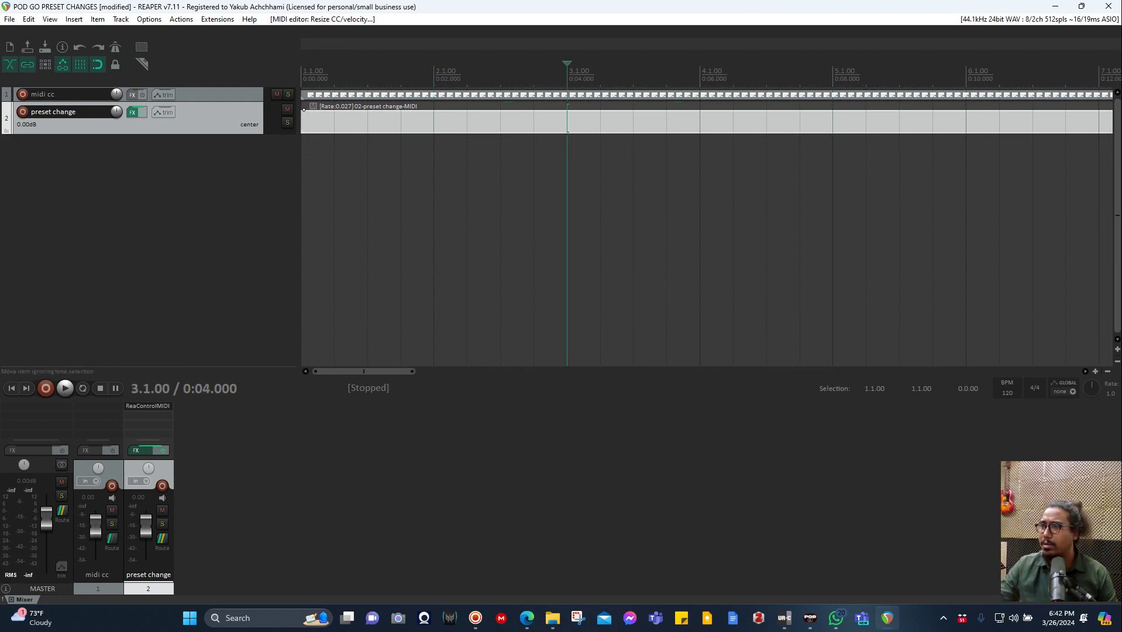
Start a Bank/Program Select event at measure 3 of the preset change item and position POD Go Edit beside its dialog
double_click(303, 109)
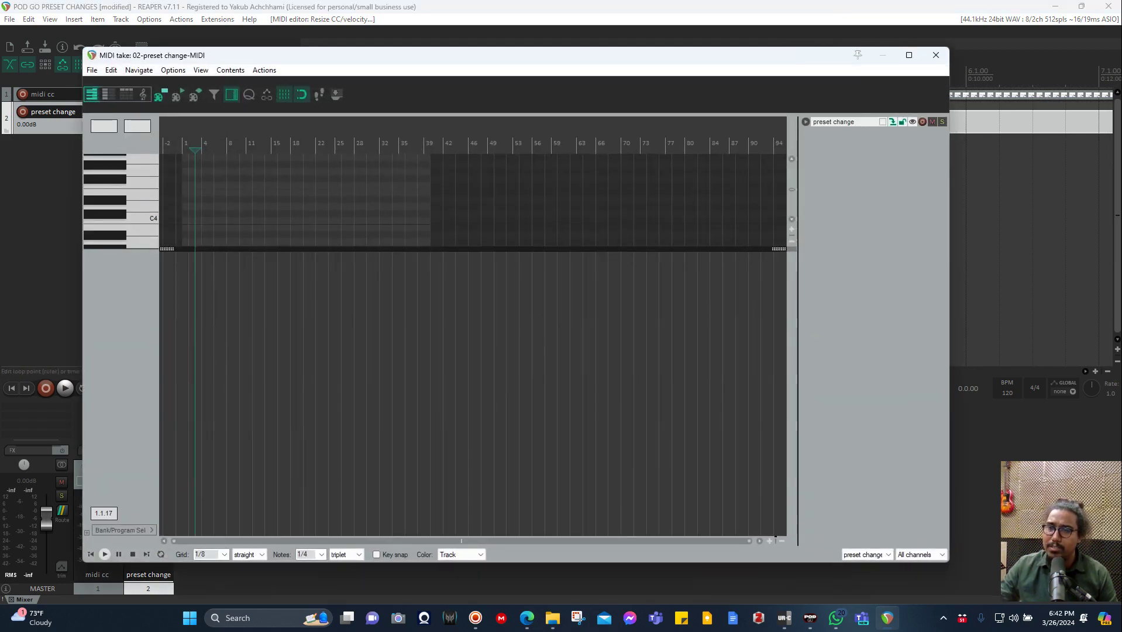
double_click(194, 392)
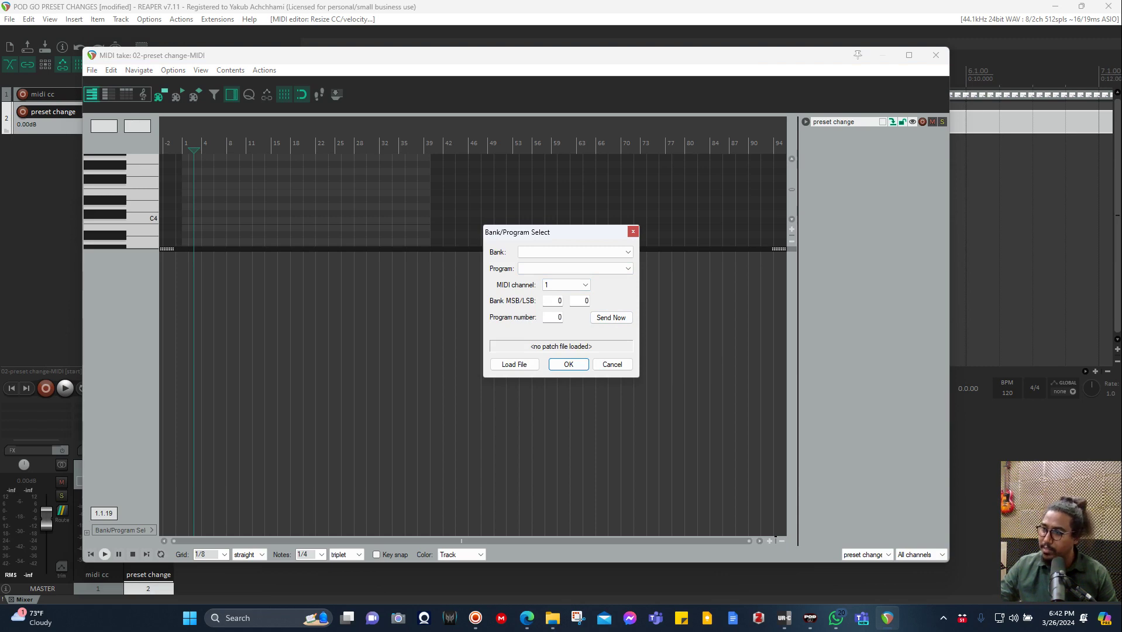
click(810, 618)
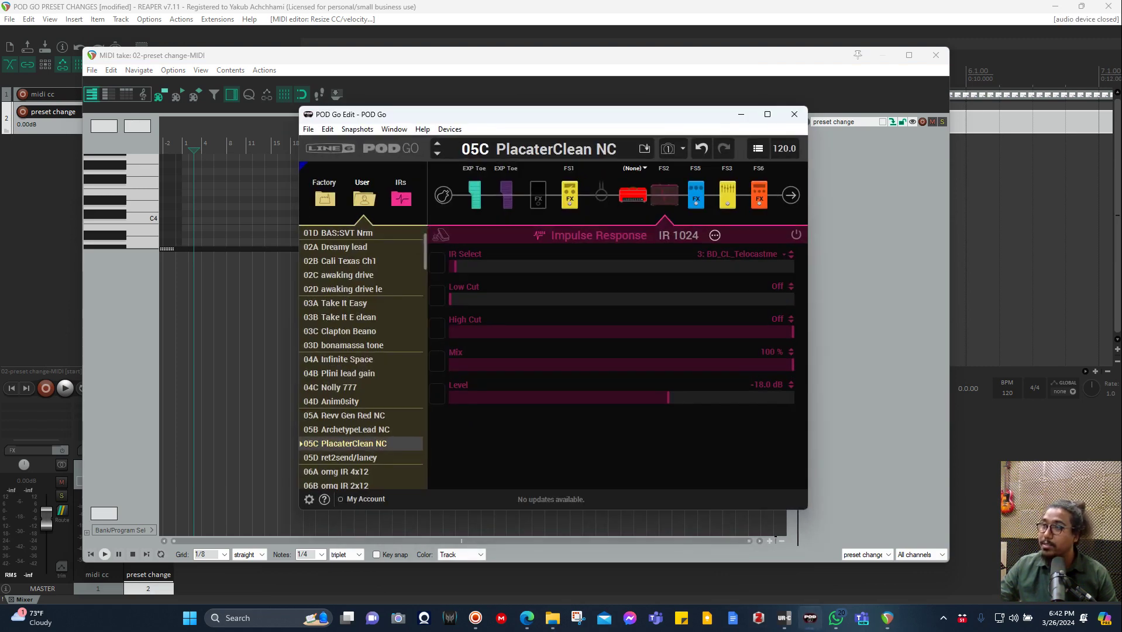
drag(647, 116, 345, 14)
drag(585, 232, 815, 120)
click(810, 618)
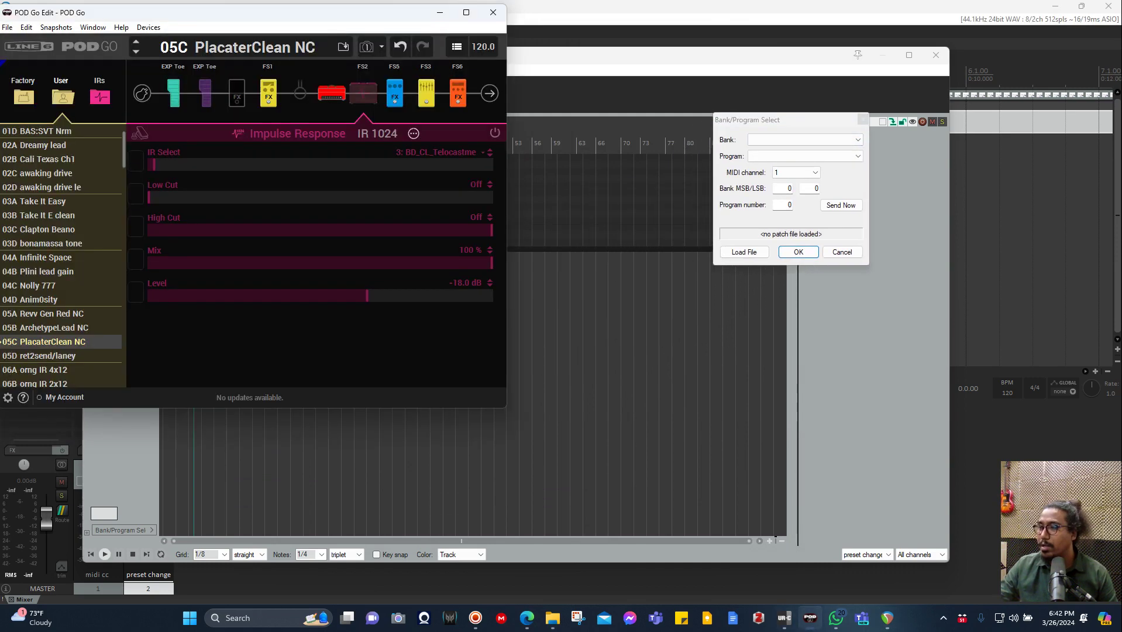
Check the start of the User preset list in POD Go Edit and set the event's bank LSB to 1
click(810, 618)
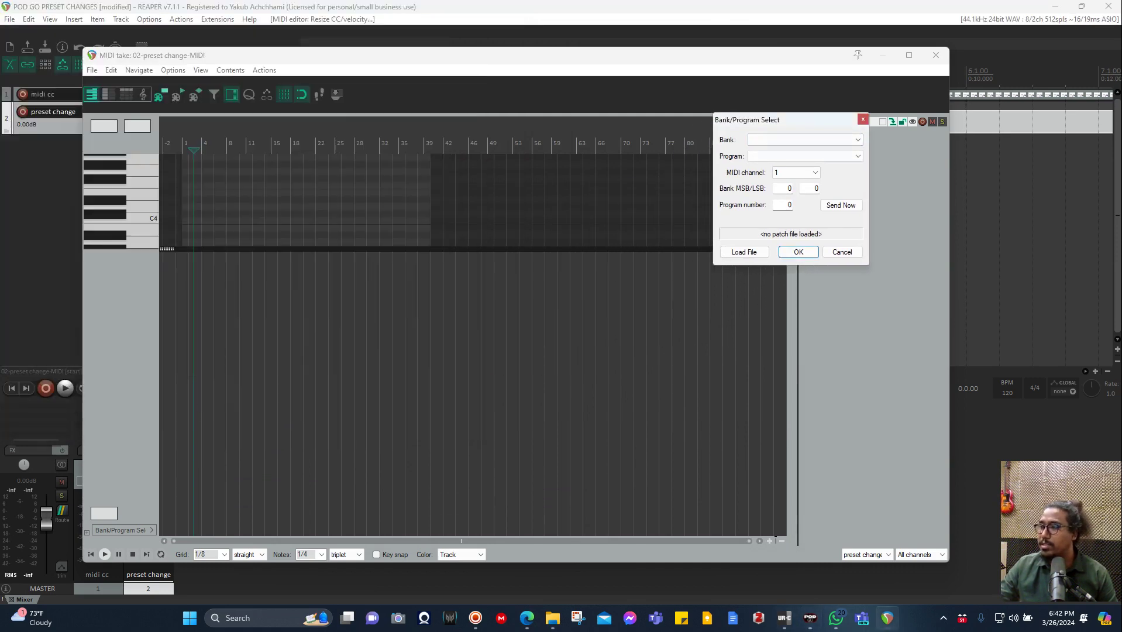
click(810, 618)
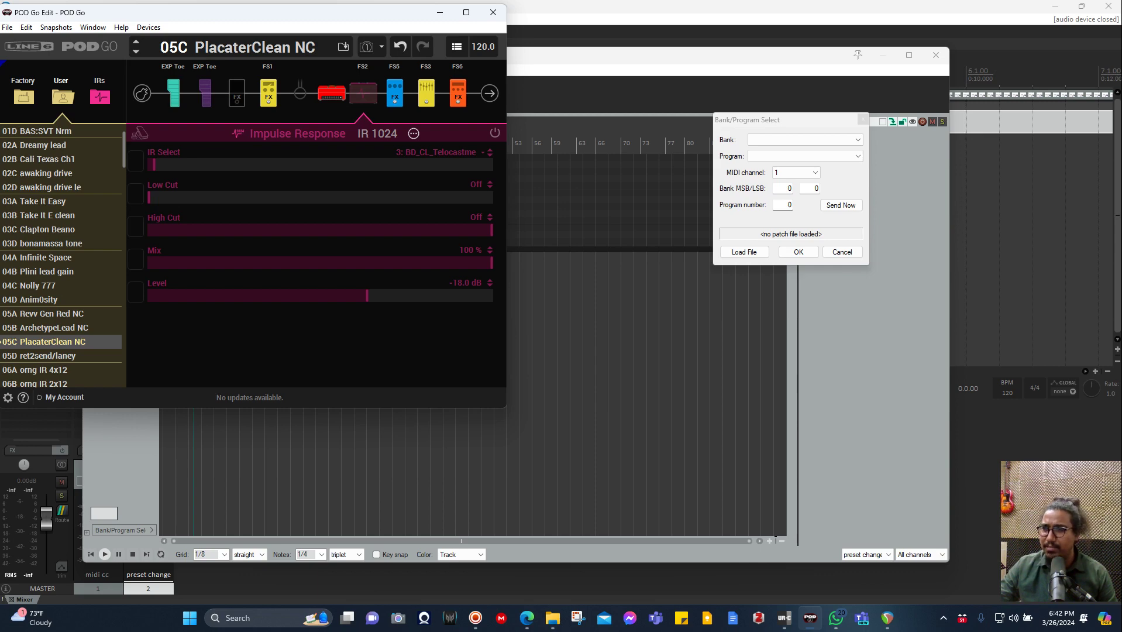
scroll(61, 257, up, 1)
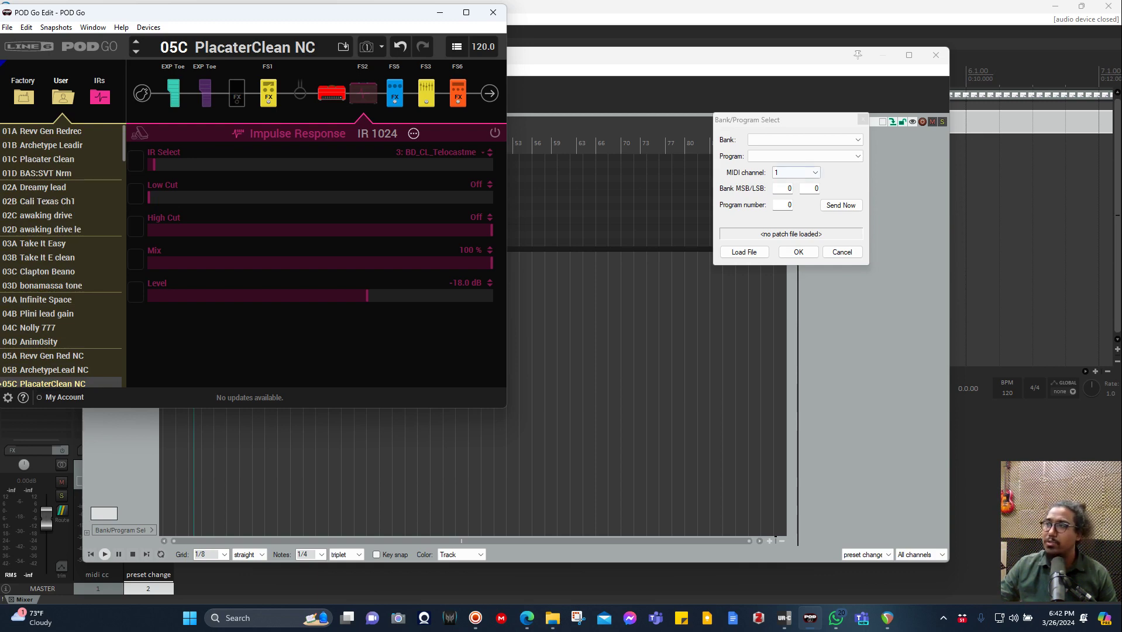
click(816, 188)
double_click(817, 188)
click(816, 187)
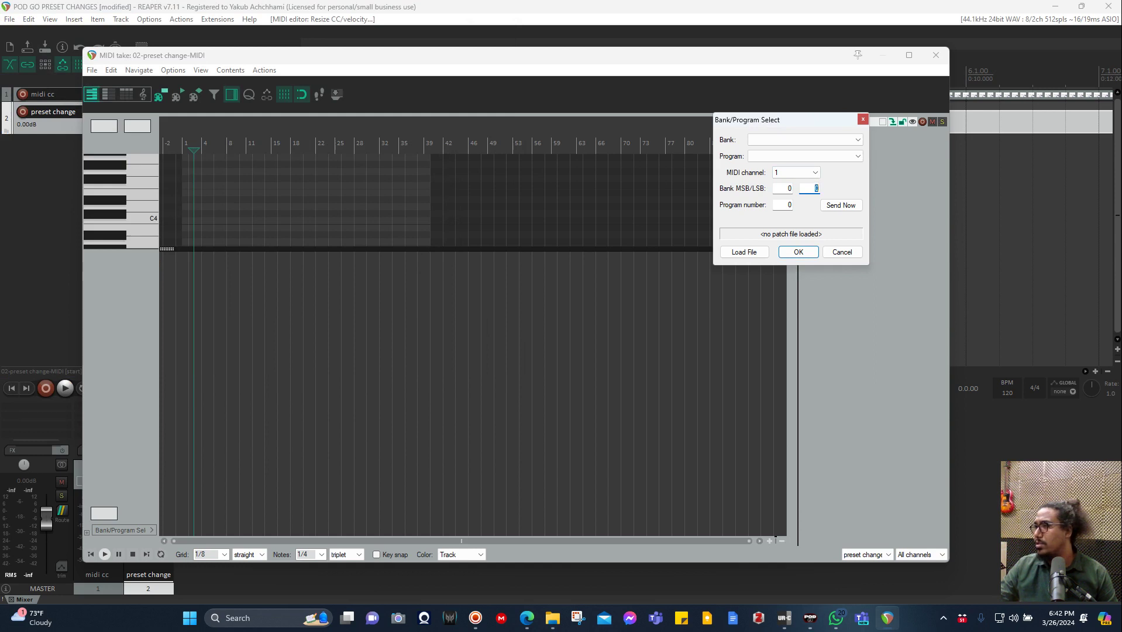
text(1)
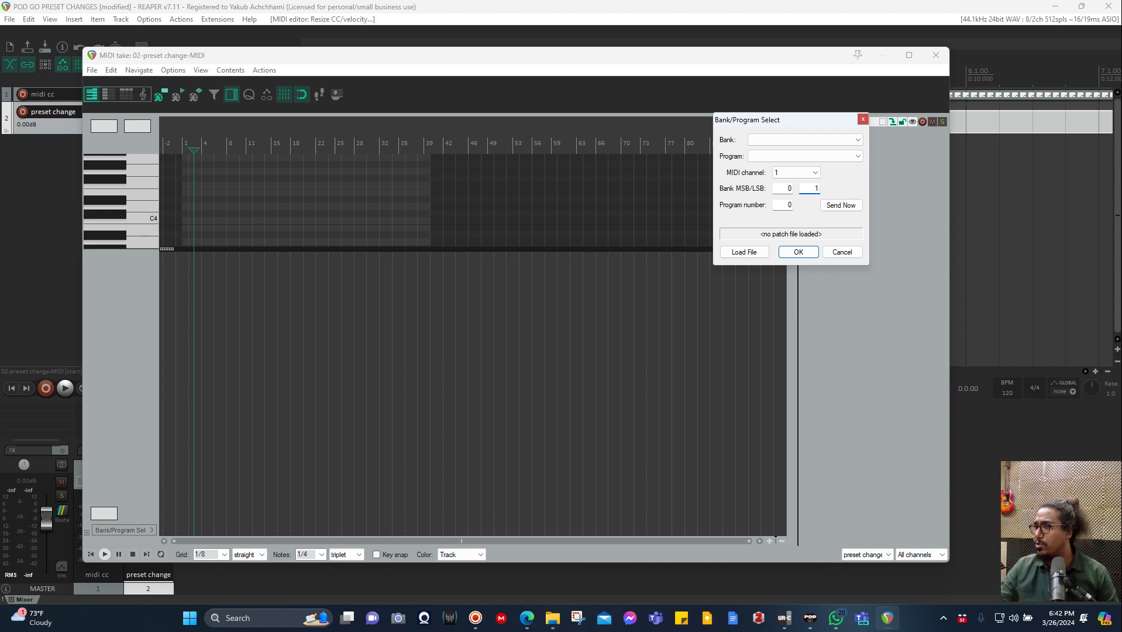
Compare the Factory and User preset lists in POD Go Edit, ending at the first User presets
click(810, 618)
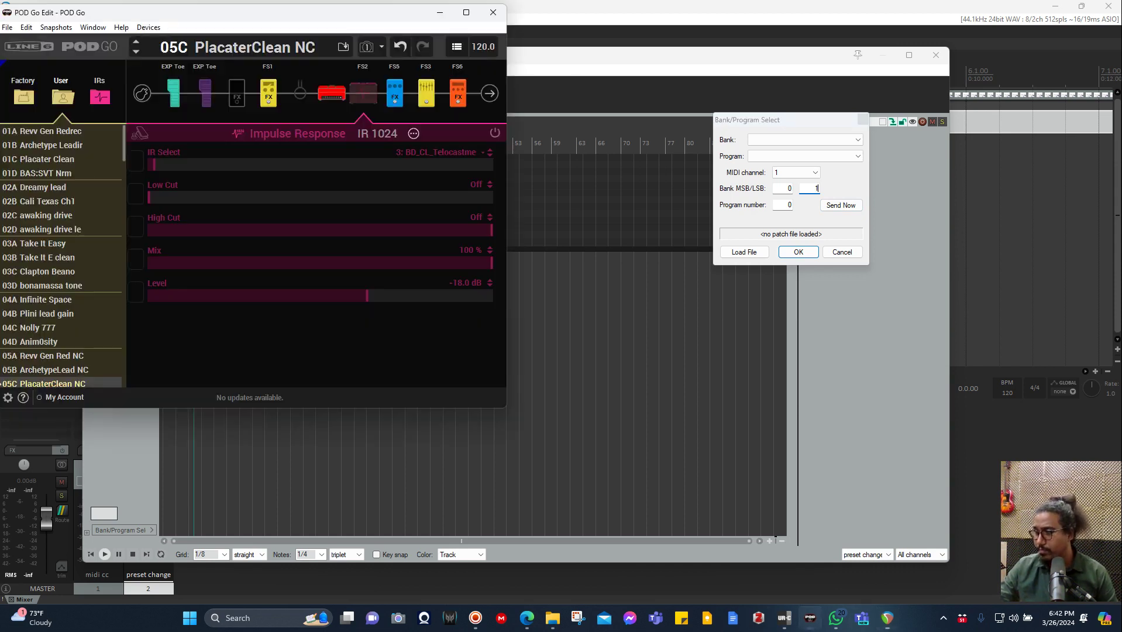
click(24, 94)
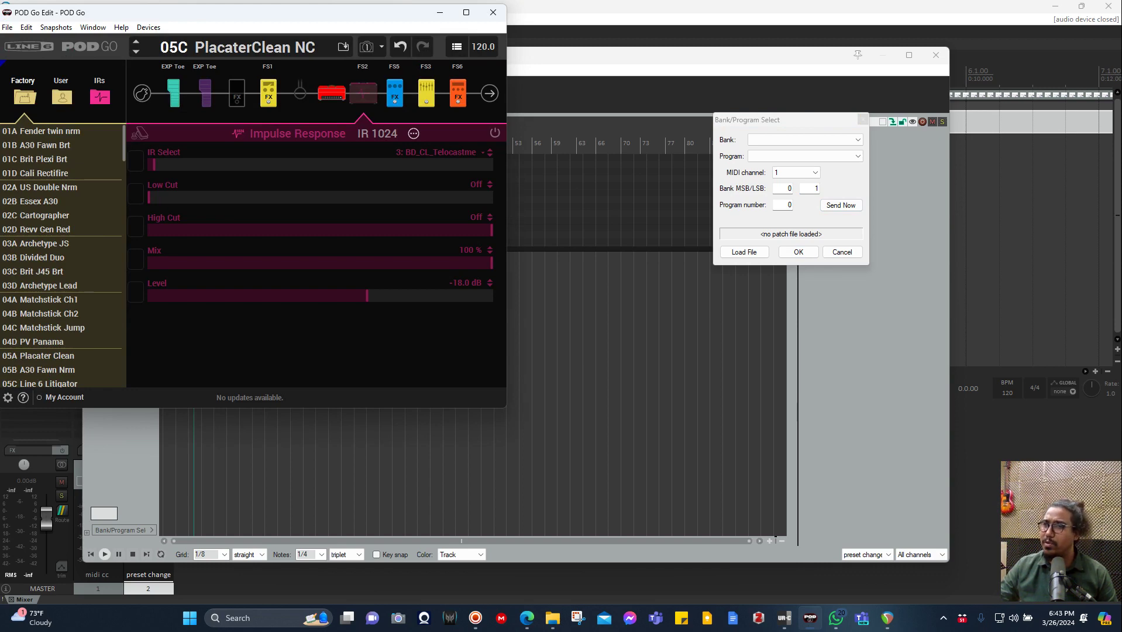
click(62, 96)
scroll(61, 173, up, 1)
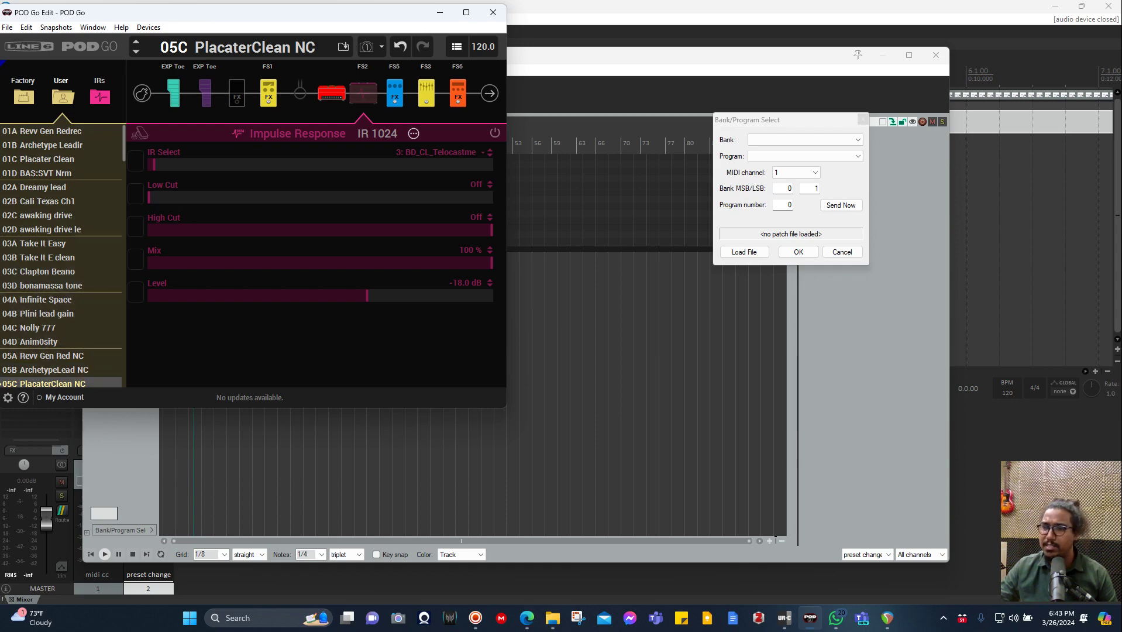
Set the program number to 18 and insert the Bank/Program Select event at measure 3
click(788, 205)
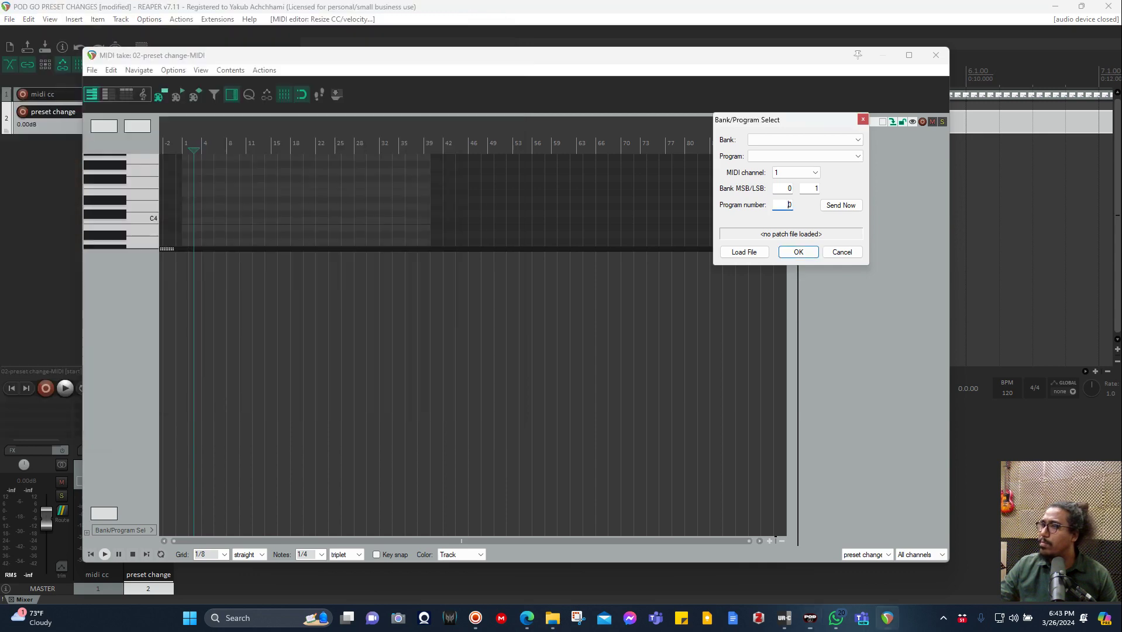
text(1)
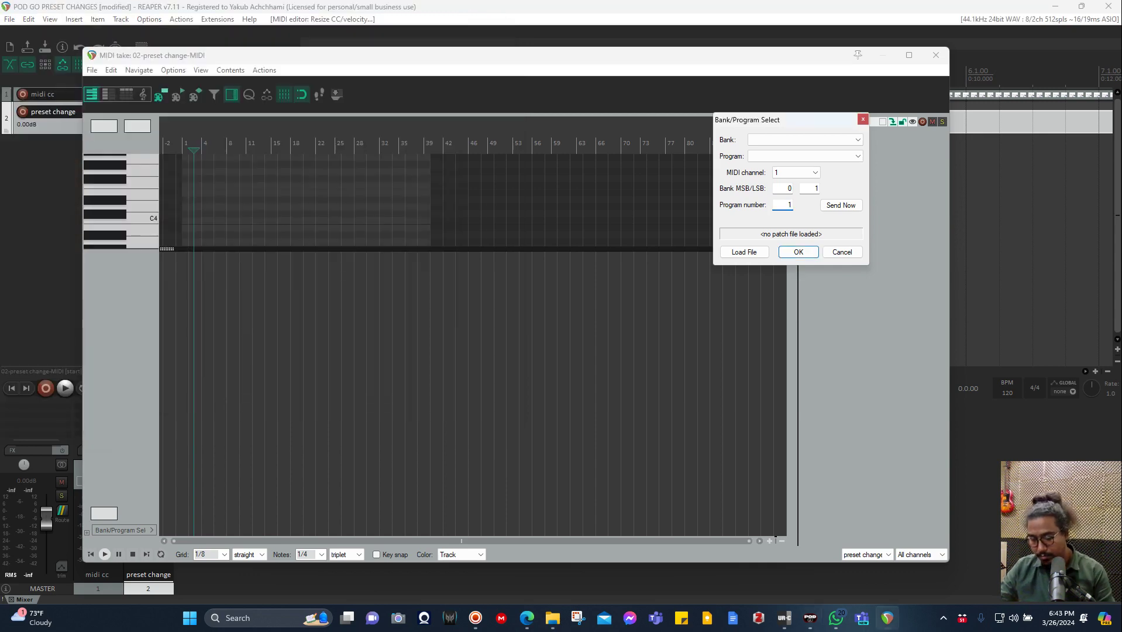
text(8)
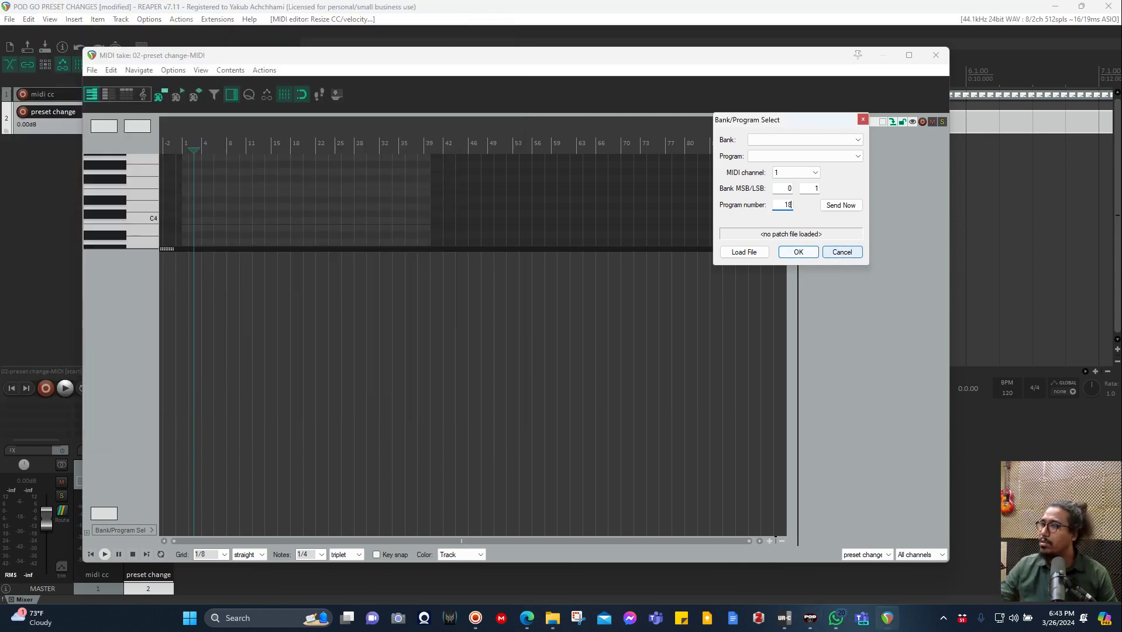
key(Return)
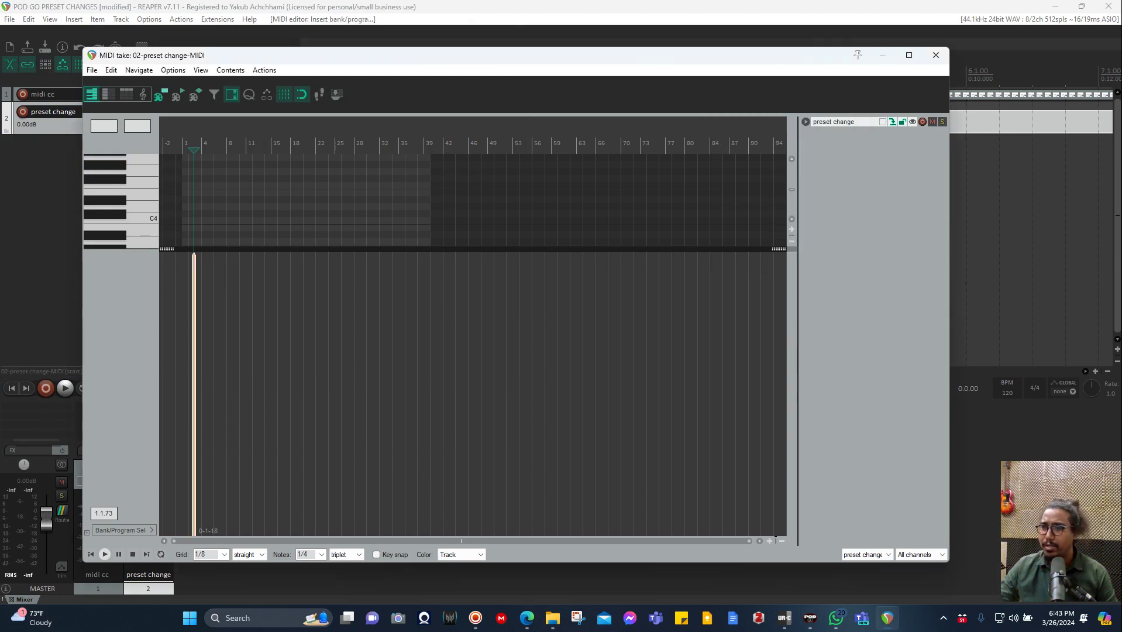
Start a second Bank/Program Select event at measure 8, keeping bank MSB 0 and LSB 1
click(228, 150)
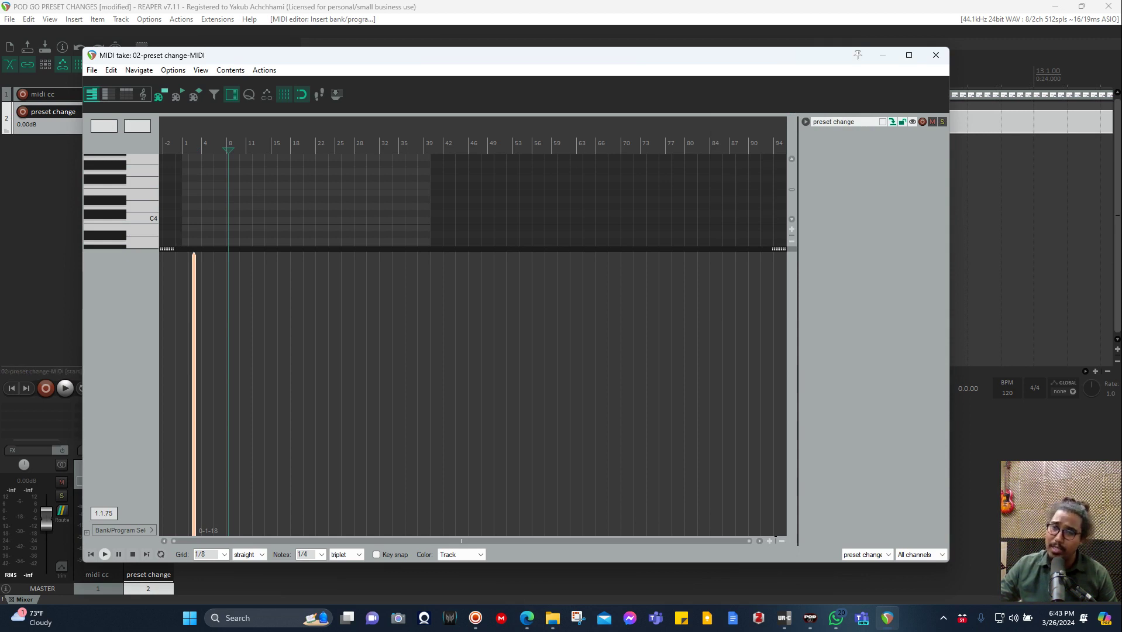
double_click(227, 392)
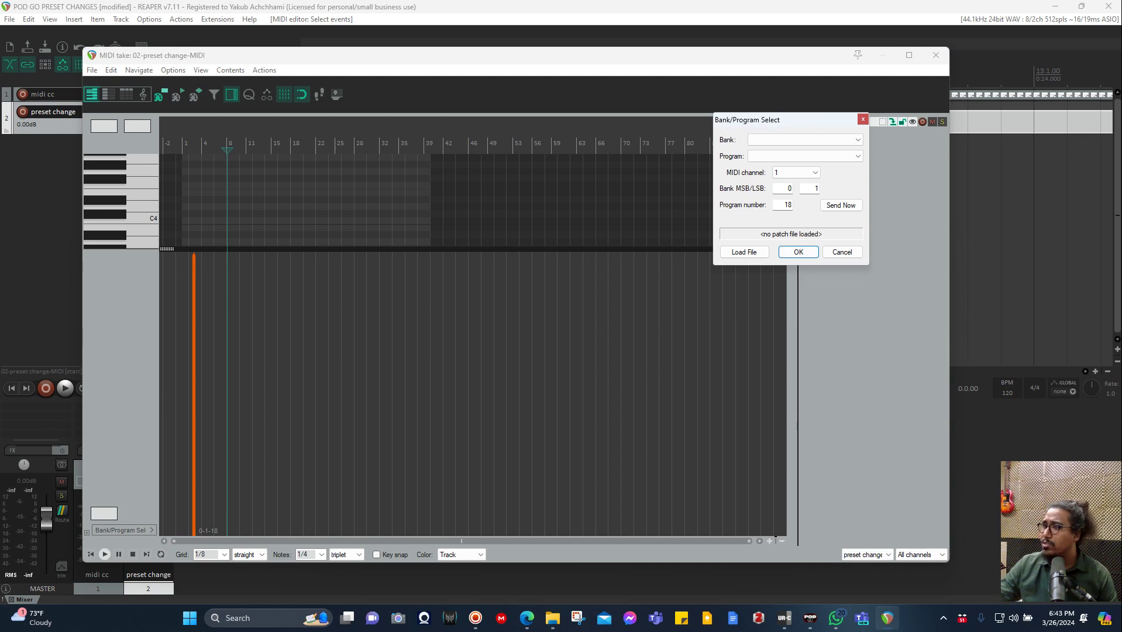
double_click(814, 188)
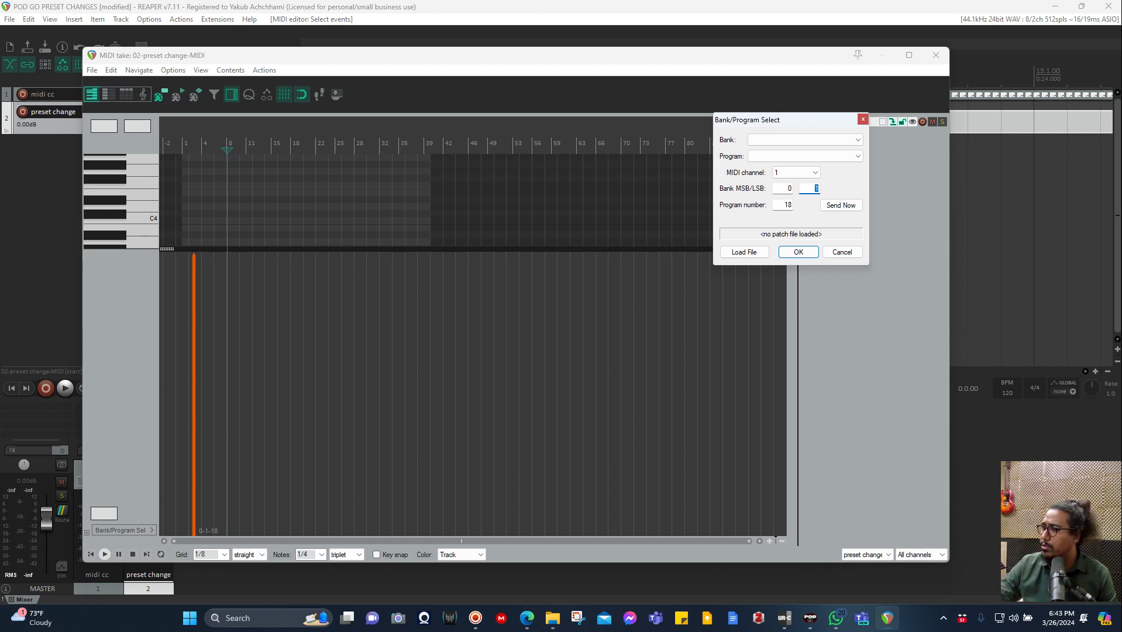
key(Tab)
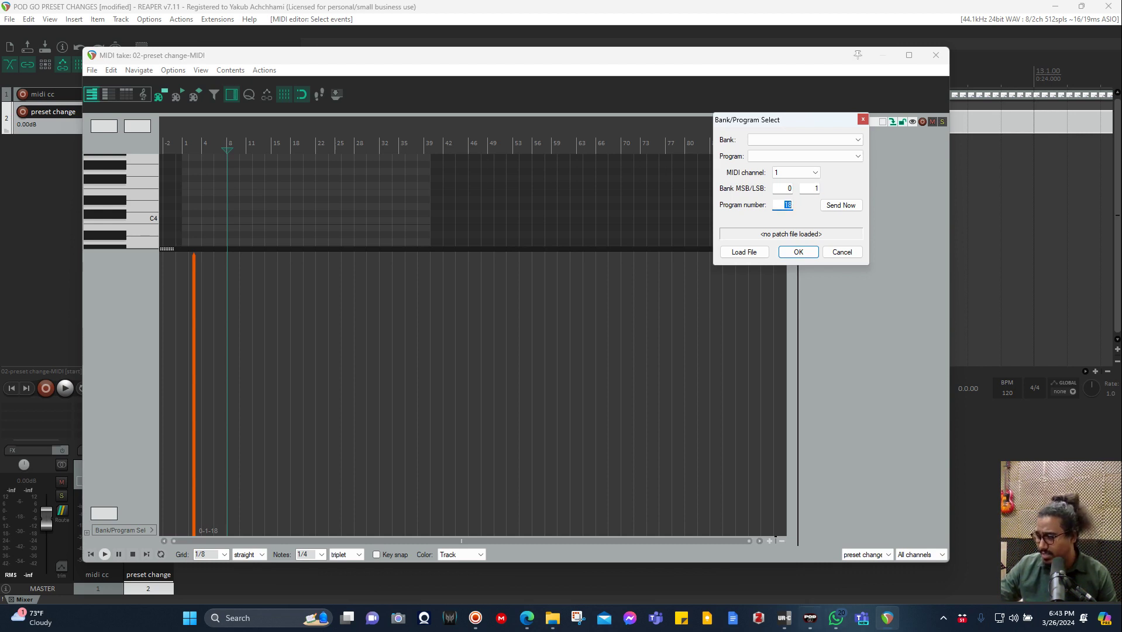
Check the User preset numbering in POD Go Edit and insert the measure 8 event with program number 17
click(810, 618)
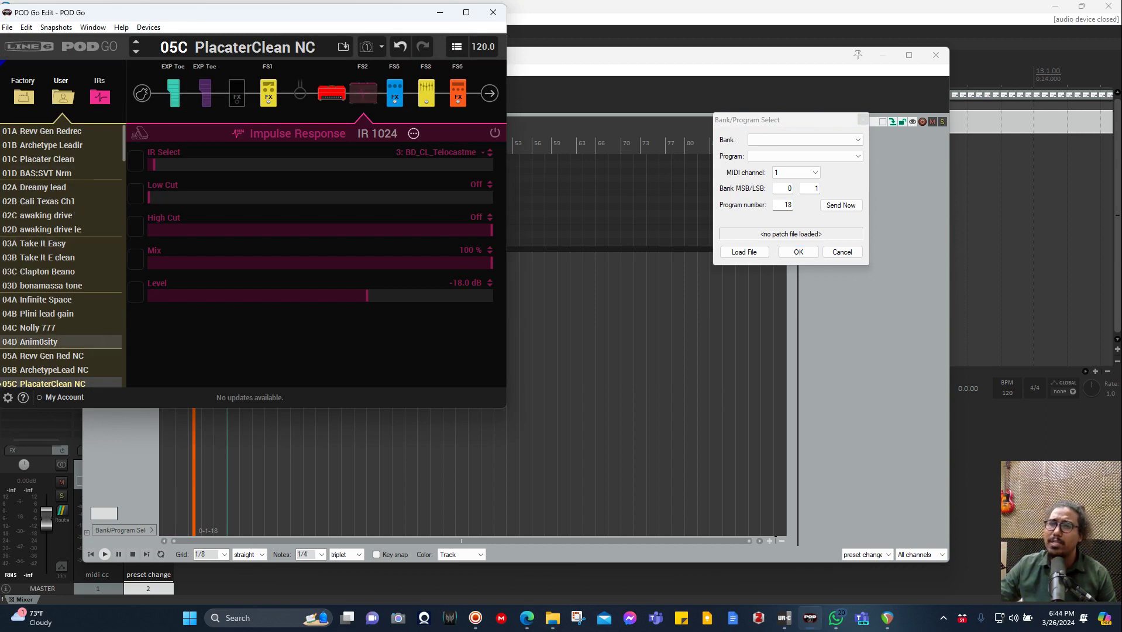
scroll(61, 352, down, 2)
scroll(62, 339, down, 1)
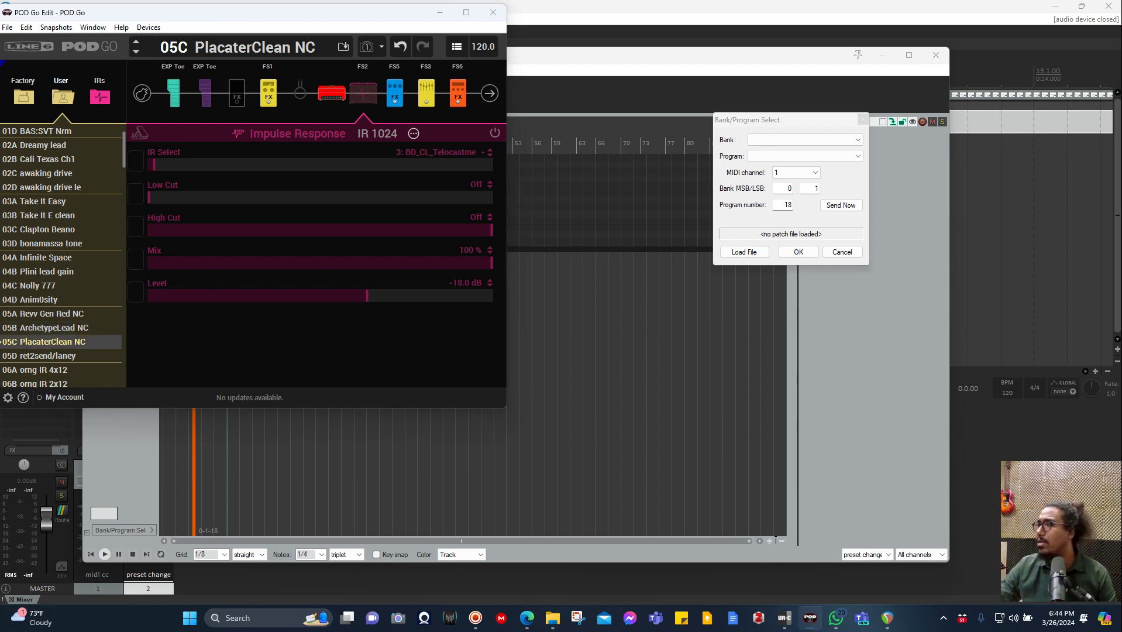
click(785, 205)
double_click(785, 205)
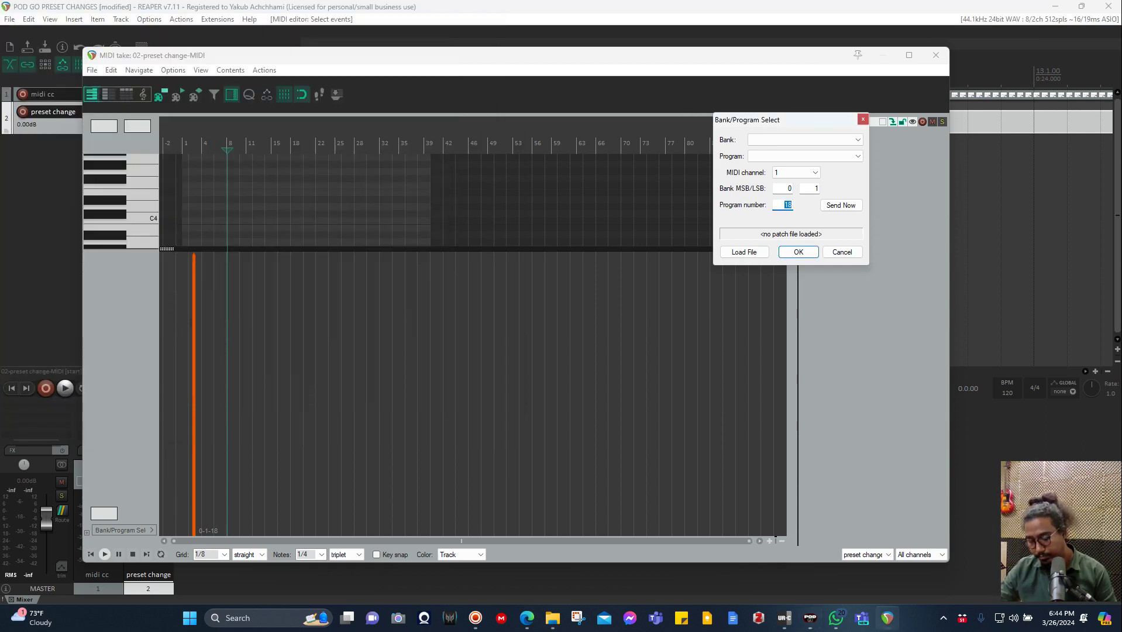
text(17)
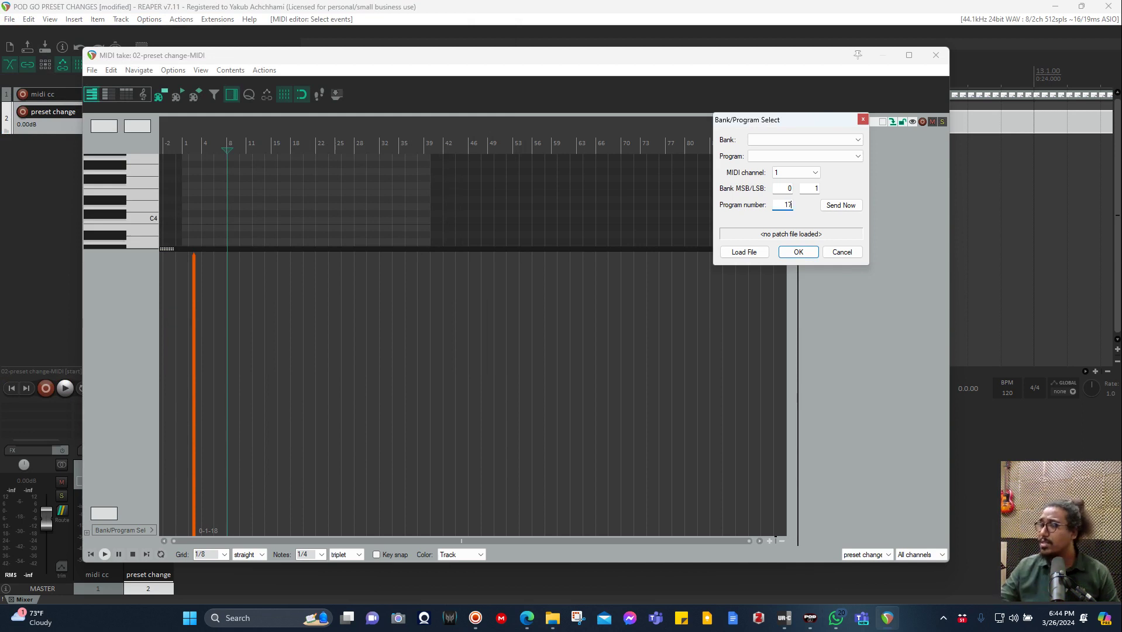
key(Return)
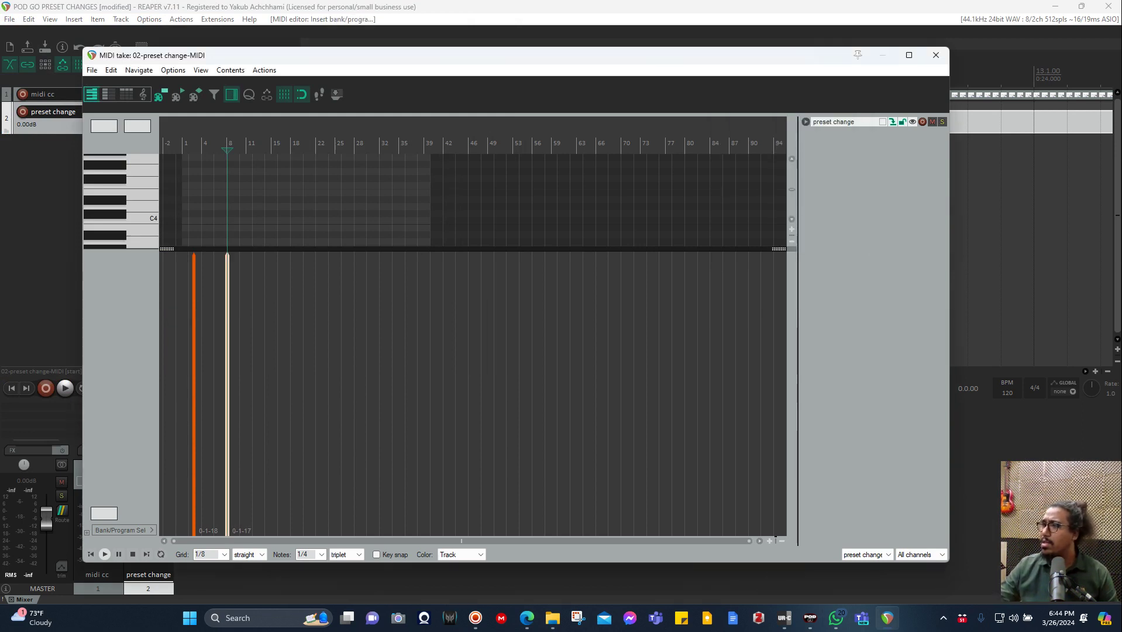
Return the edit cursor to the project start, arrange REAPER and POD Go Edit side by side, and close the MIDI editor
click(182, 146)
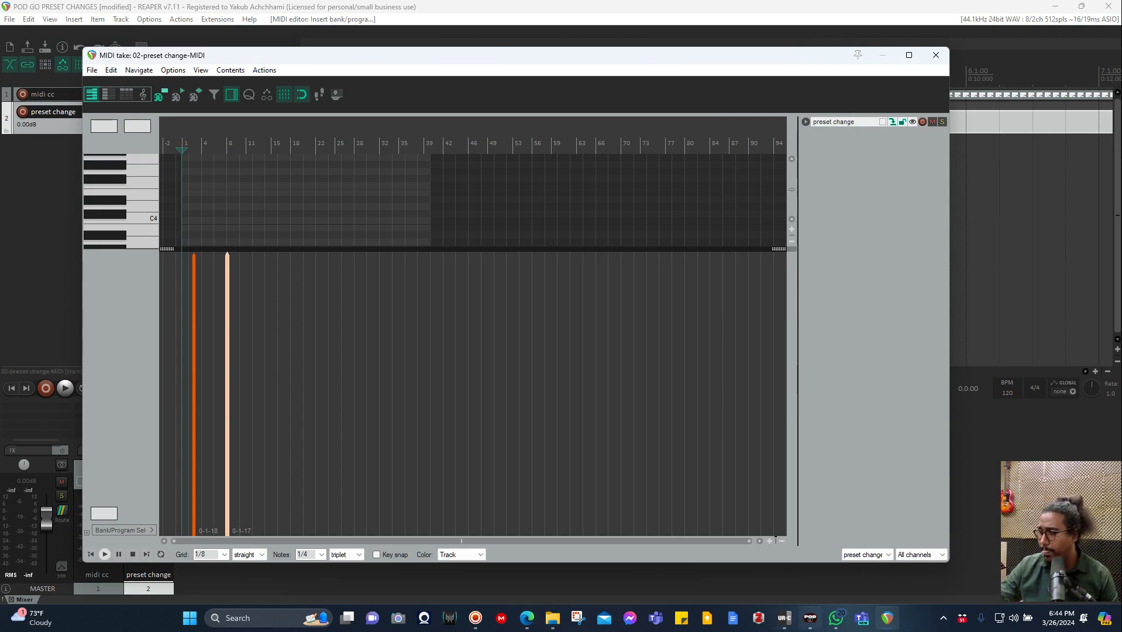
click(811, 618)
drag(370, 13, 819, 75)
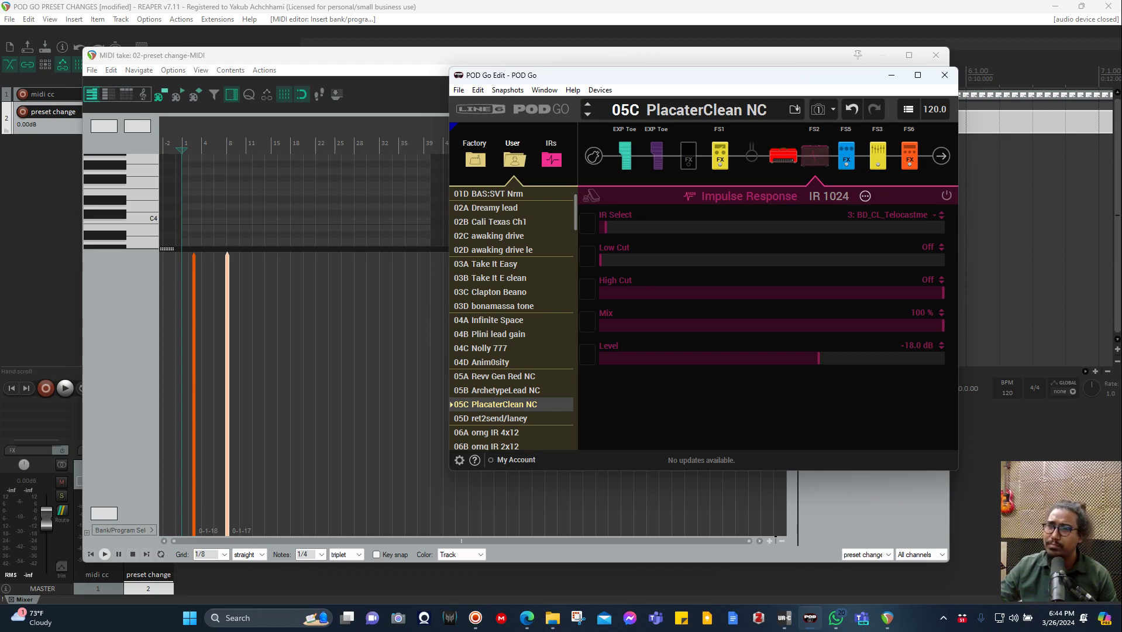
click(176, 146)
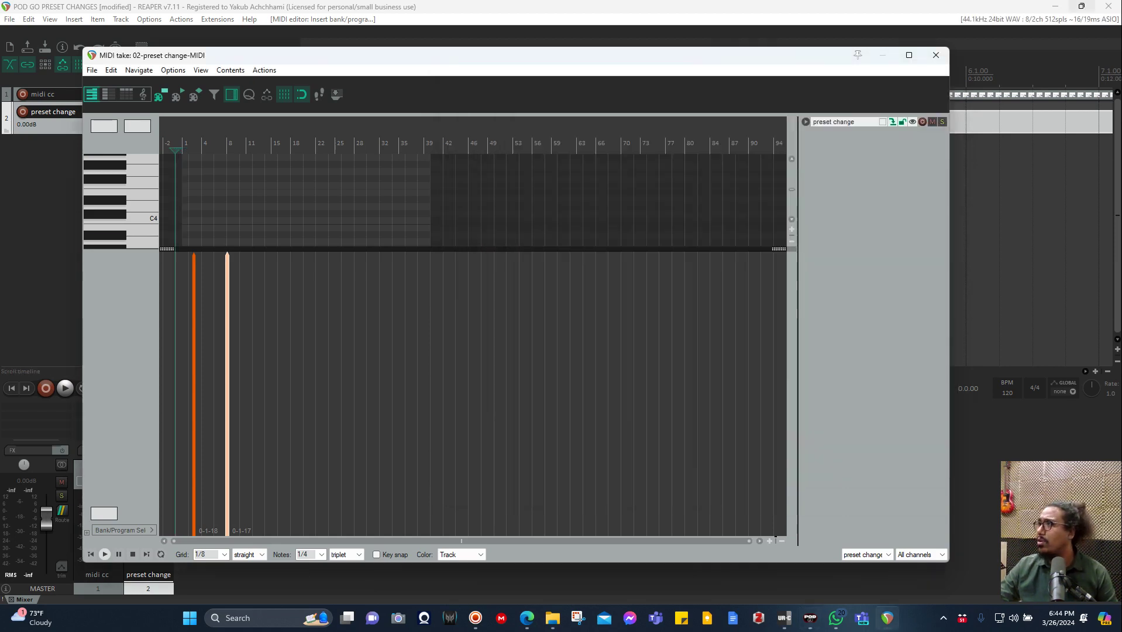
mouse_move(1082, 6)
click(943, 39)
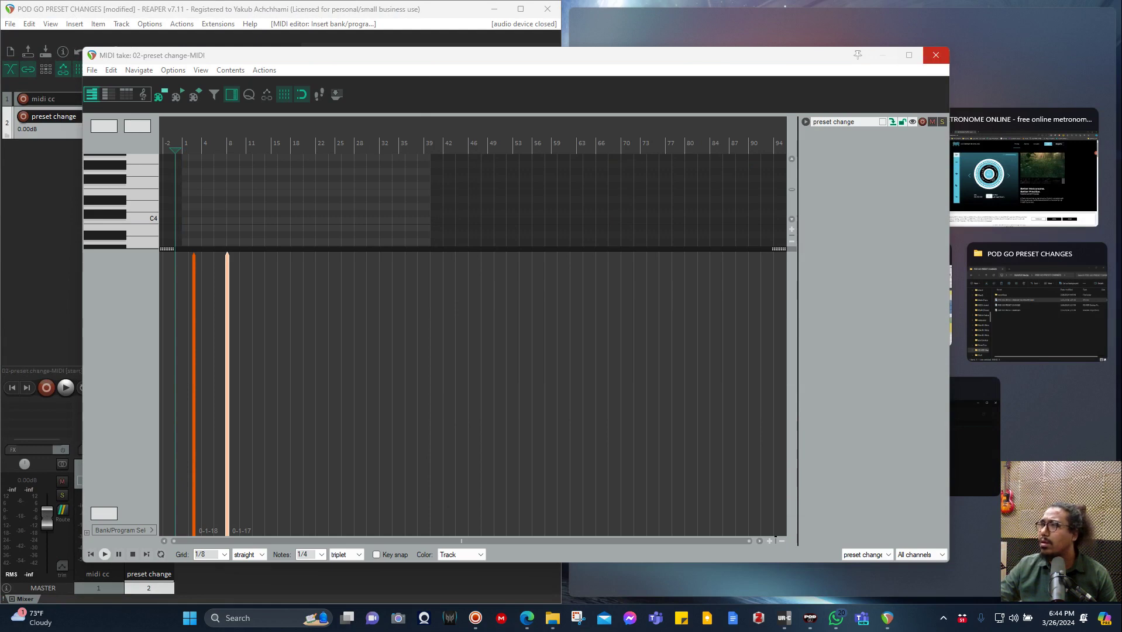
click(936, 55)
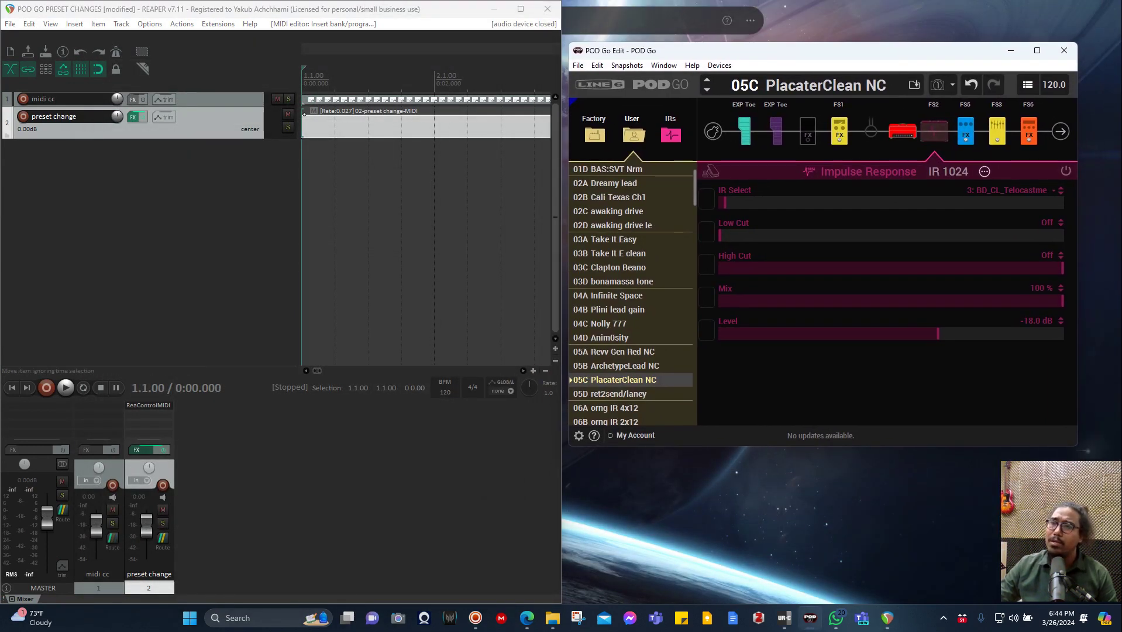
Reopen the preset change item in the MIDI editor and narrow its window so POD Go Edit is uncovered
click(335, 125)
double_click(336, 126)
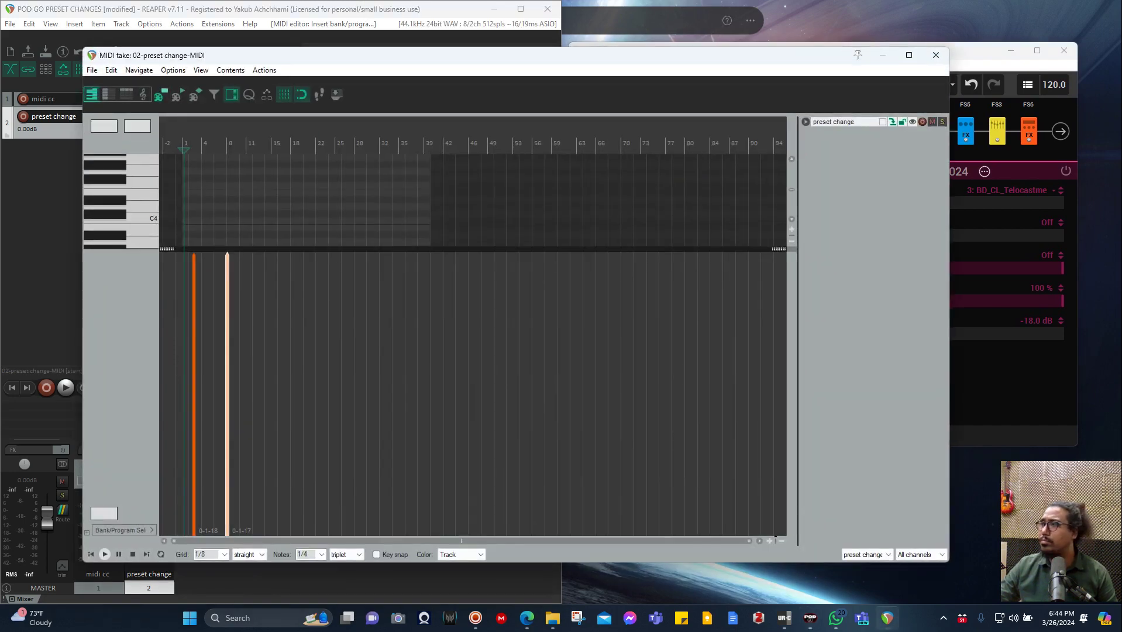
drag(949, 209, 434, 212)
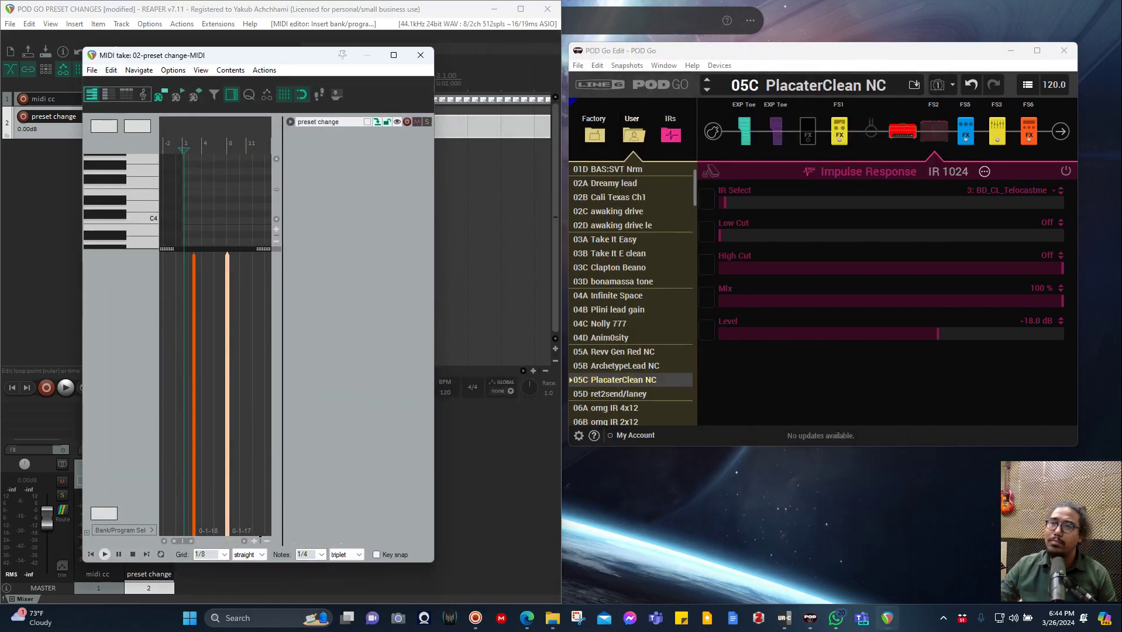
Play the item past both program changes to test preset switching, stop, and place the edit cursor just before the first event
key(space)
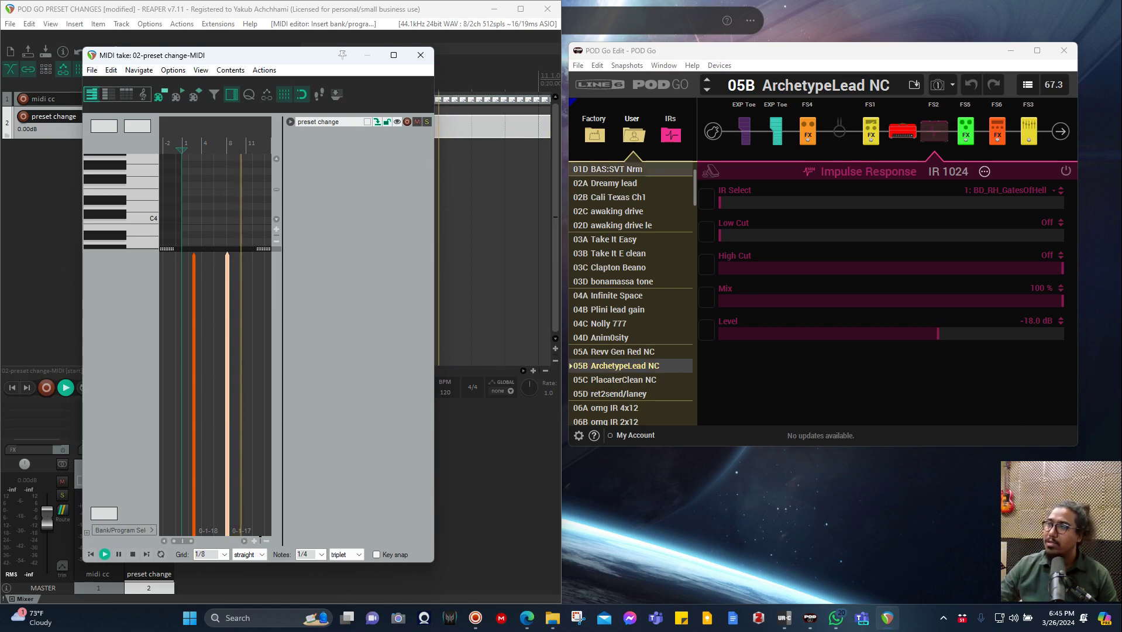
key(space)
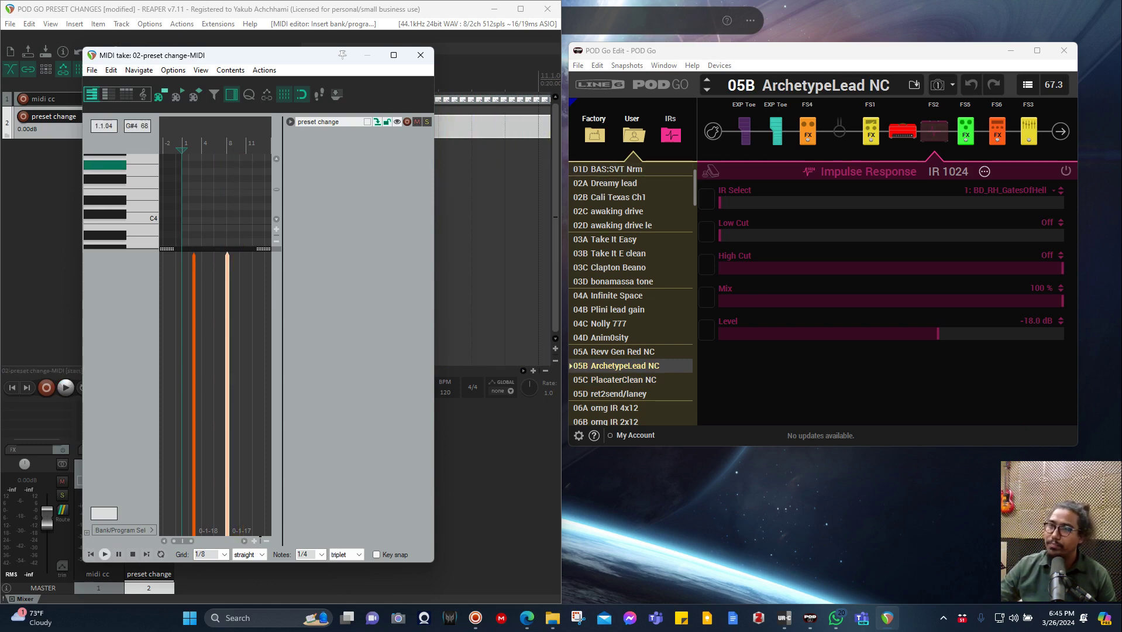
click(187, 146)
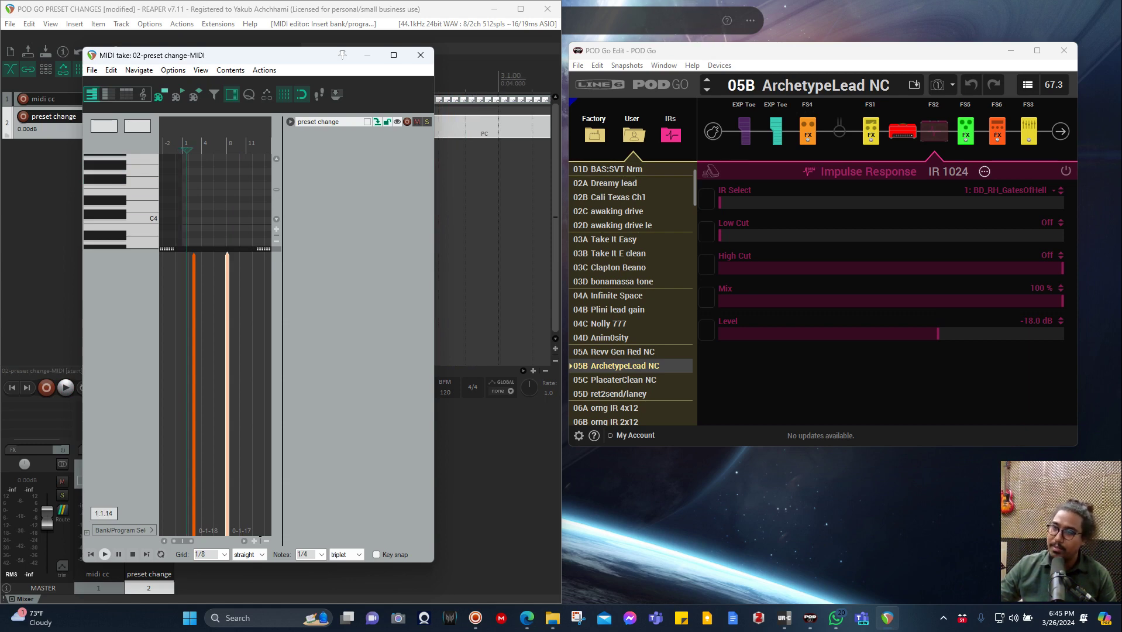
Play the item past the first program change to test preset switching, stop, and close the MIDI editor
key(space)
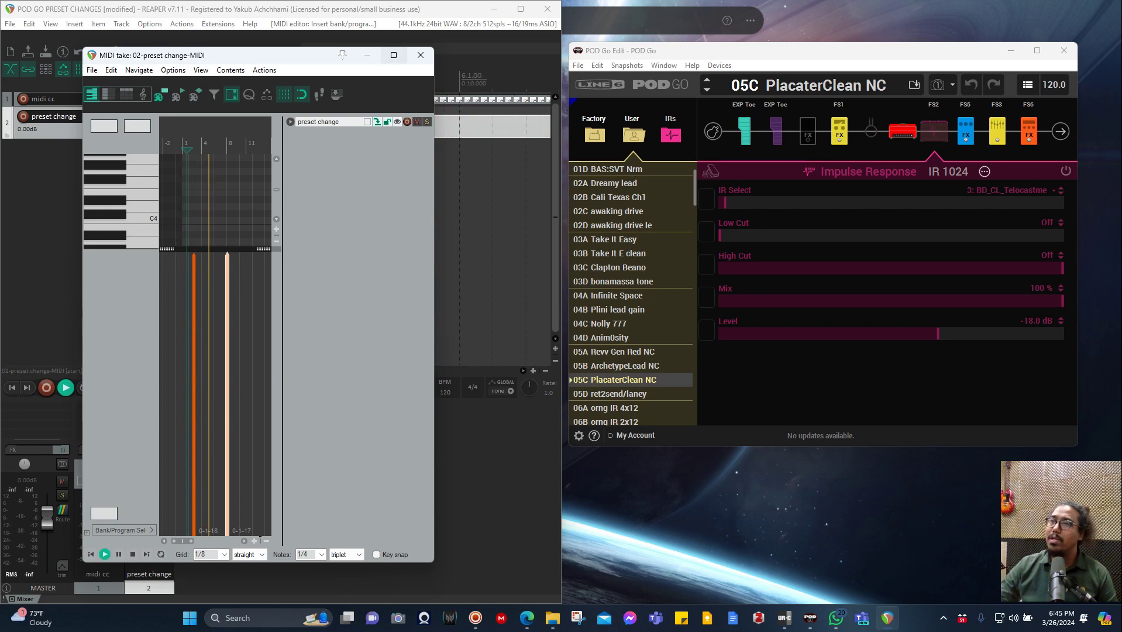
key(space)
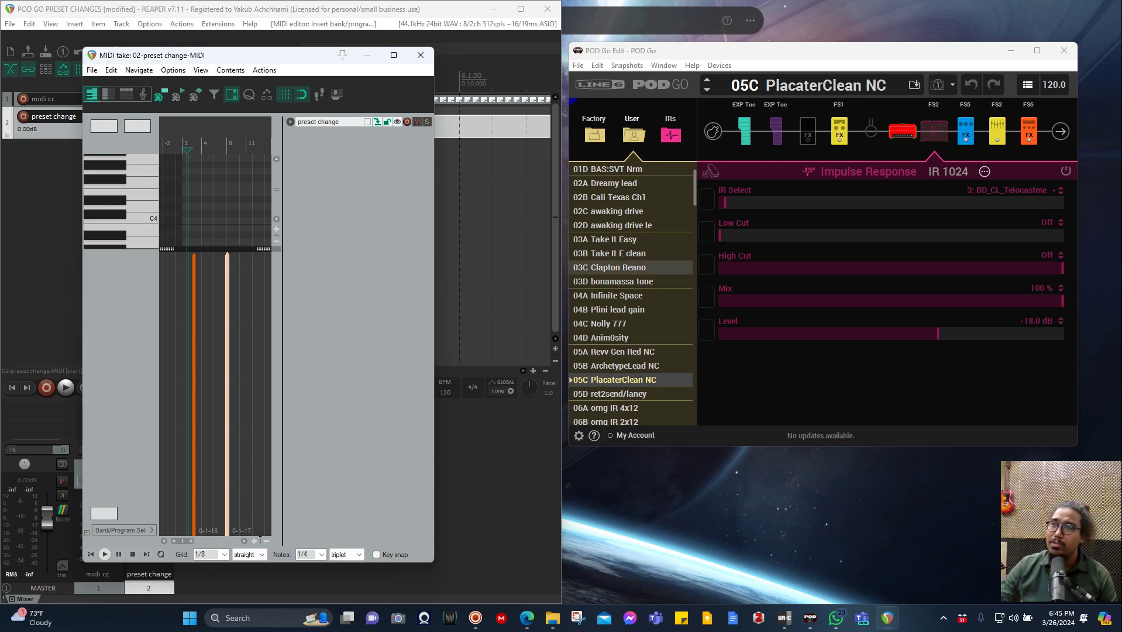
click(394, 54)
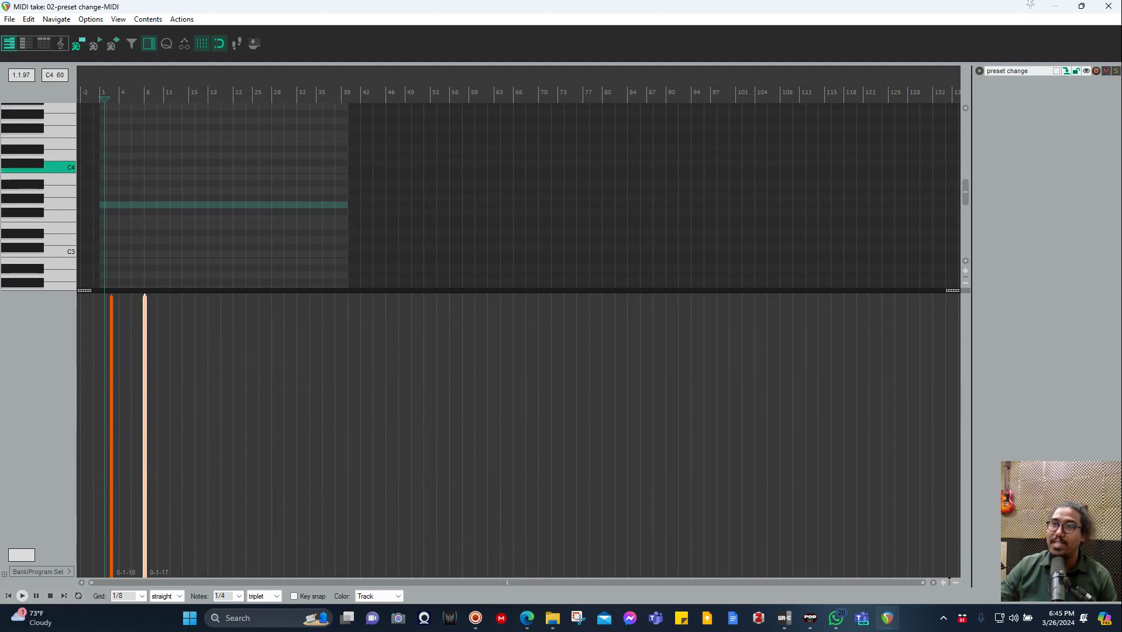
click(1108, 5)
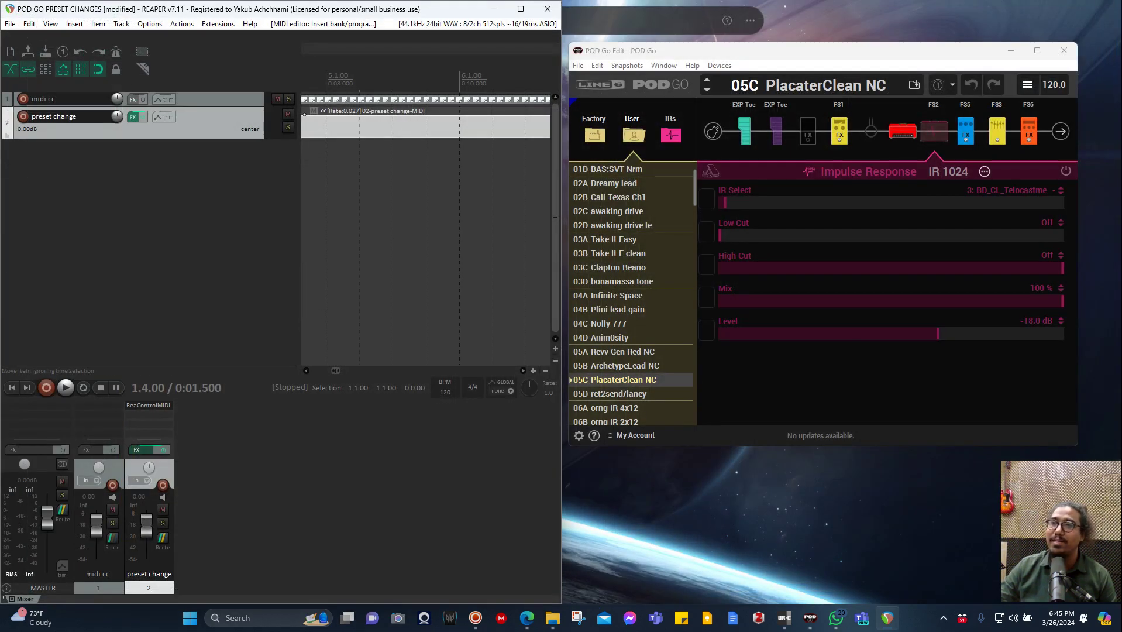
Examine the POD Go MIDI reference chart in the video window for the snapshot recall messages, and close it
click(359, 100)
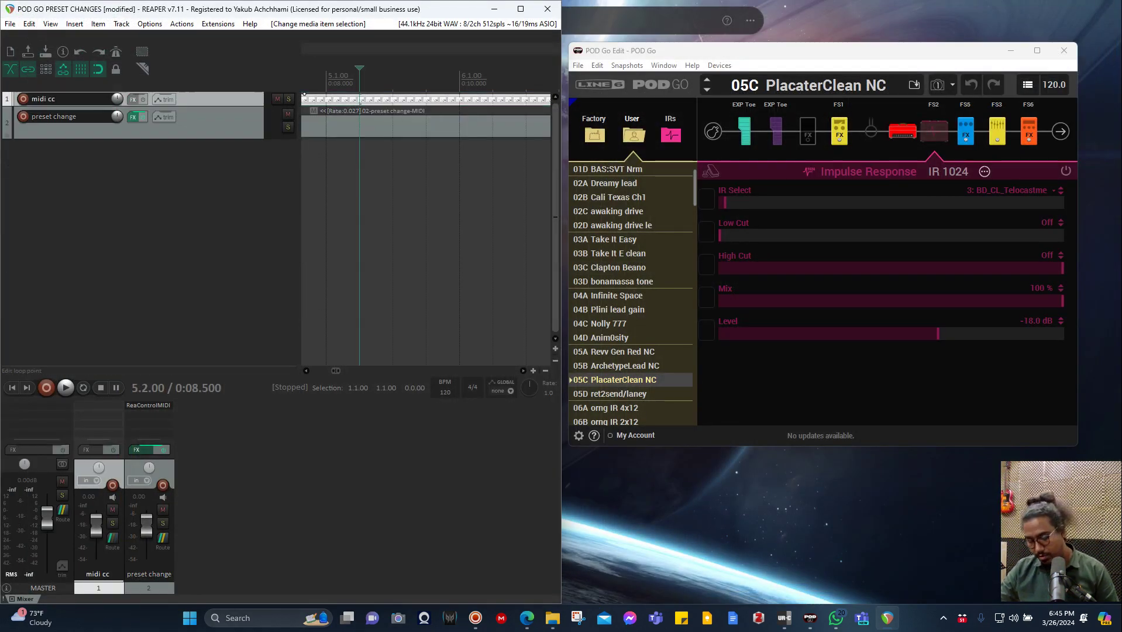
key(ctrl+shift+v)
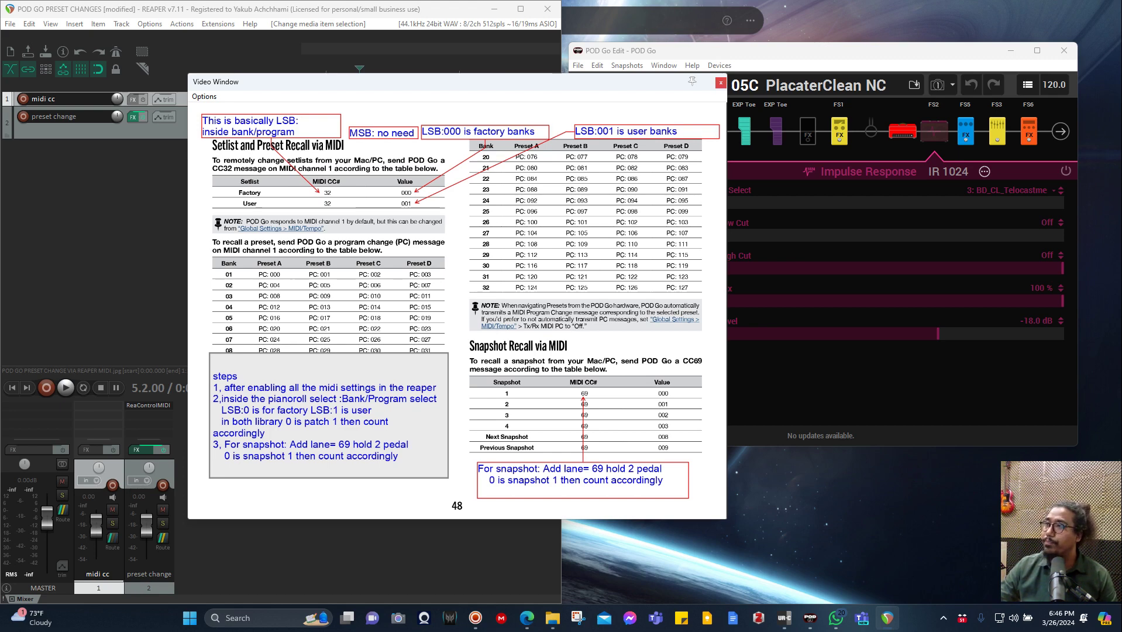
click(720, 83)
Reopen the preset change item in the MIDI editor and set an enlarged lane above Bank/Program Select to CC 69 Hold 2 Pedal (on/off)
click(329, 126)
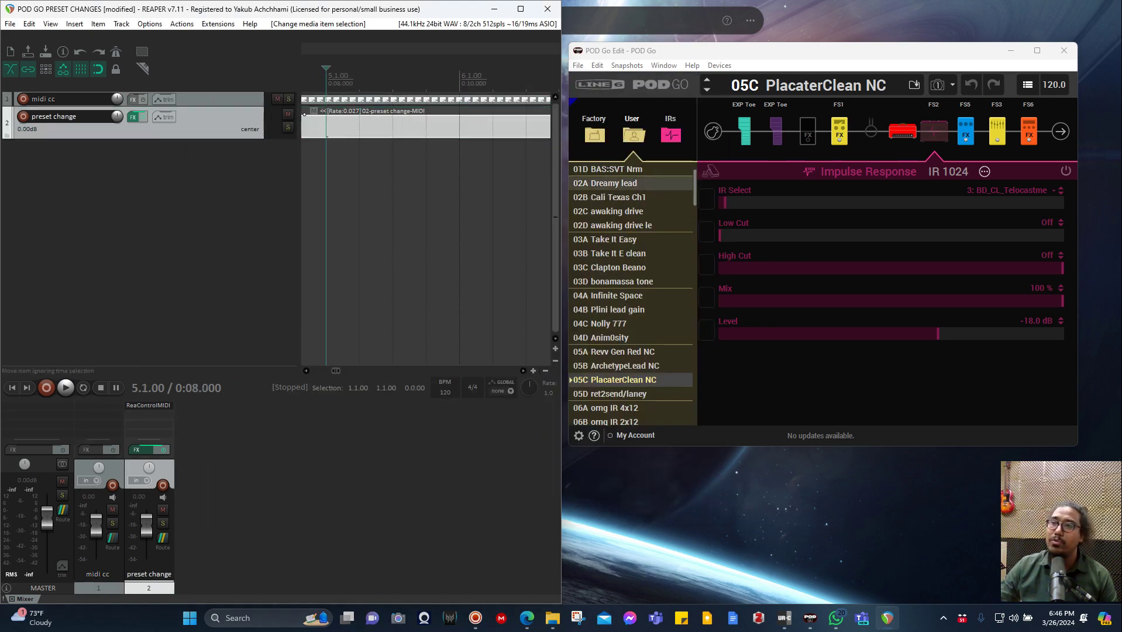
double_click(328, 126)
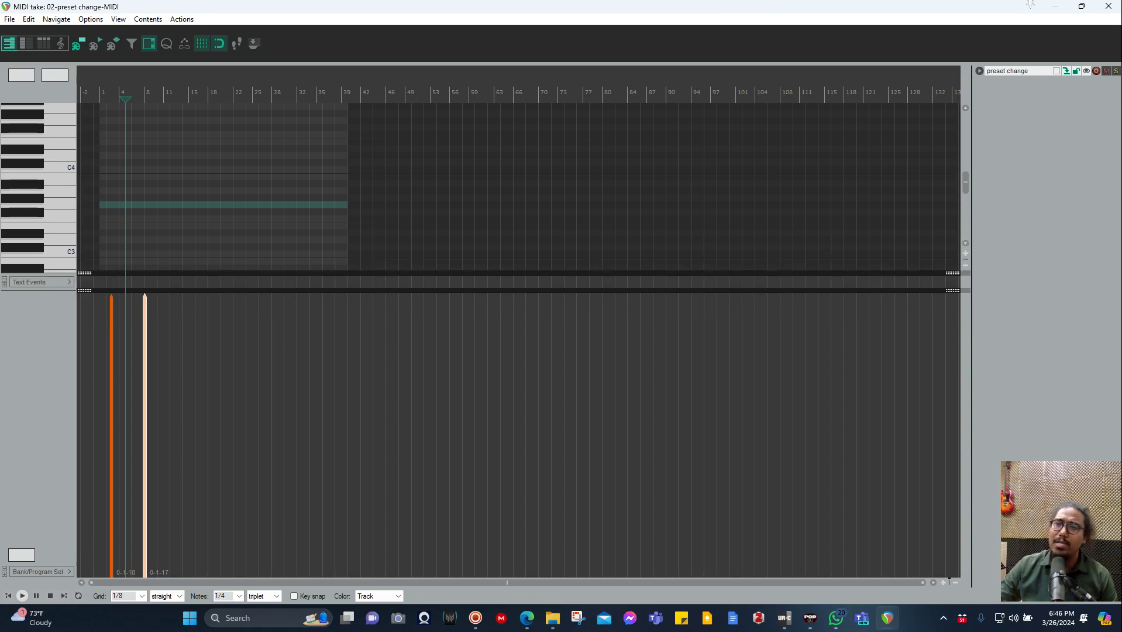
drag(518, 290, 518, 181)
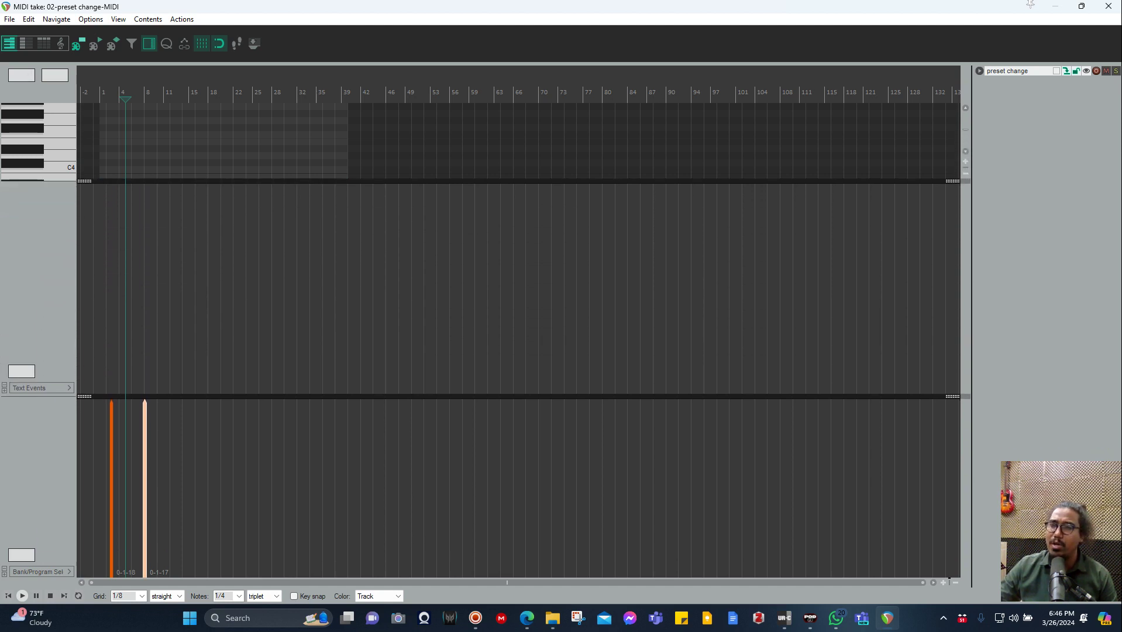
click(41, 388)
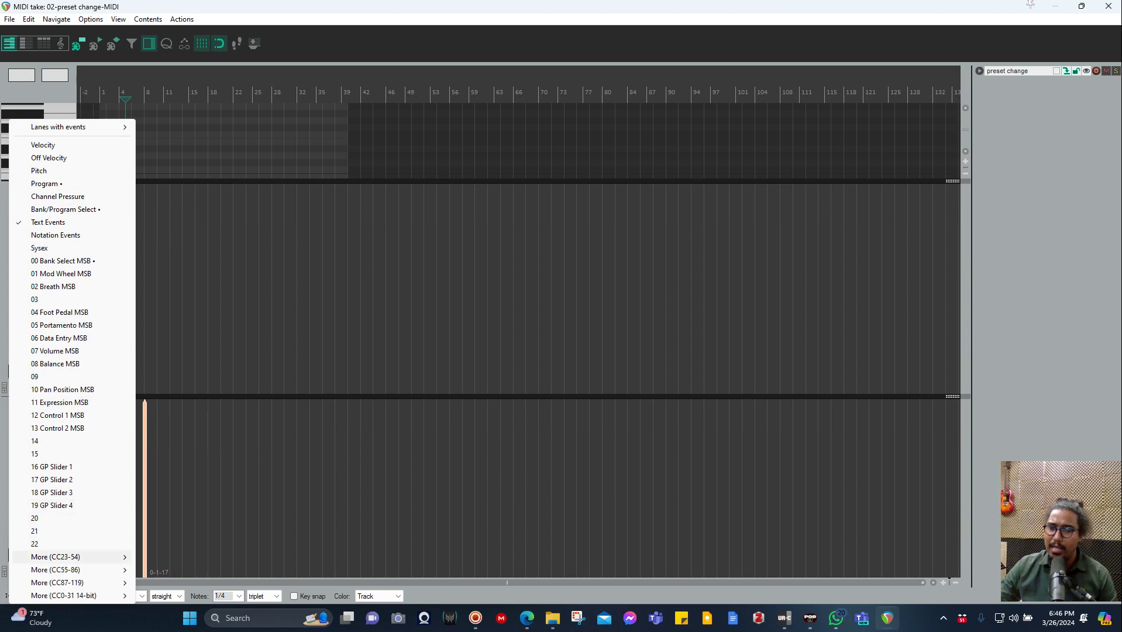
mouse_move(78, 557)
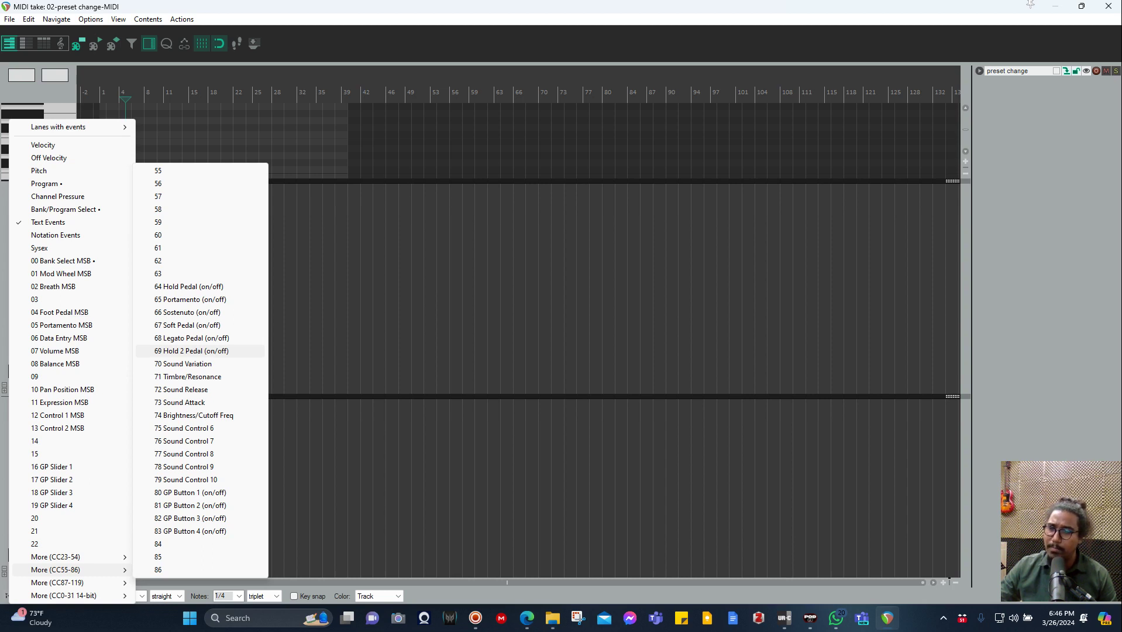
click(191, 351)
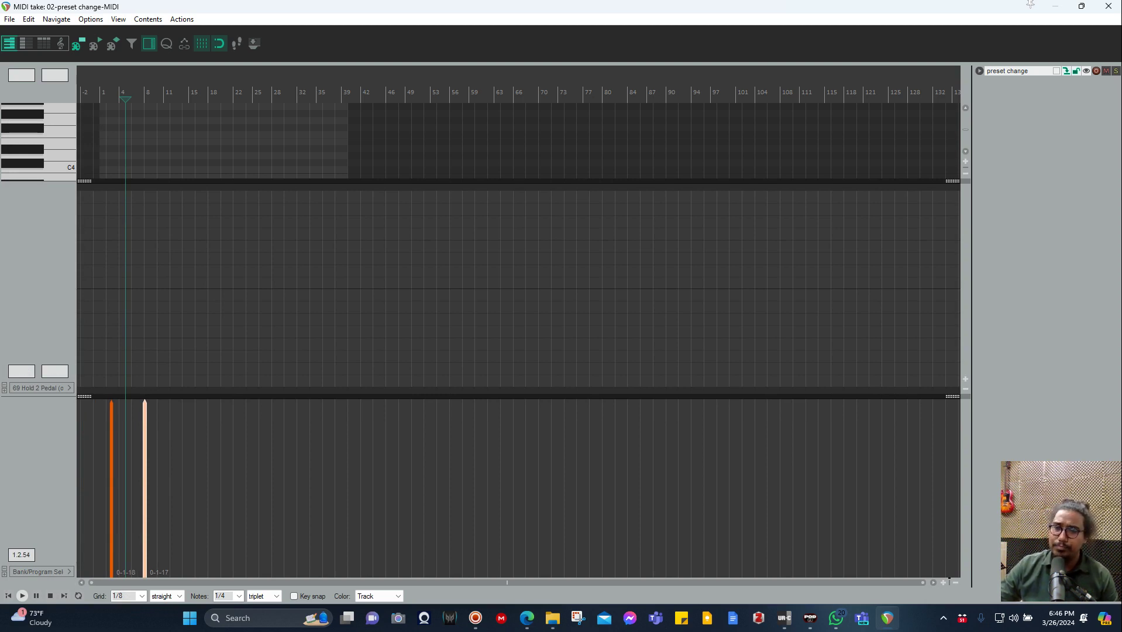
Check POD Go Edit and insert a CC69 event at the measure 8 program change, near the bottom of its lane
click(133, 95)
click(134, 289)
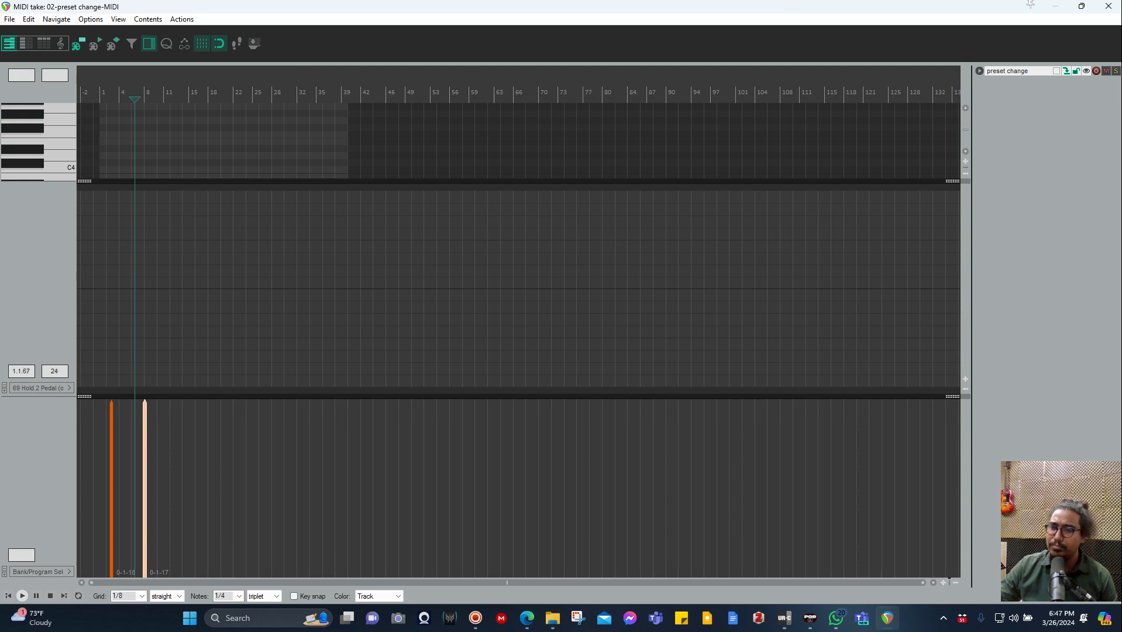
click(140, 140)
click(143, 343)
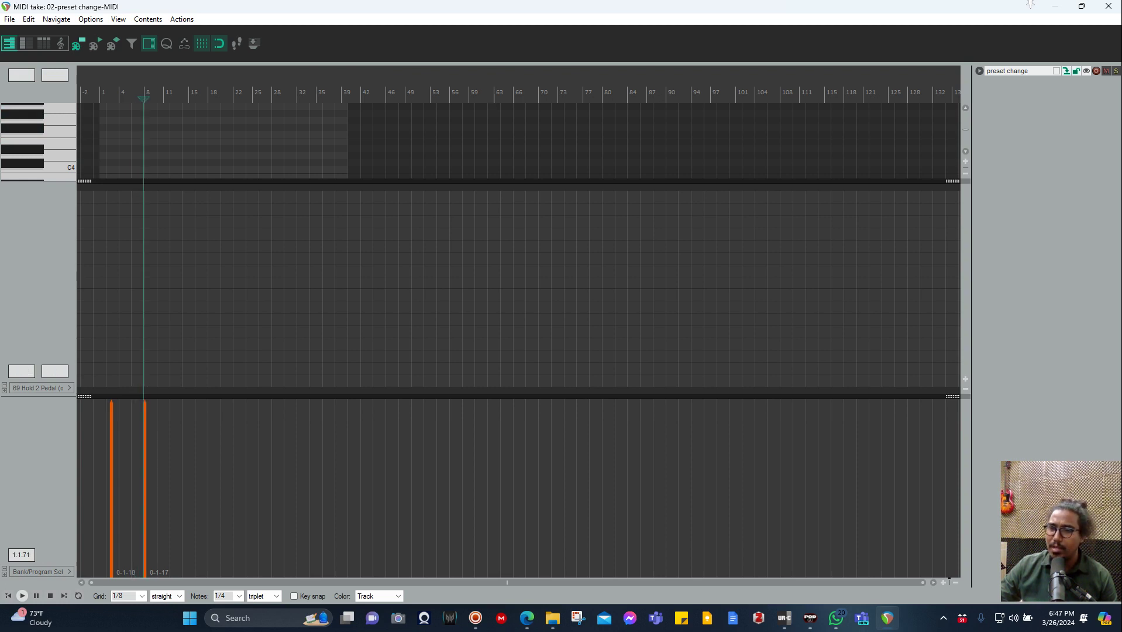
click(145, 486)
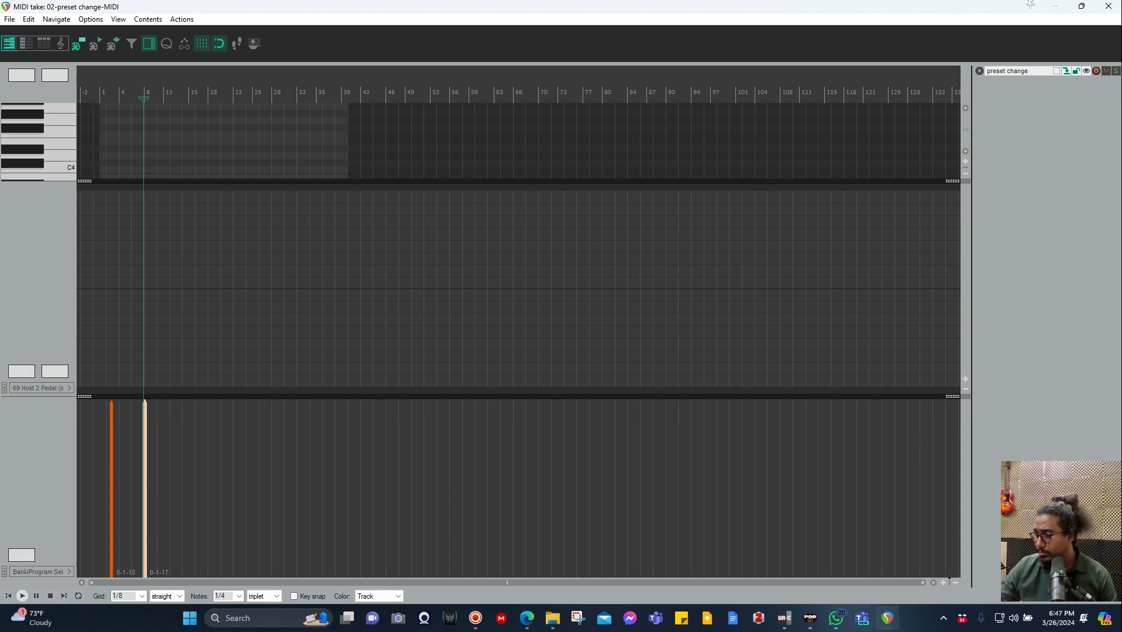
click(810, 618)
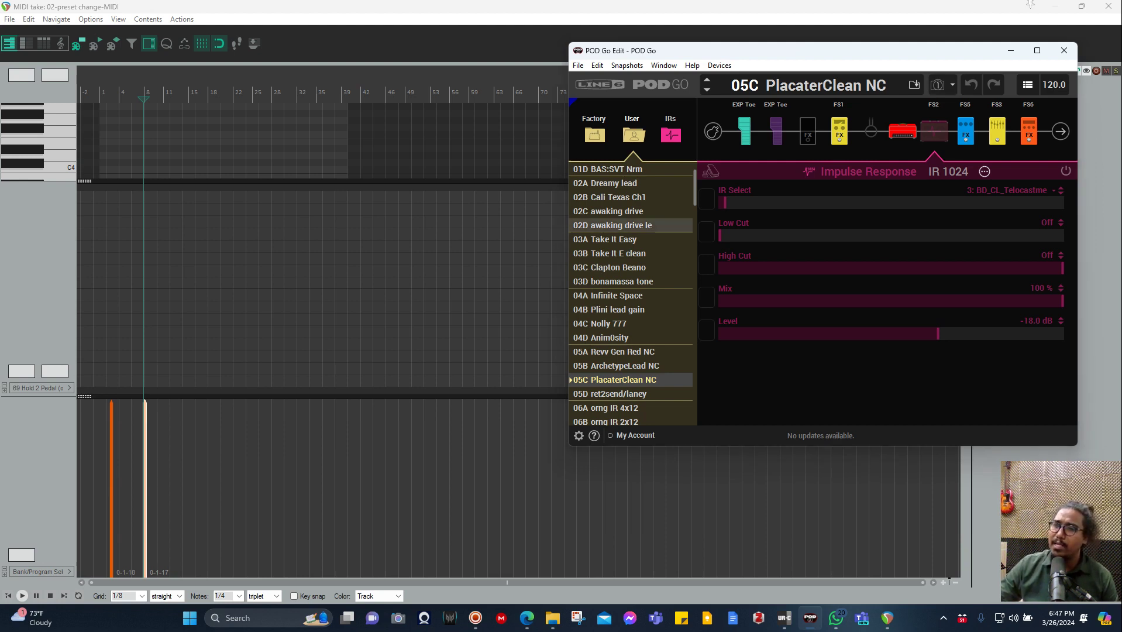
click(143, 384)
click(144, 384)
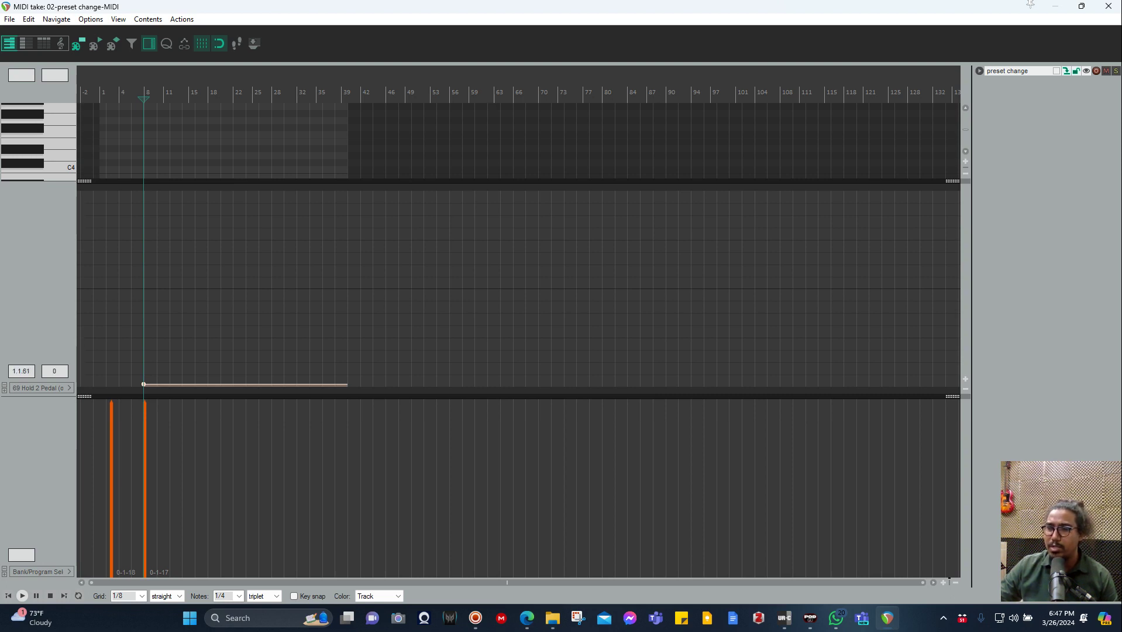
Fine-tune the CC69 event's low value and move it to about measure 12, placing the edit cursor between the two program changes
drag(143, 383, 146, 386)
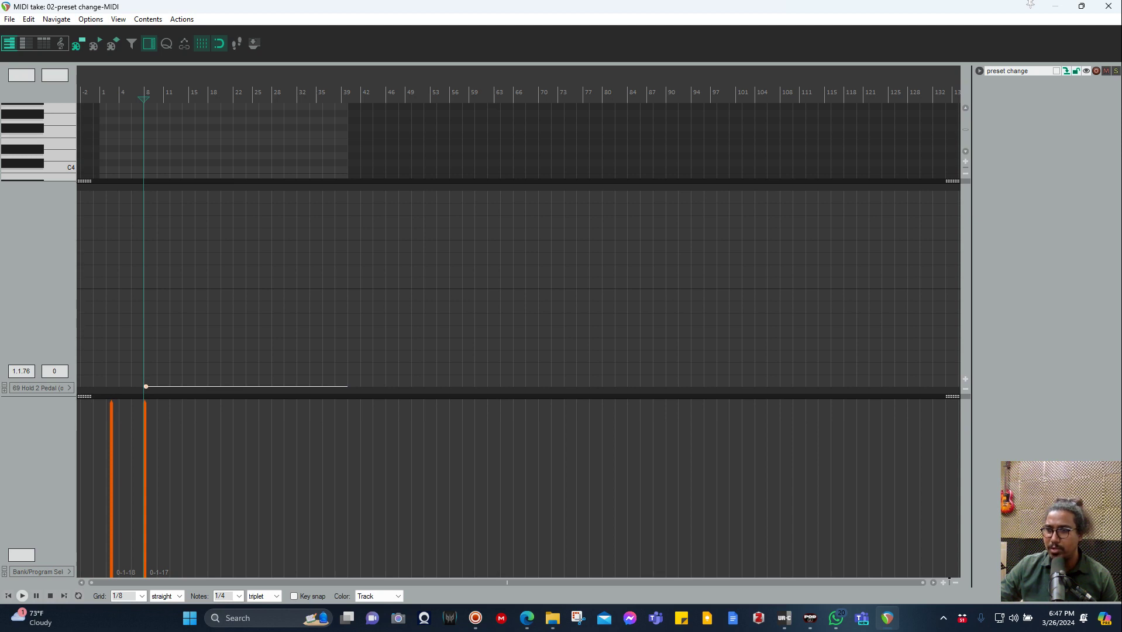
drag(145, 387, 147, 384)
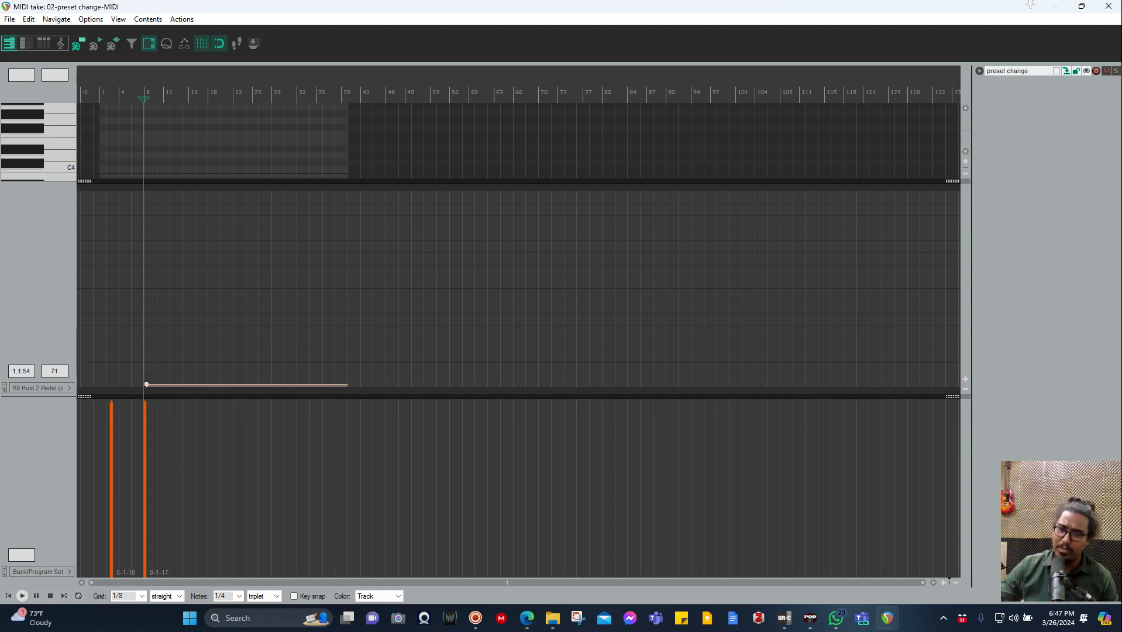
click(131, 95)
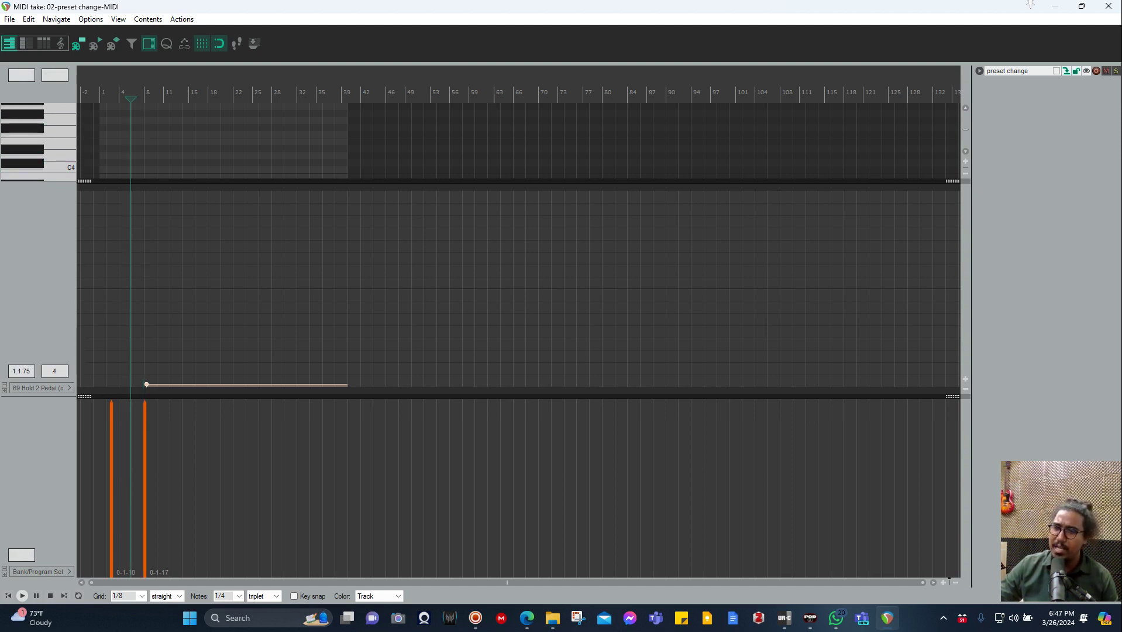
drag(146, 384, 172, 385)
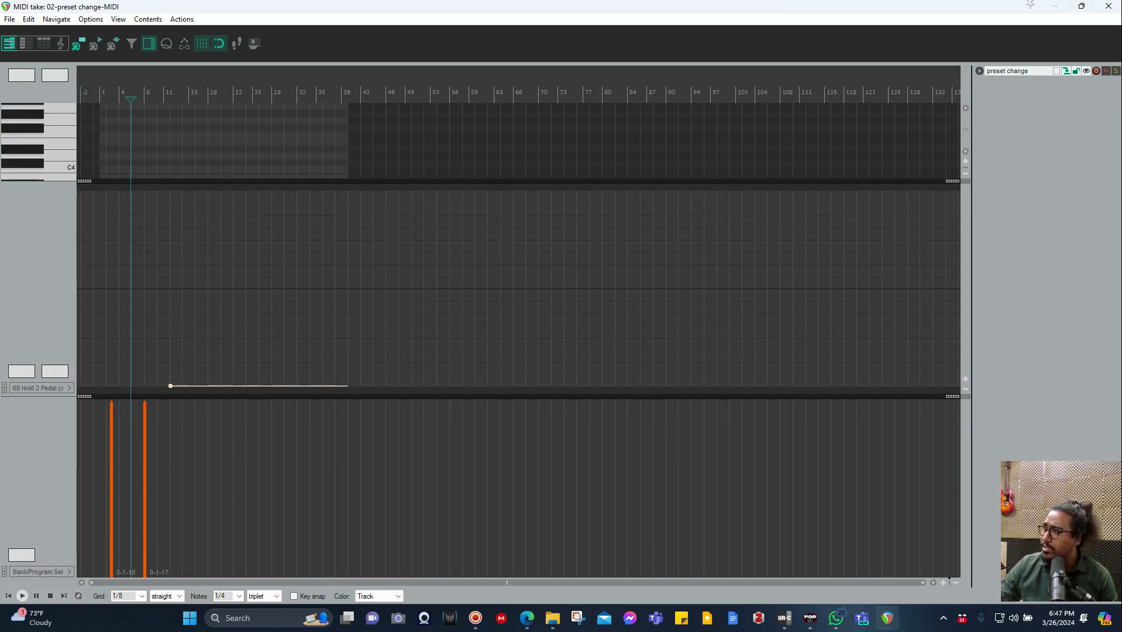
Shrink the MIDI editor to uncover POD Go Edit, play past the CC69 event to test snapshot switching, and stop with the editor maximized
click(1082, 6)
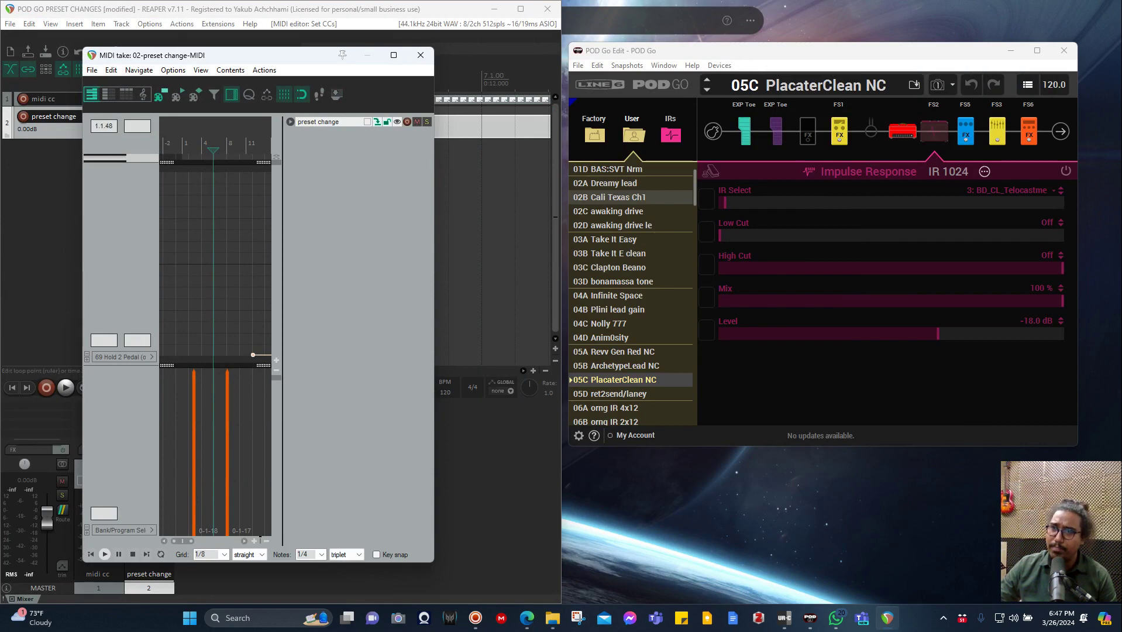
key(space)
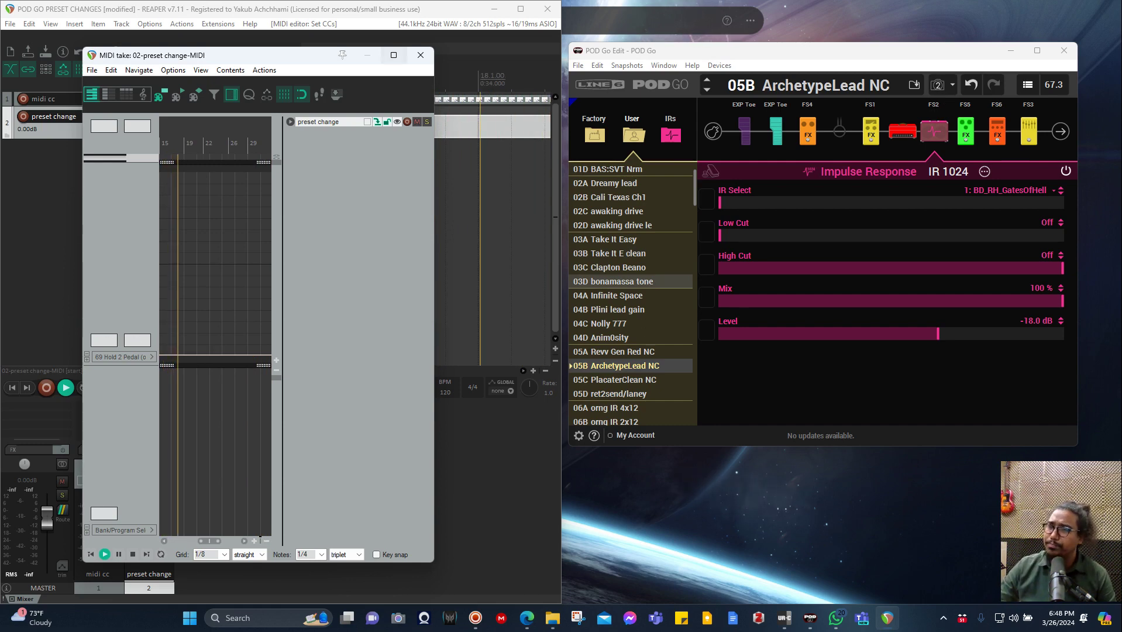
click(393, 55)
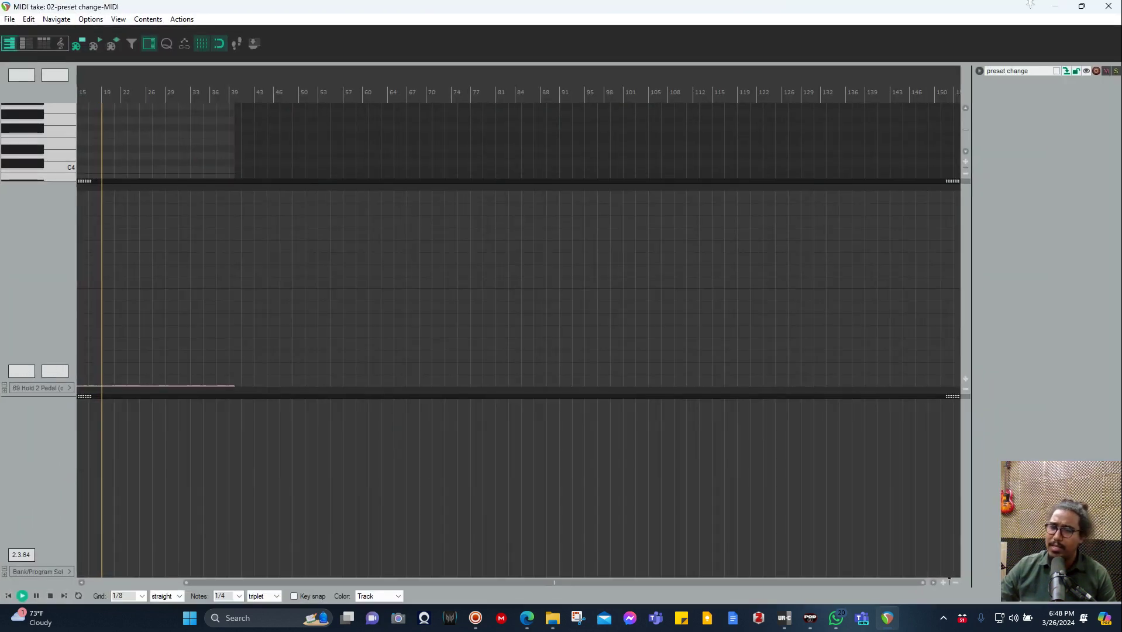
key(space)
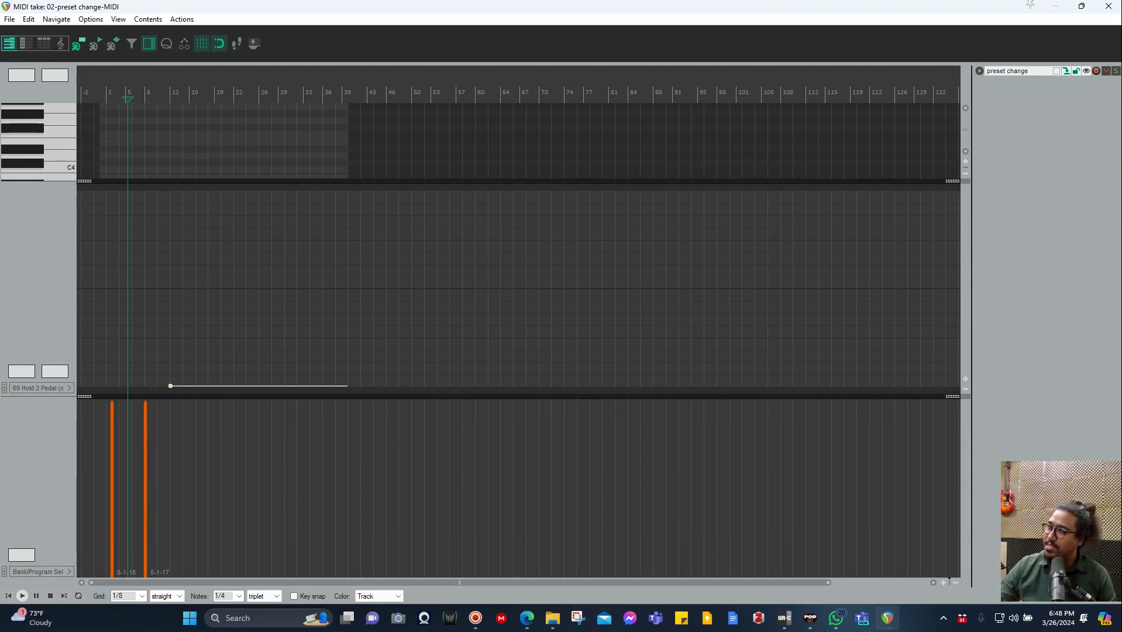
key(super+z)
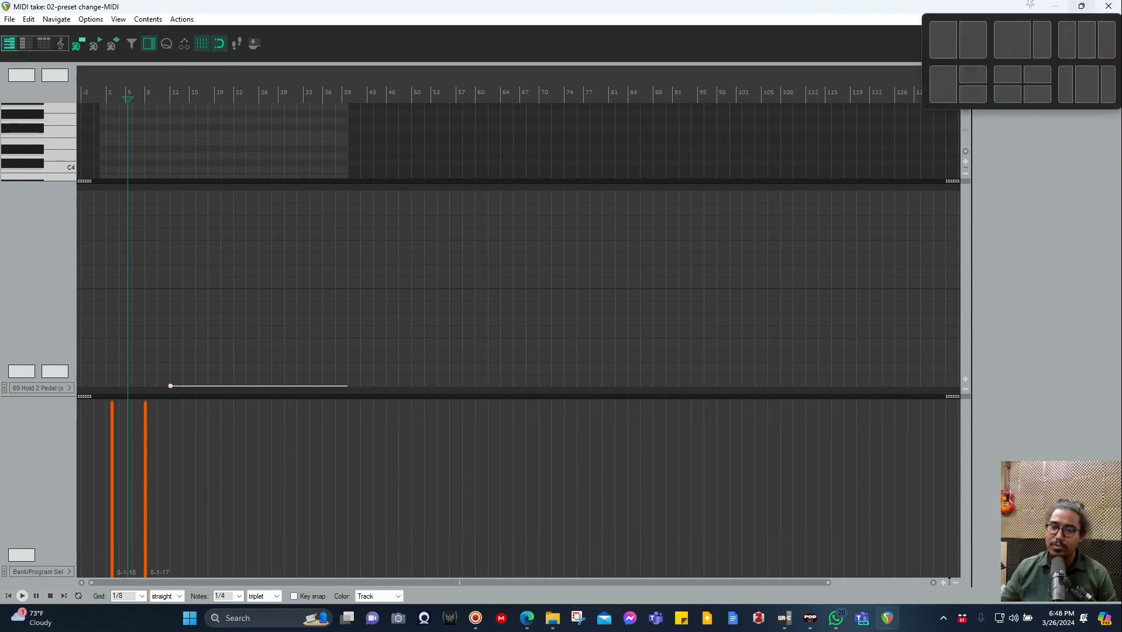
key(Escape)
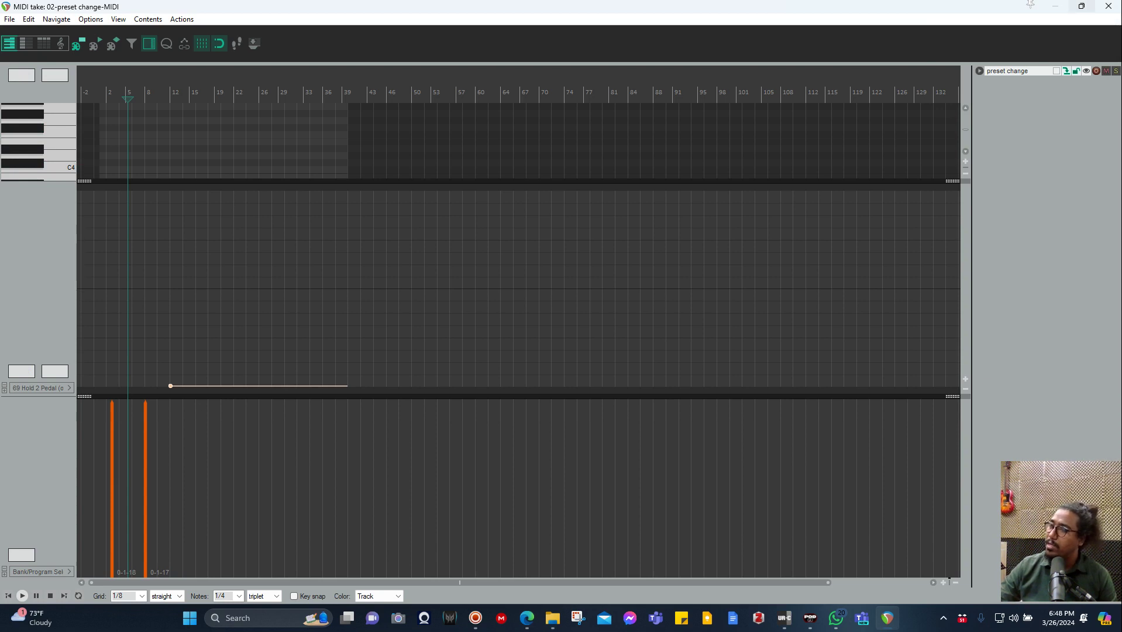
key(super+z)
key(Escape)
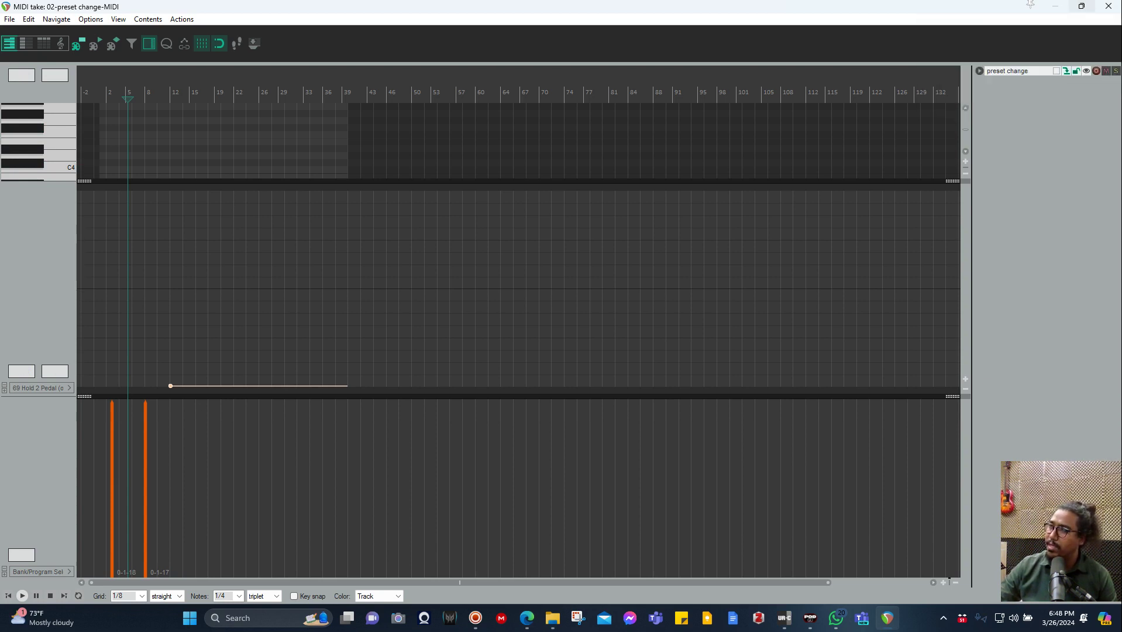
key(super+z)
key(Escape)
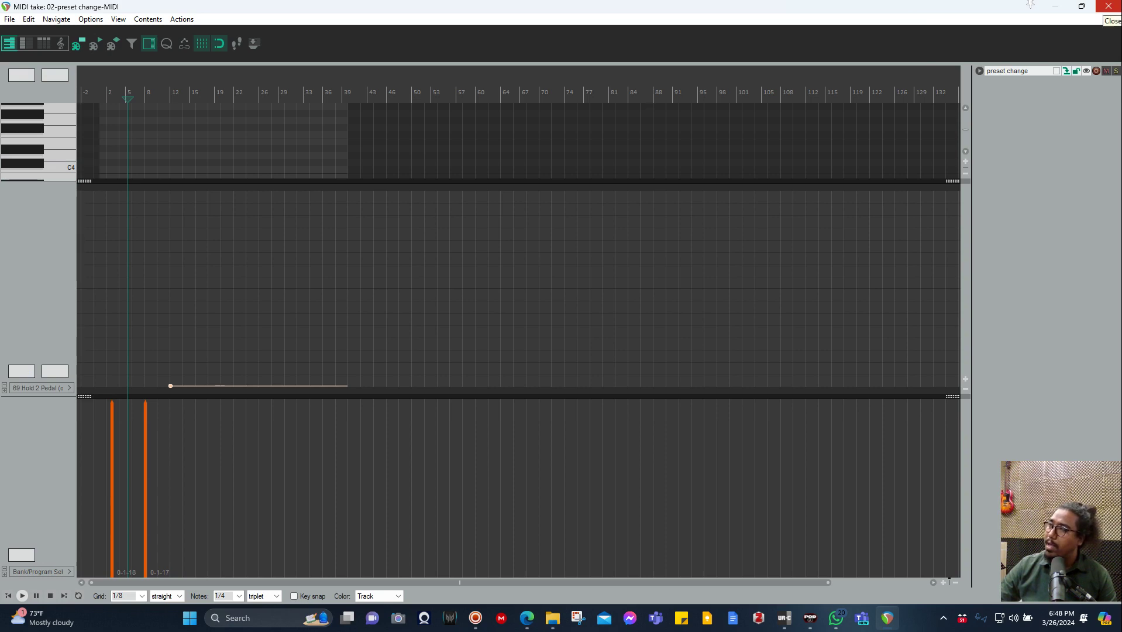
Close the MIDI editor and the POD Go Edit window
click(1109, 6)
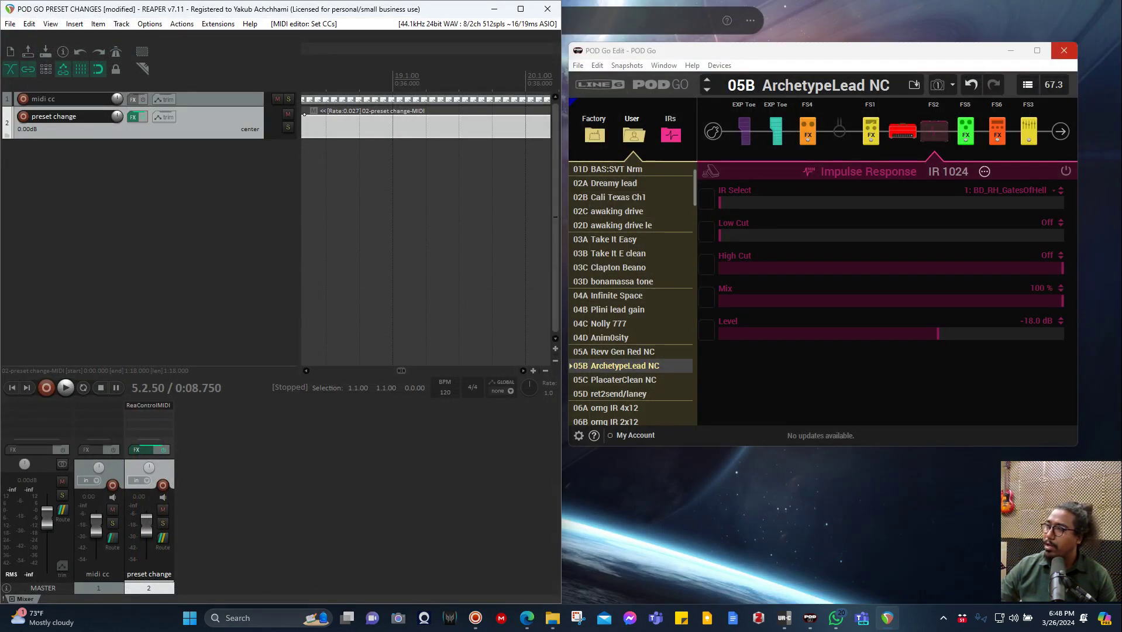
click(1064, 51)
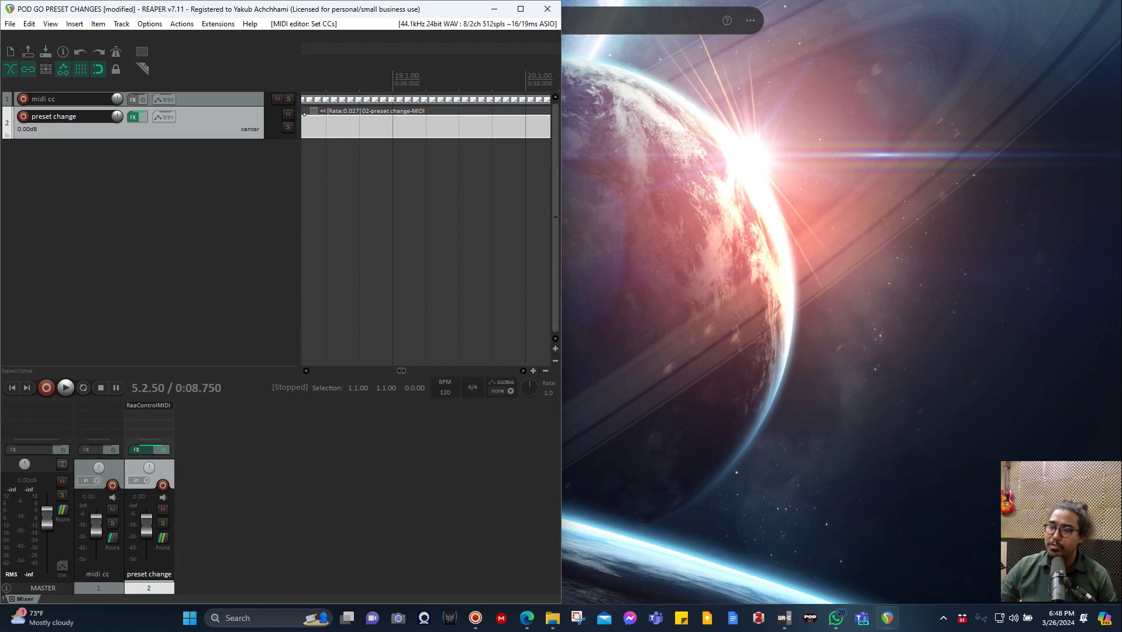